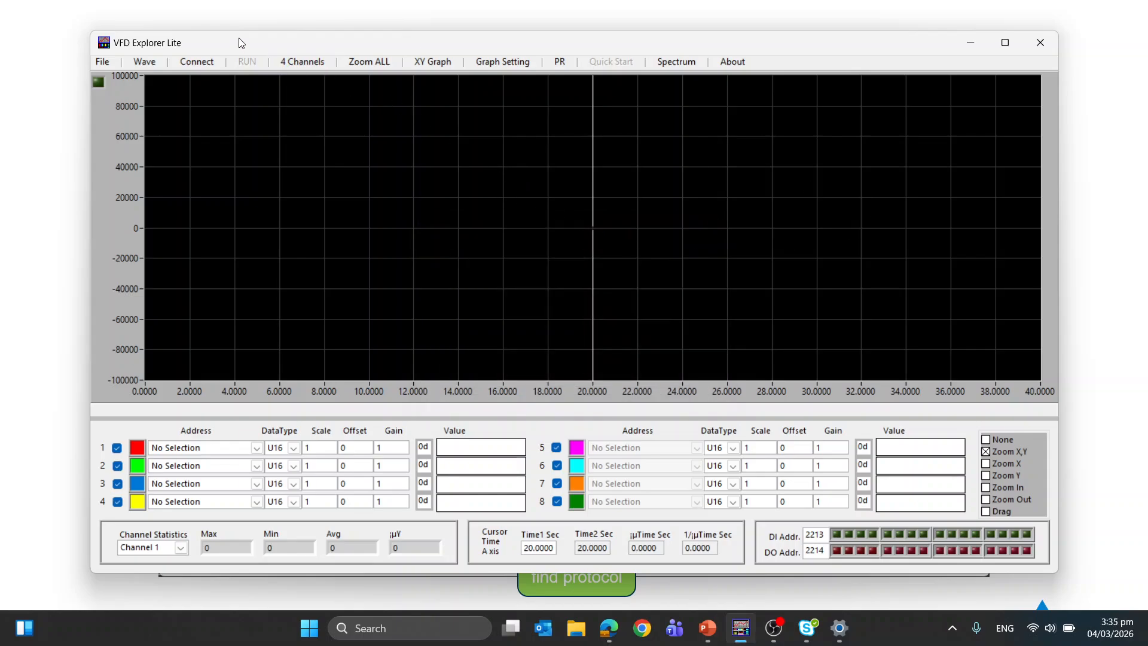
Open the drive's communication settings and bring up the list of available COM ports.
drag(242, 42, 237, 41)
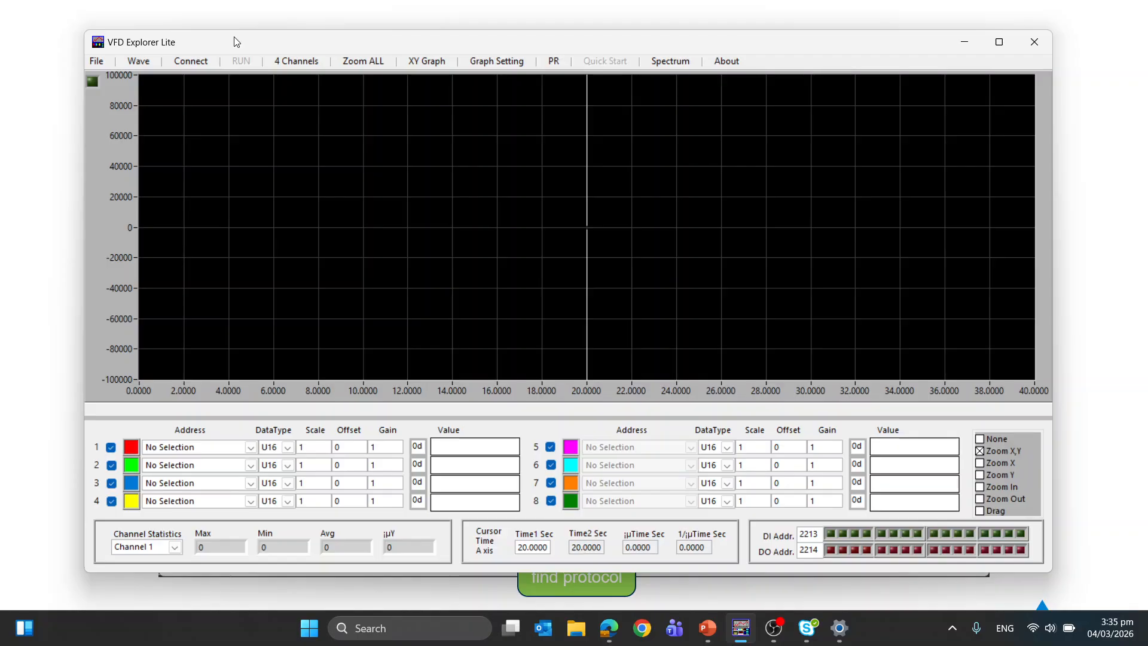
click(209, 58)
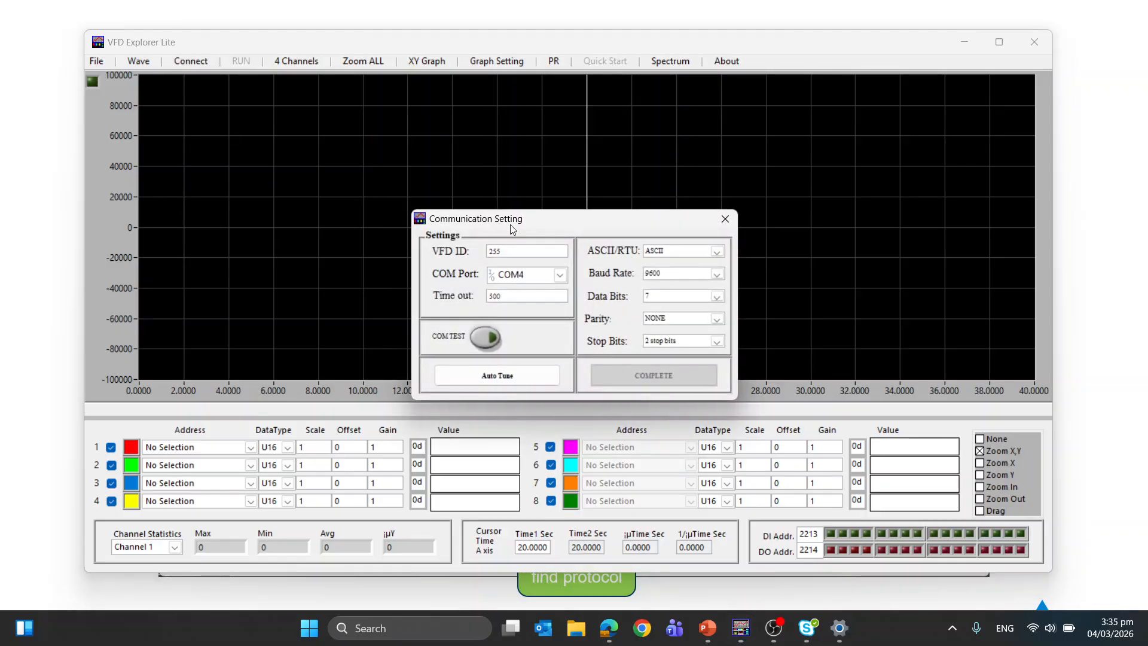
drag(510, 229, 512, 205)
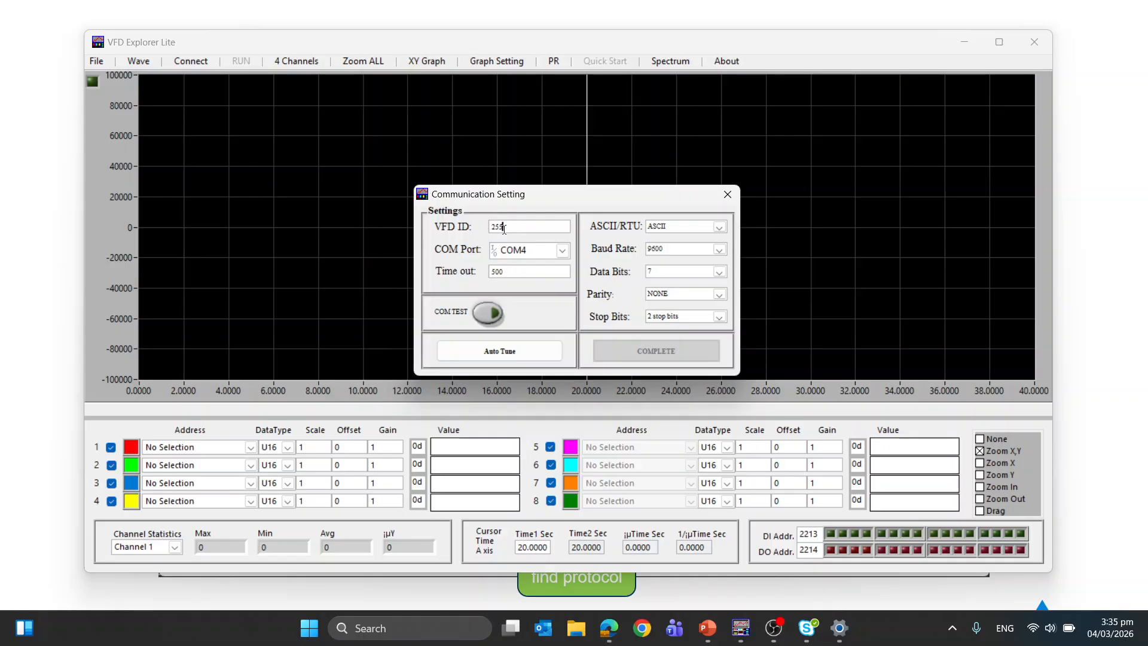
click(563, 250)
click(566, 250)
Open Device Manager and check under Ports (COM & LPT) which COM port the Silicon Labs USB to UART bridge uses.
right_click(309, 628)
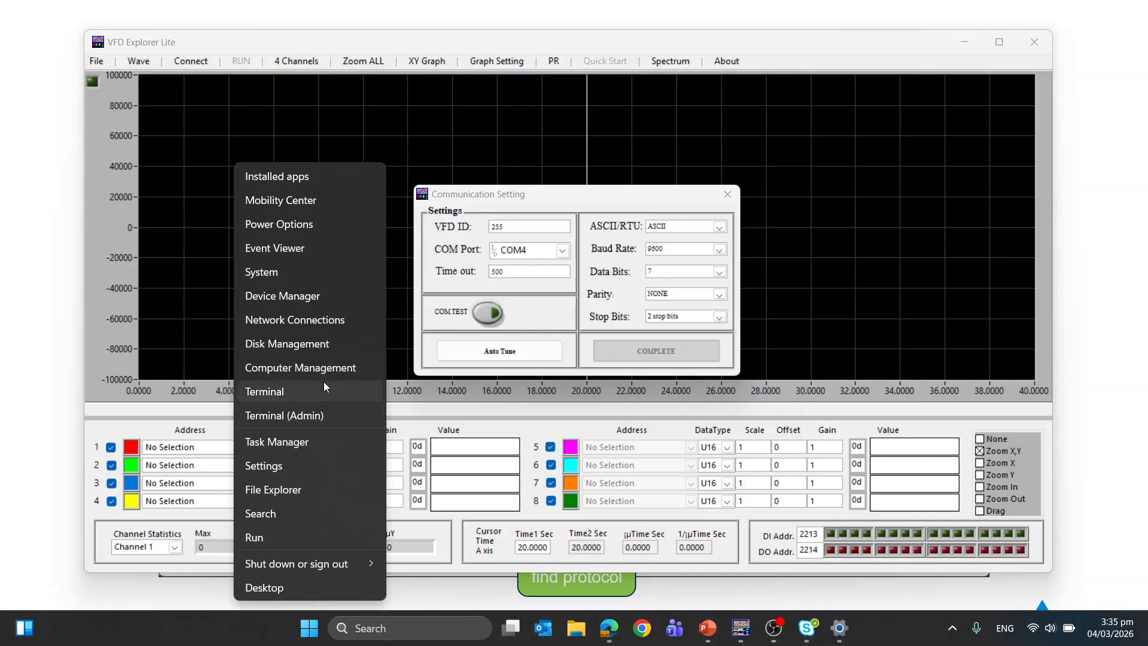
click(303, 299)
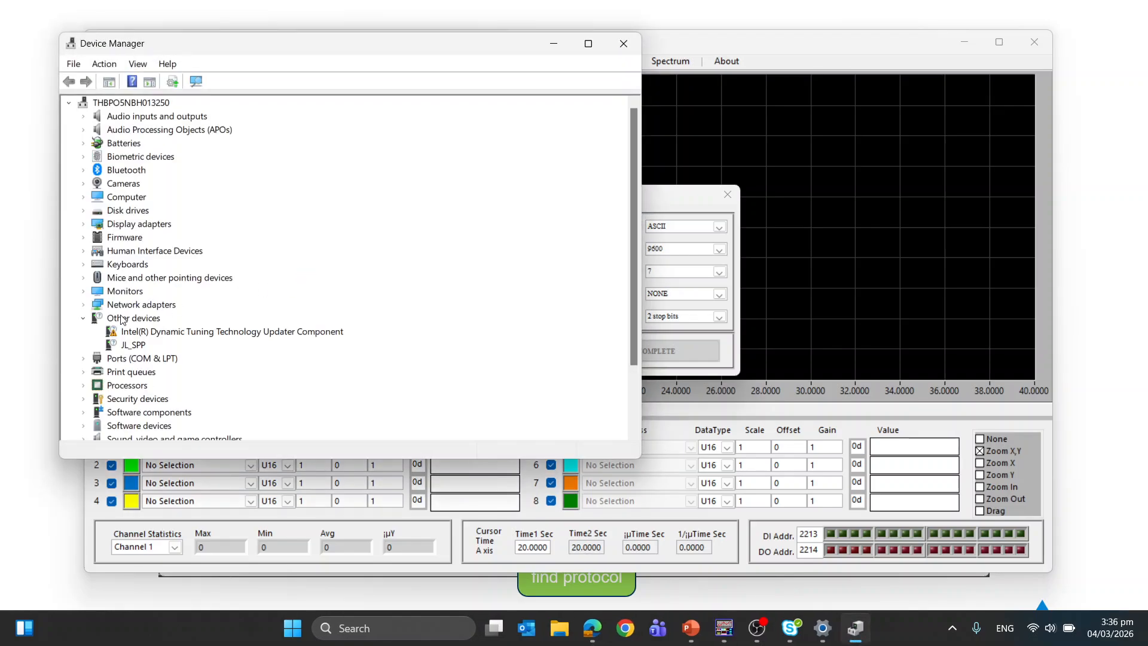
click(84, 319)
scroll(84, 321, down, 2)
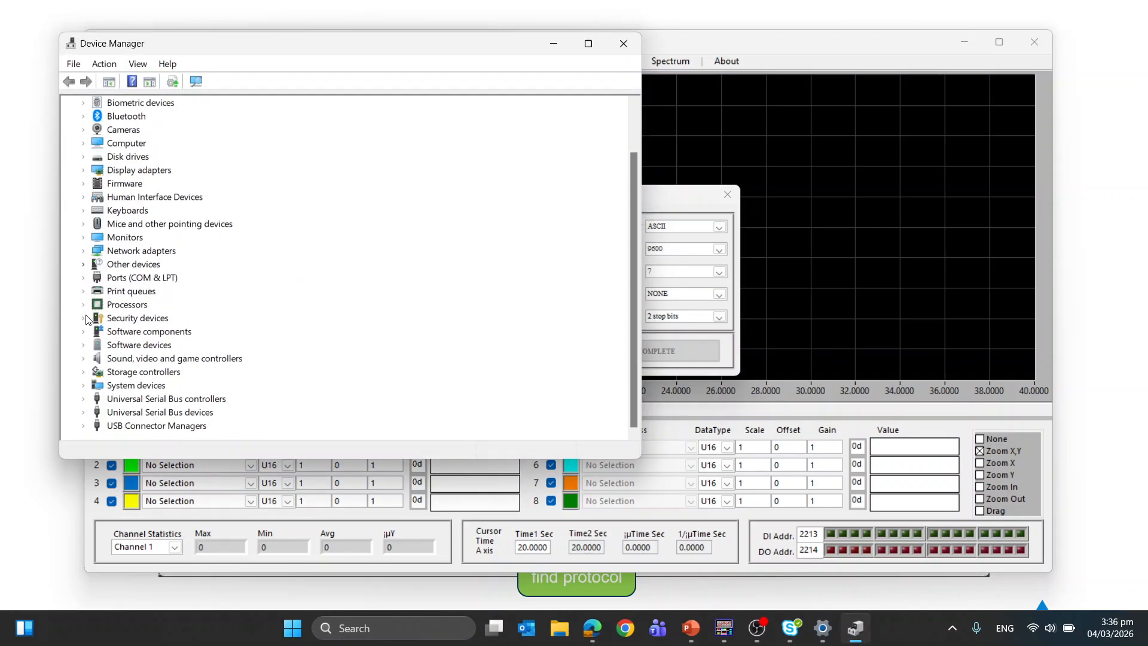
click(84, 280)
click(141, 281)
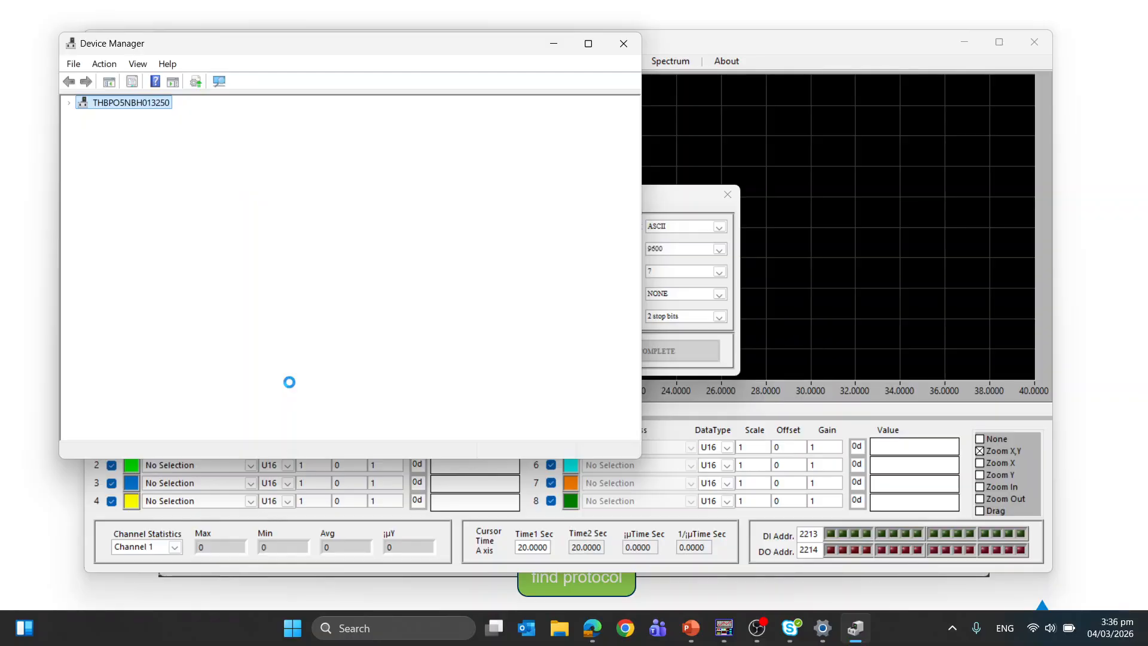
click(292, 386)
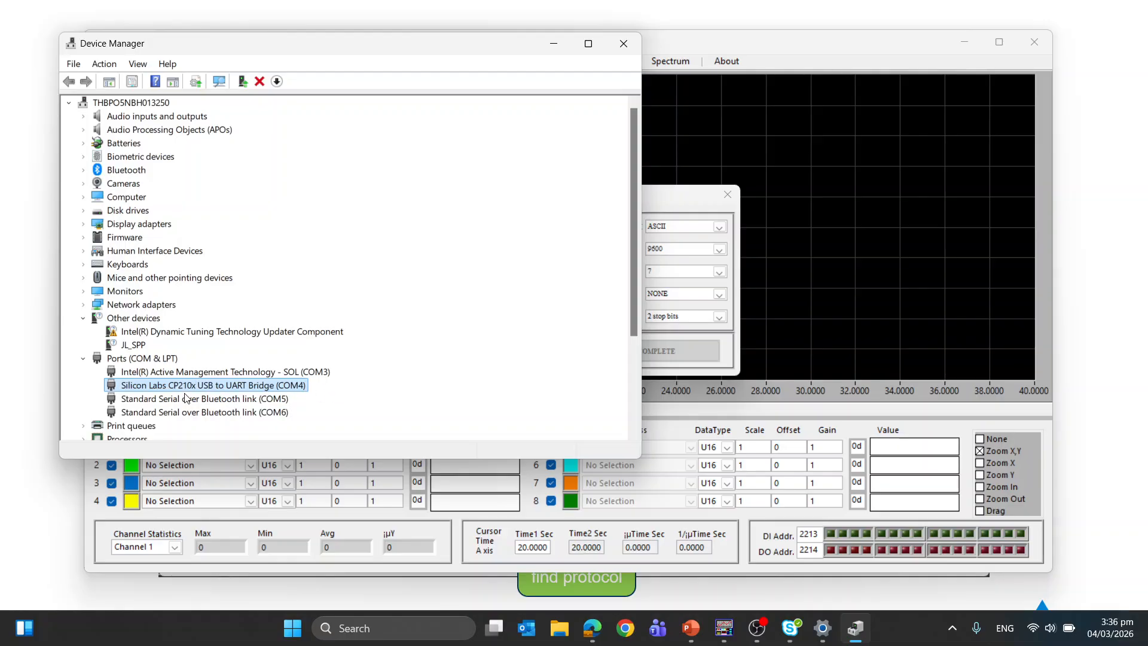
Switch to the Delta Download Center in the browser and search for the keyword IFD6500.
click(591, 628)
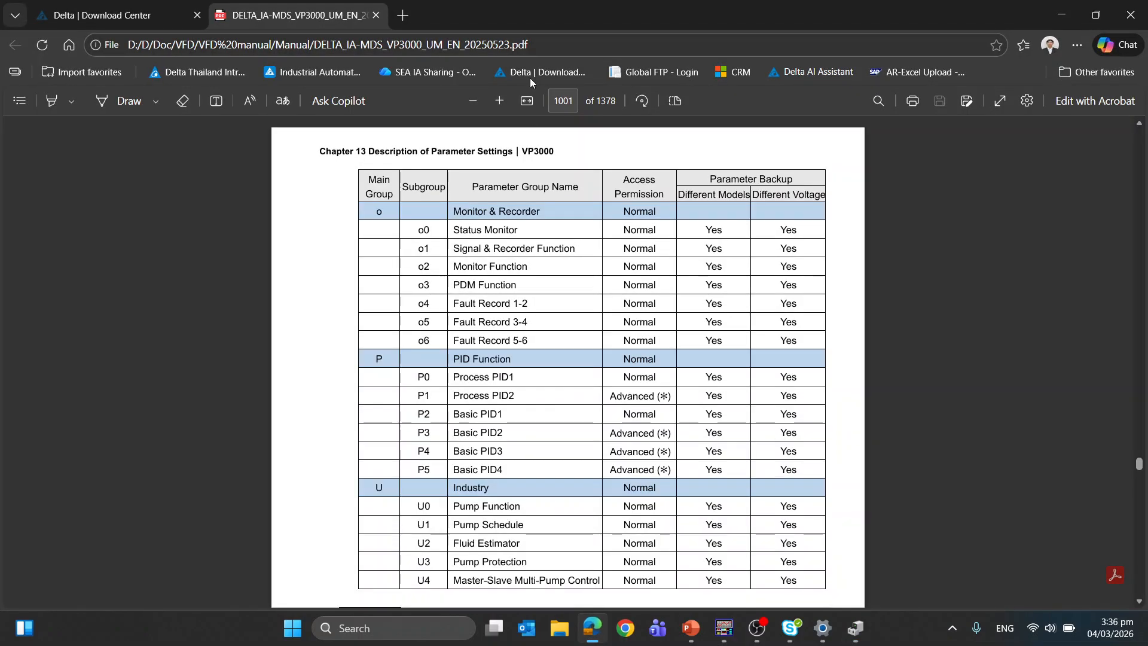
click(64, 4)
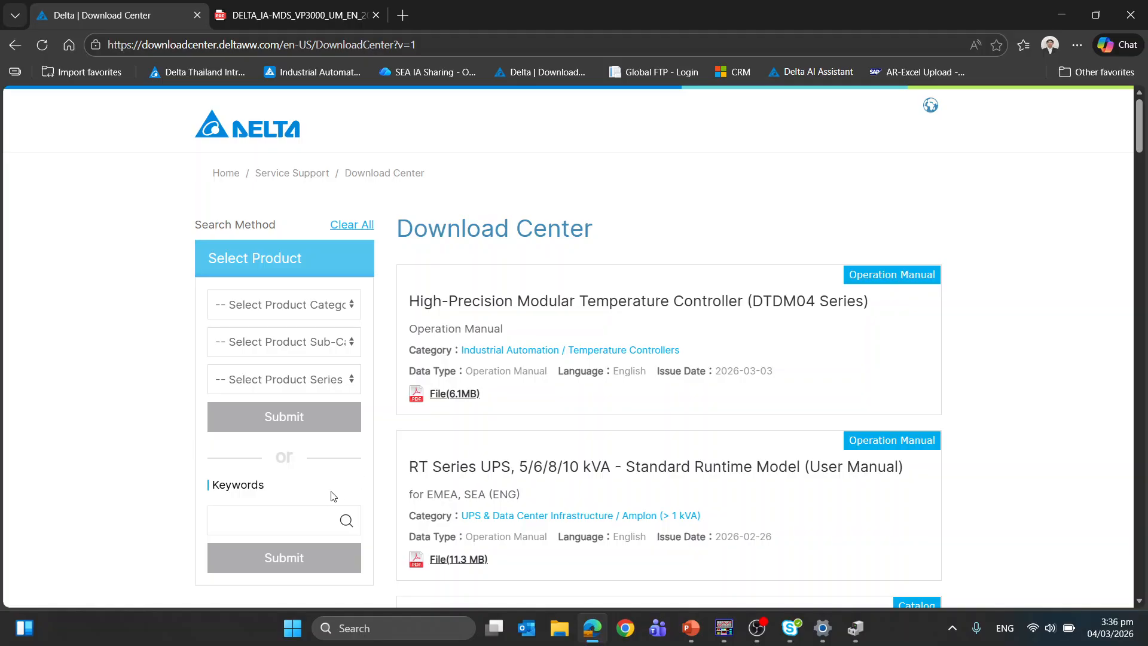
click(293, 519)
text(IFD6500)
key(Return)
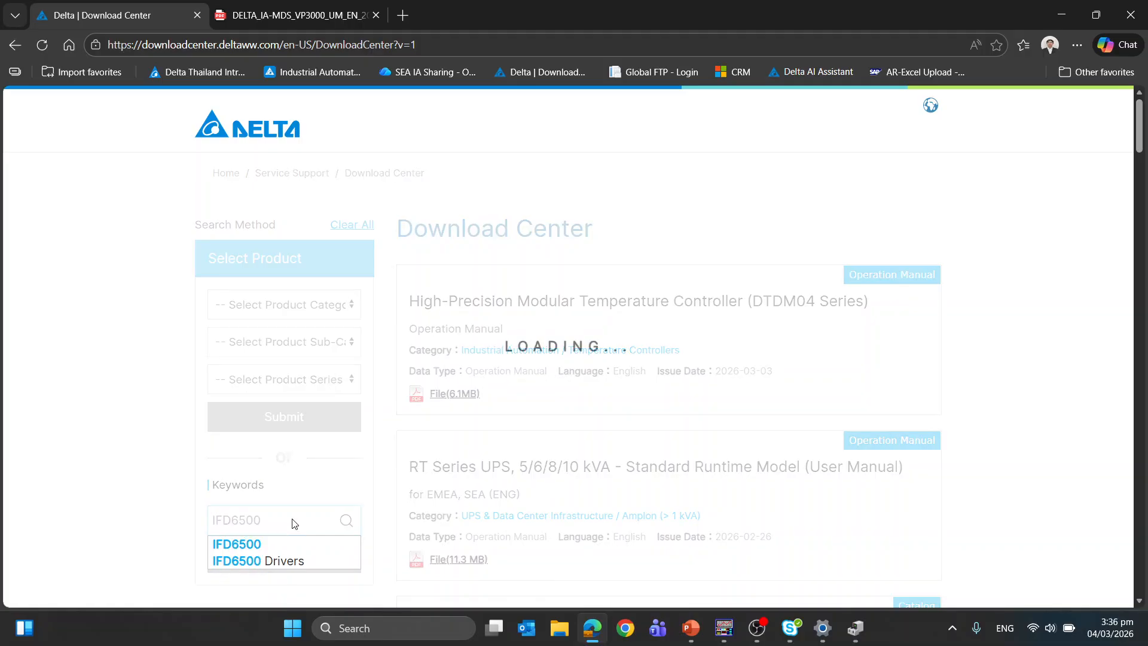
Look through the search results for the IFD6500 Drivers software entry.
scroll(293, 520, down, 2)
click(169, 365)
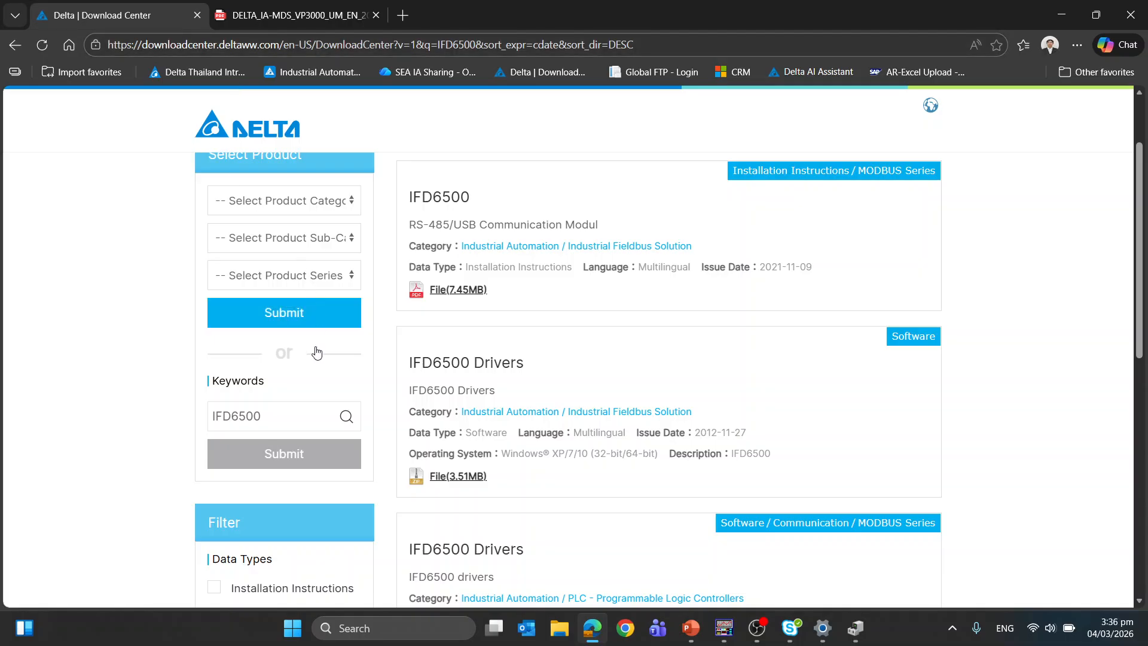
drag(258, 415, 199, 413)
click(143, 397)
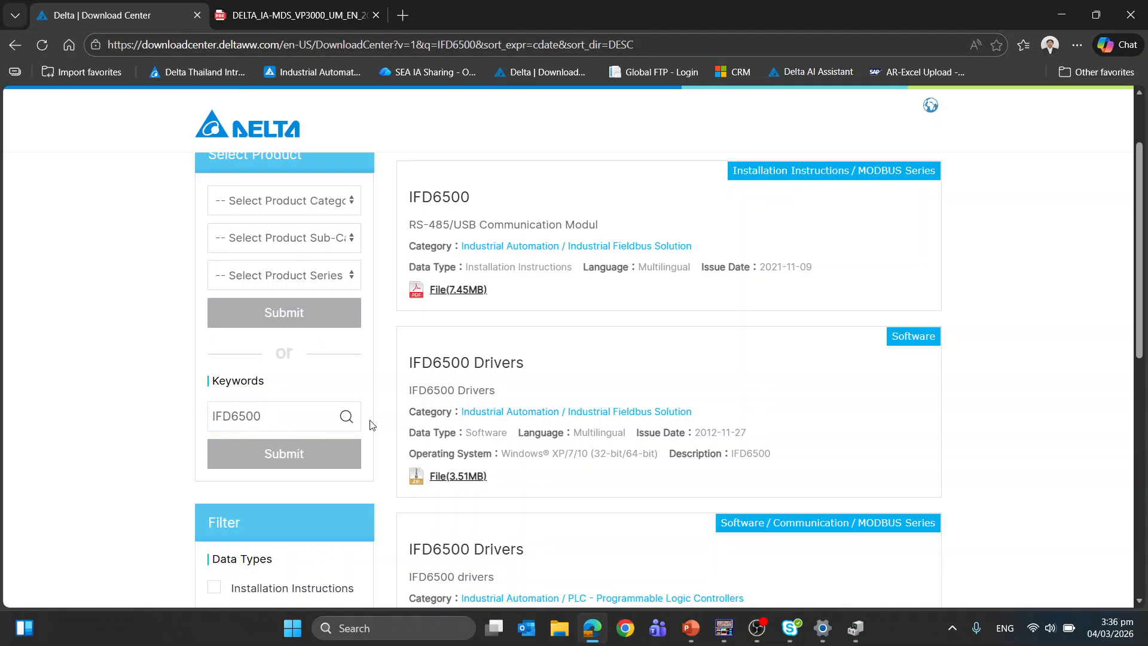
drag(406, 362, 534, 359)
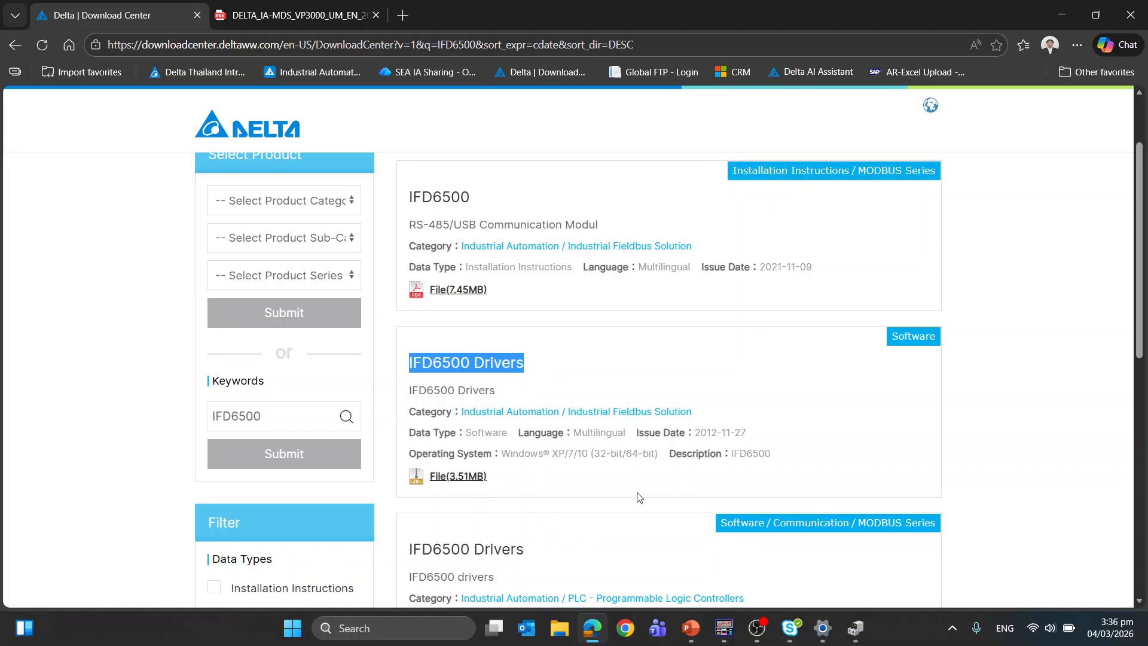
click(572, 398)
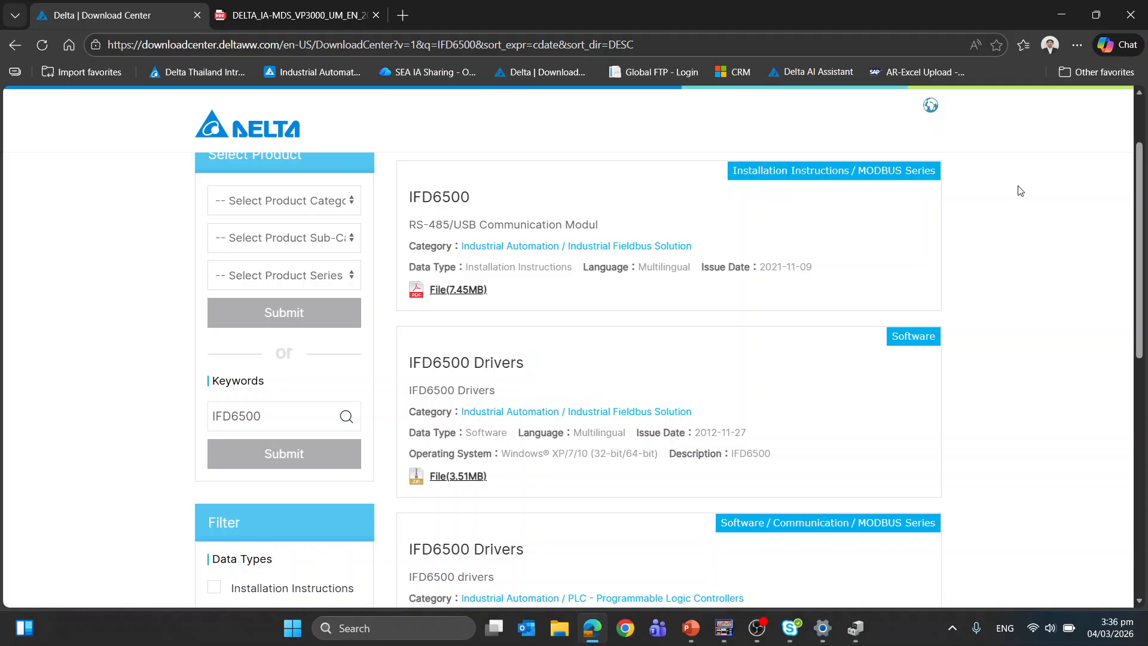
Return to VFD Explorer Lite and connect to the drive on COM4 with automatically tuned communication settings.
click(1062, 14)
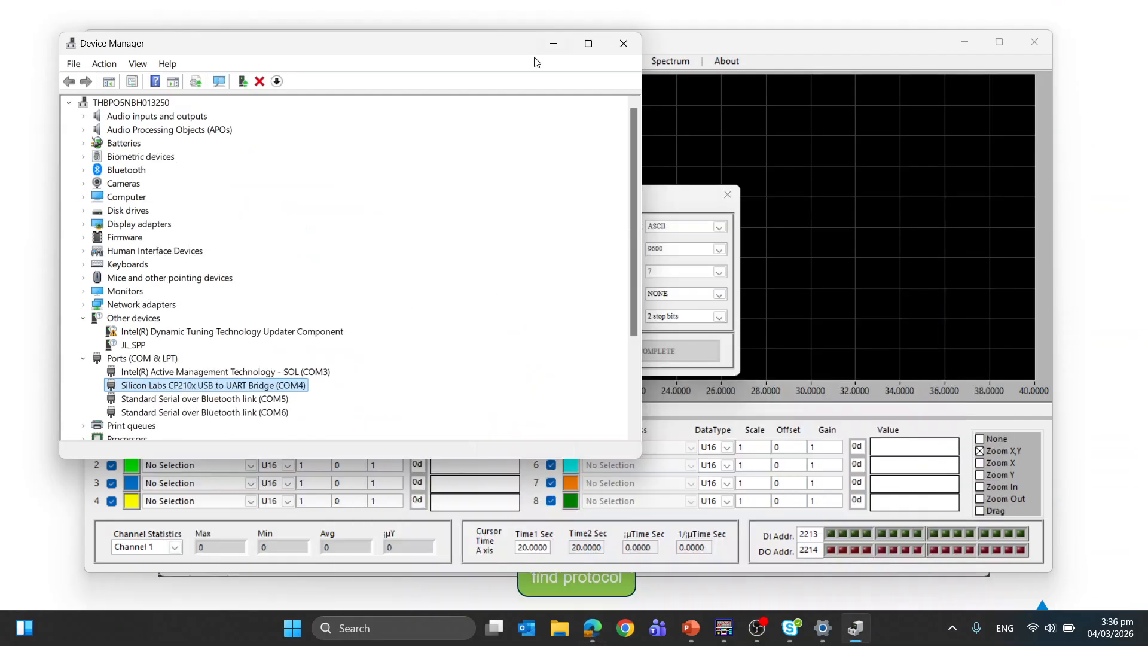
click(535, 31)
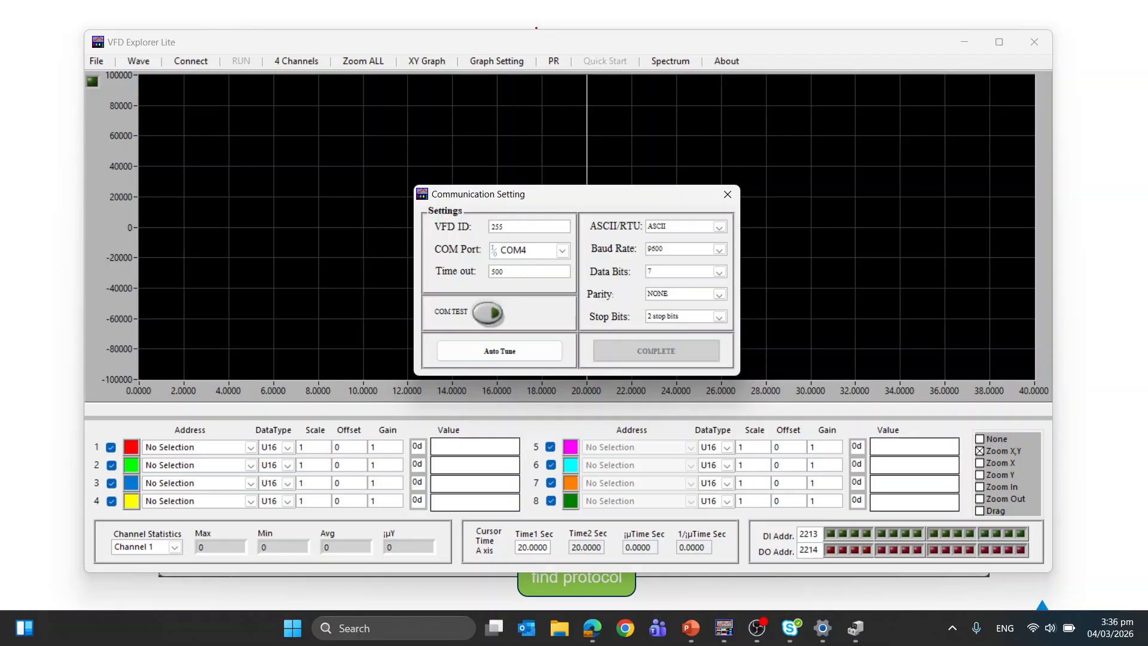
click(562, 251)
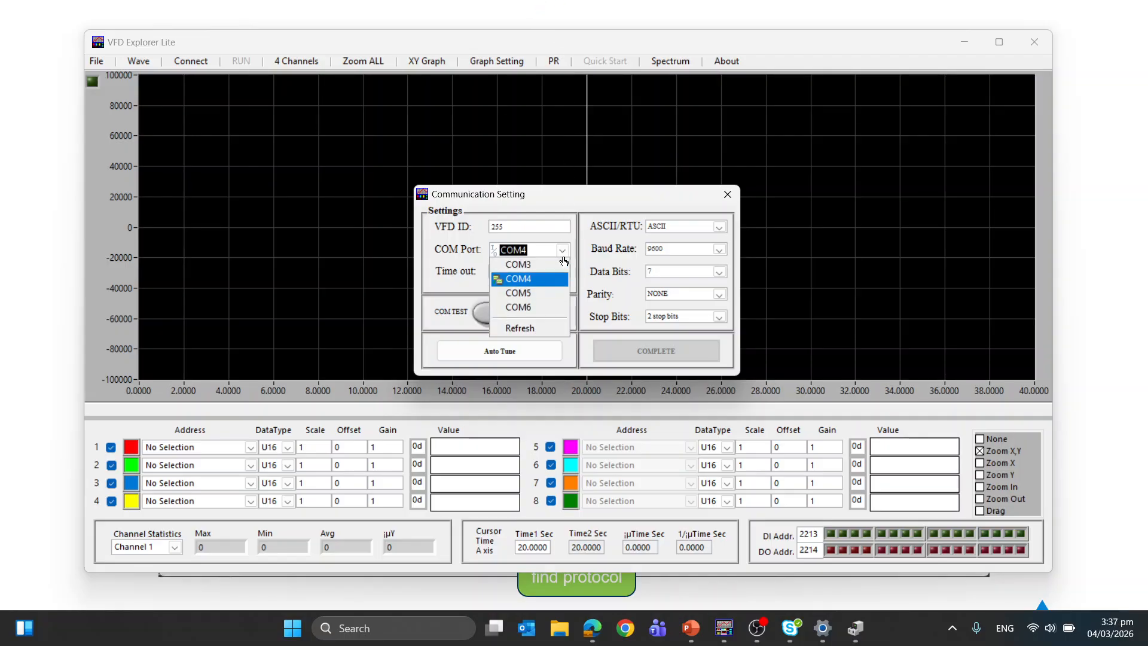
click(519, 279)
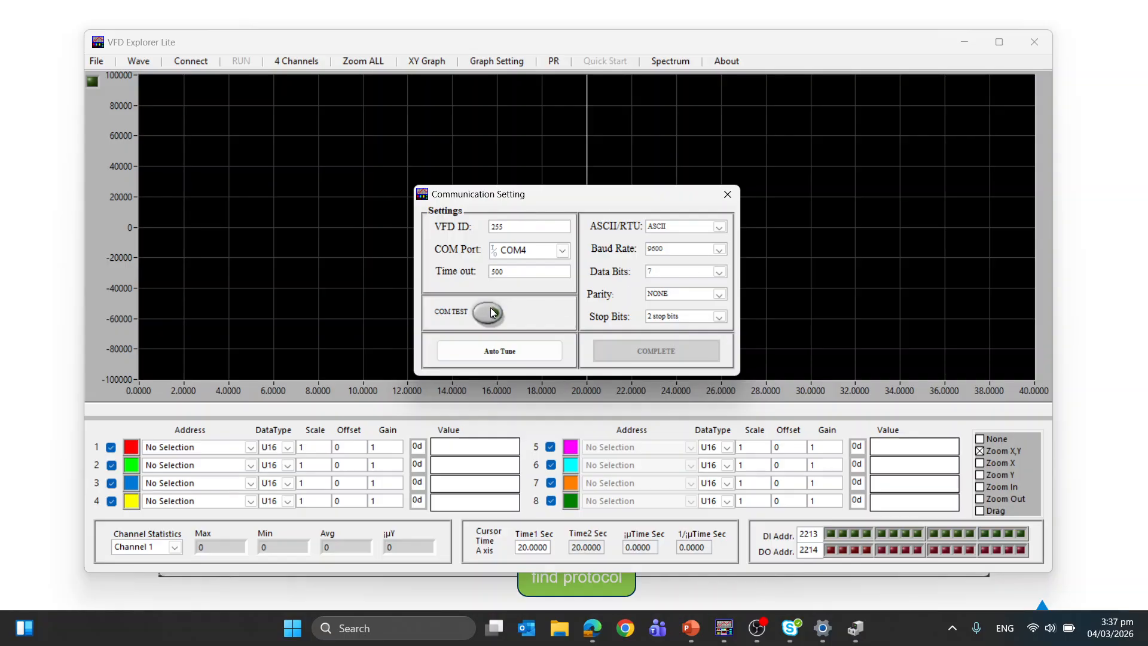
click(519, 356)
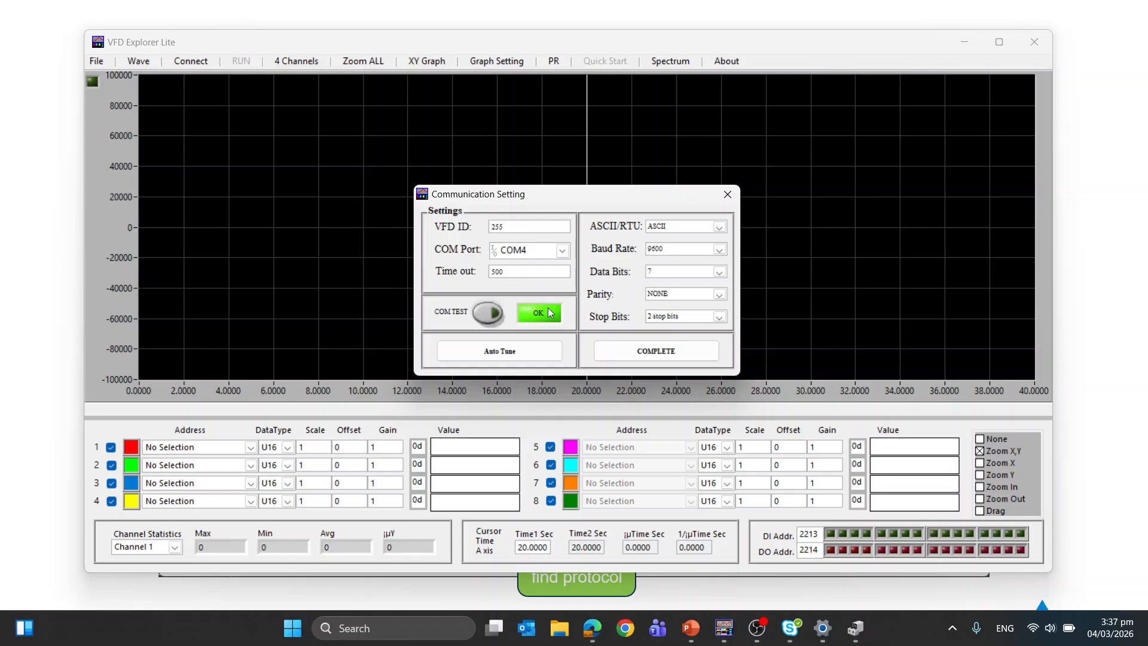
click(622, 352)
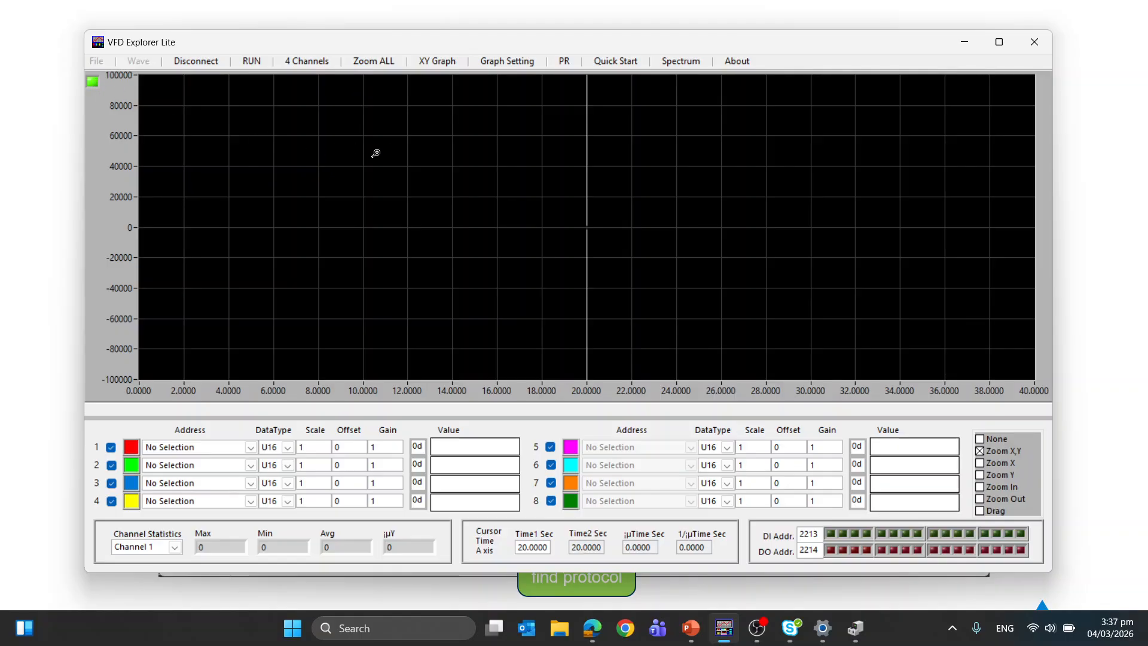
Open the parameter window, load the drive's parameters and look through the system parameters.
click(564, 62)
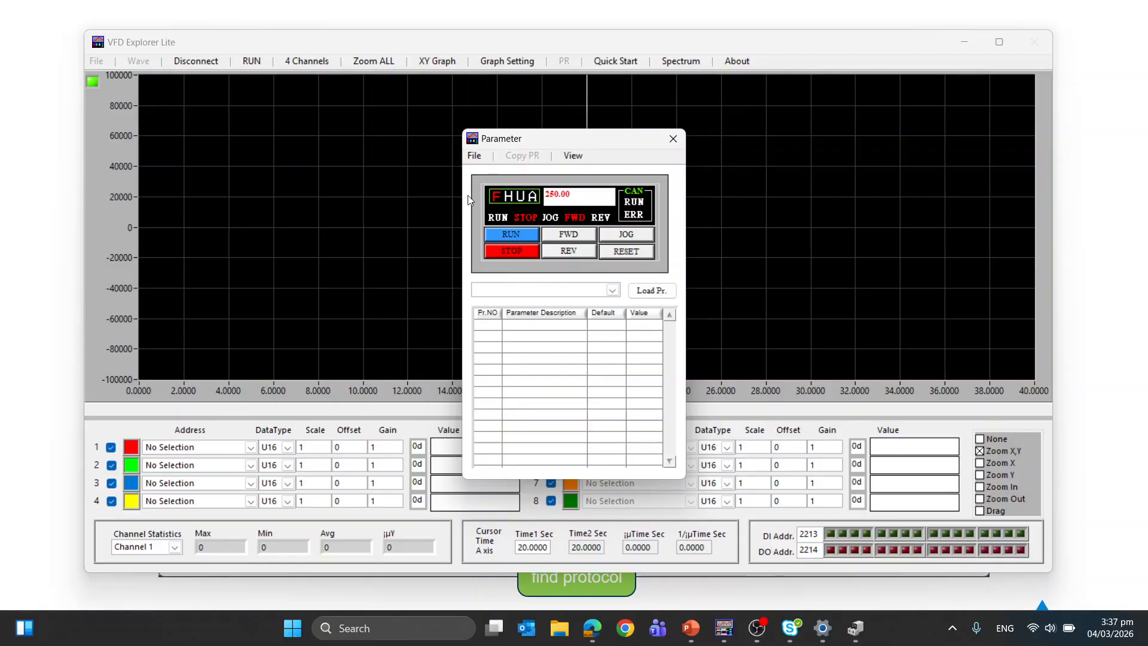
click(646, 294)
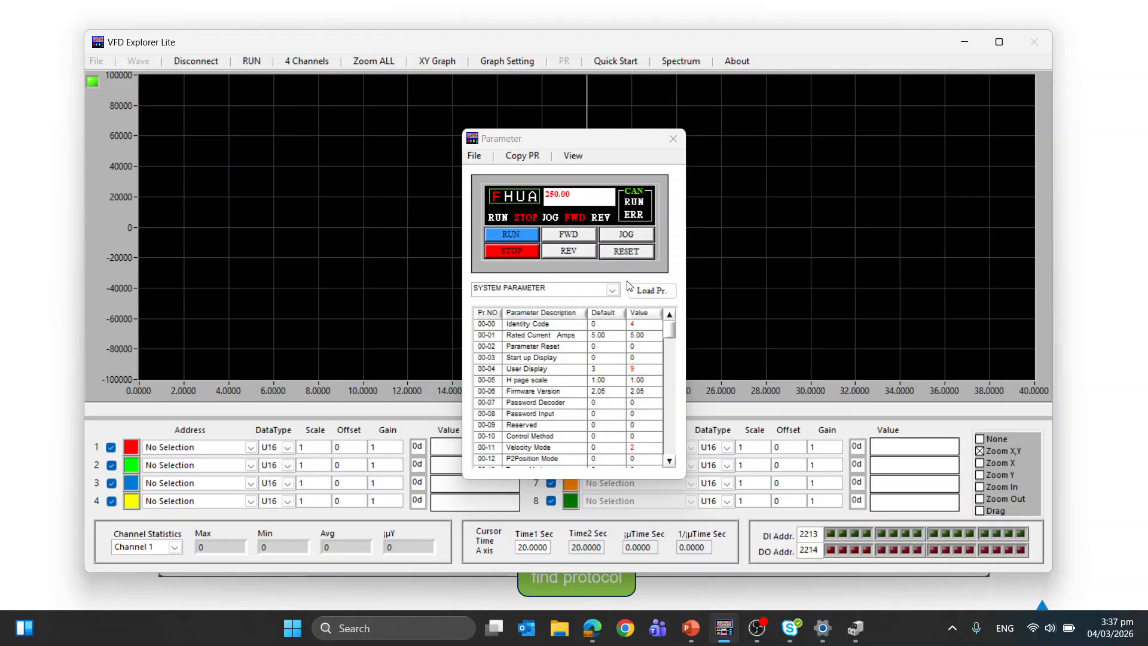
scroll(612, 361, down, 13)
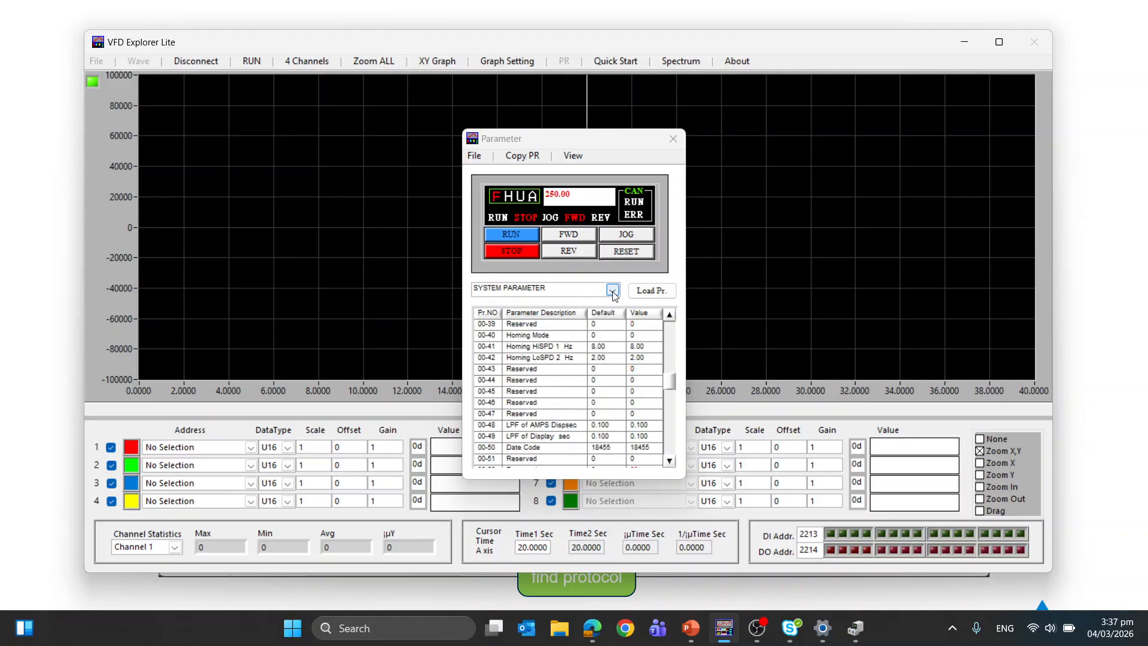
Review the Basic Parameter, Digital In/Out, Analog In/Out and Motor Parameter groups.
click(612, 291)
click(573, 312)
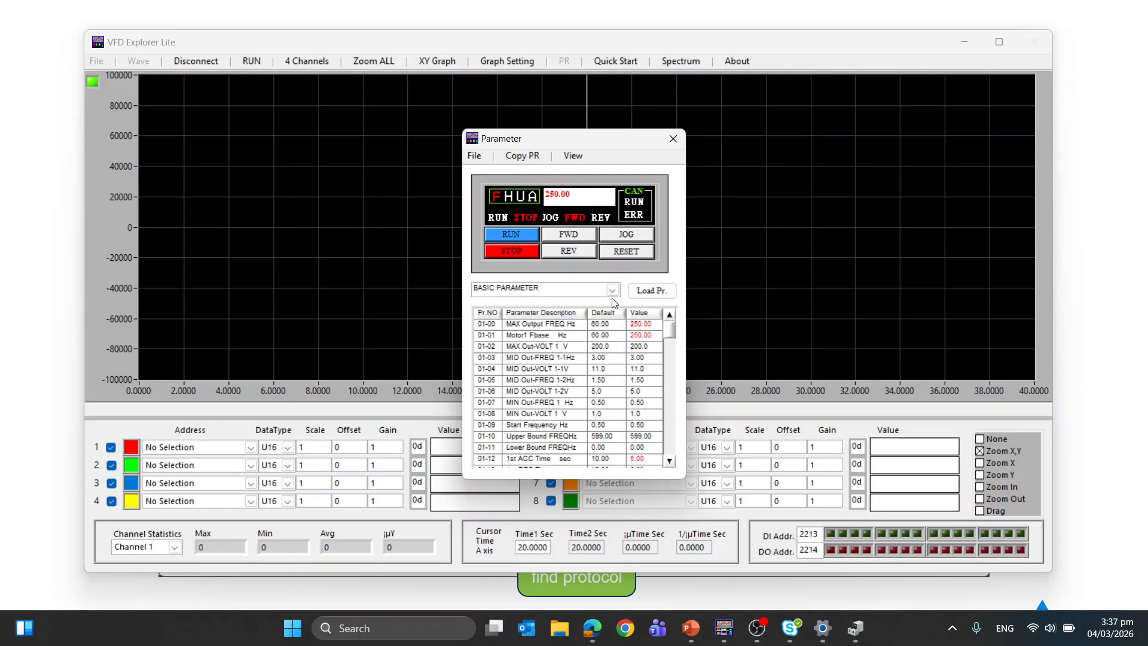
click(613, 291)
click(578, 316)
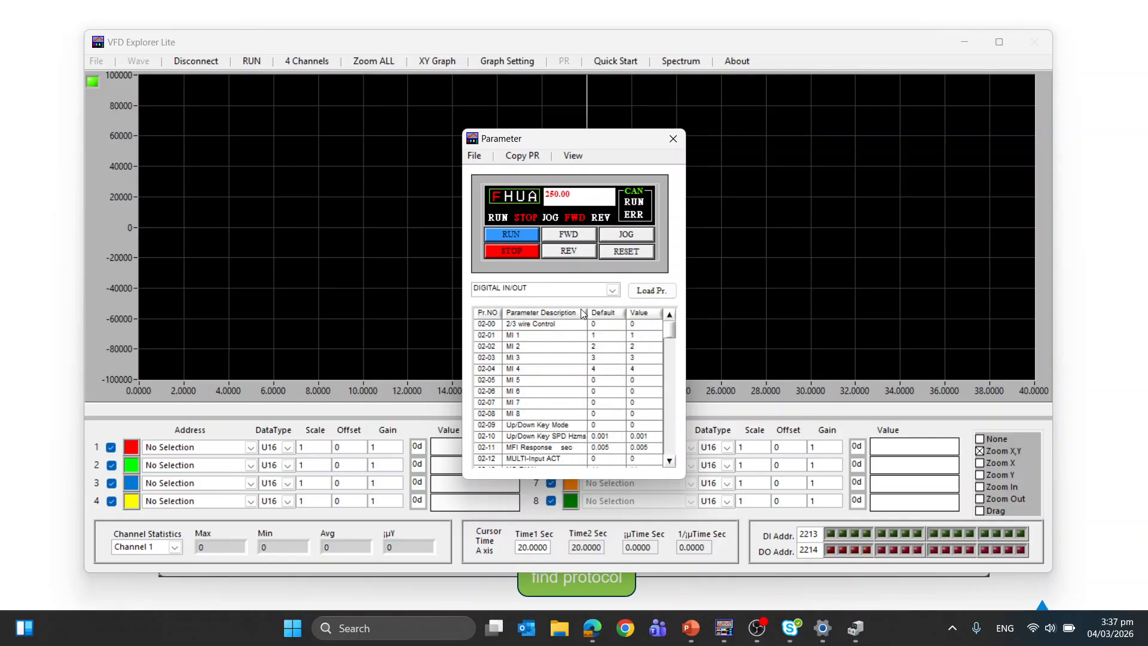
click(613, 291)
click(568, 332)
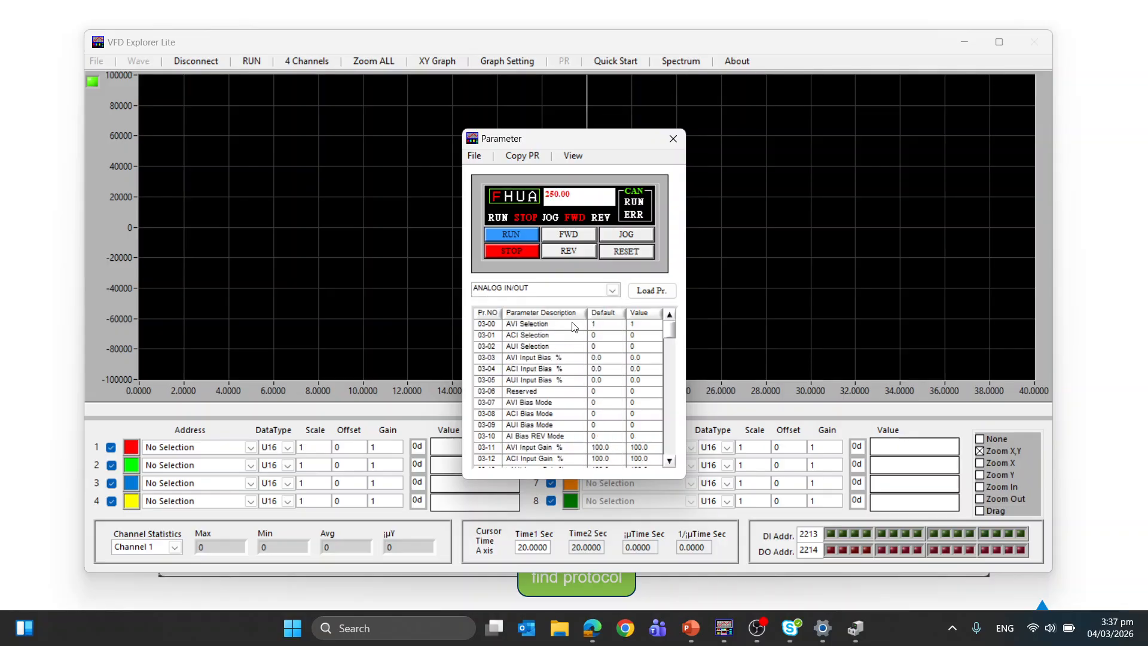
click(612, 290)
click(569, 364)
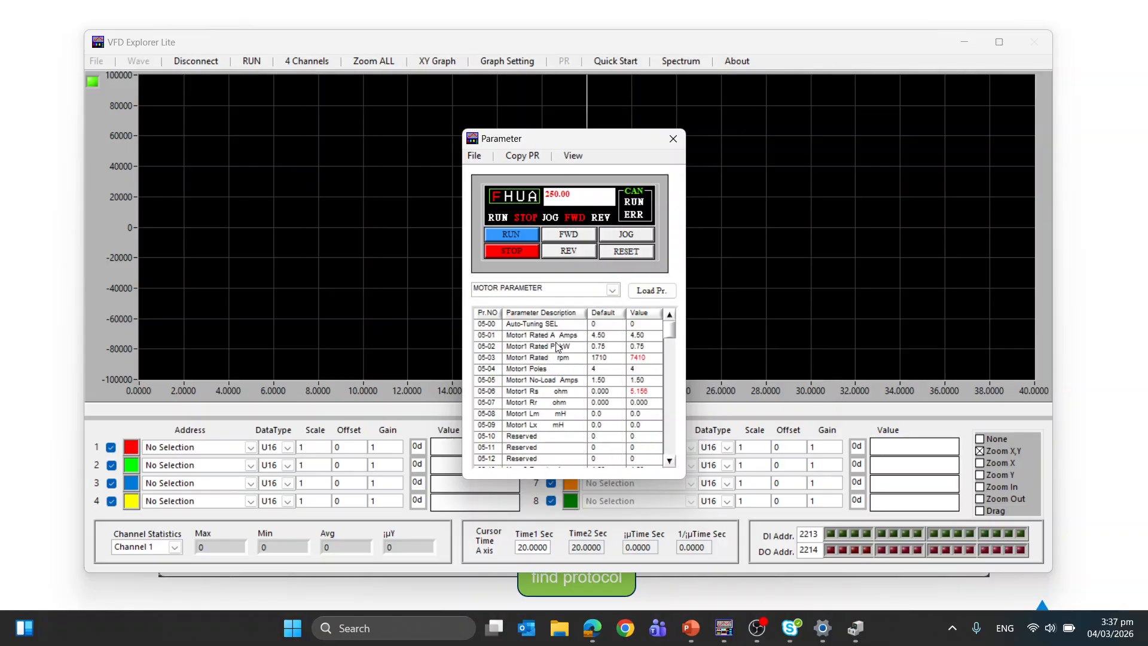
Set system parameter 00-02 Parameter Reset to 9 and reload the drive's parameters.
click(612, 291)
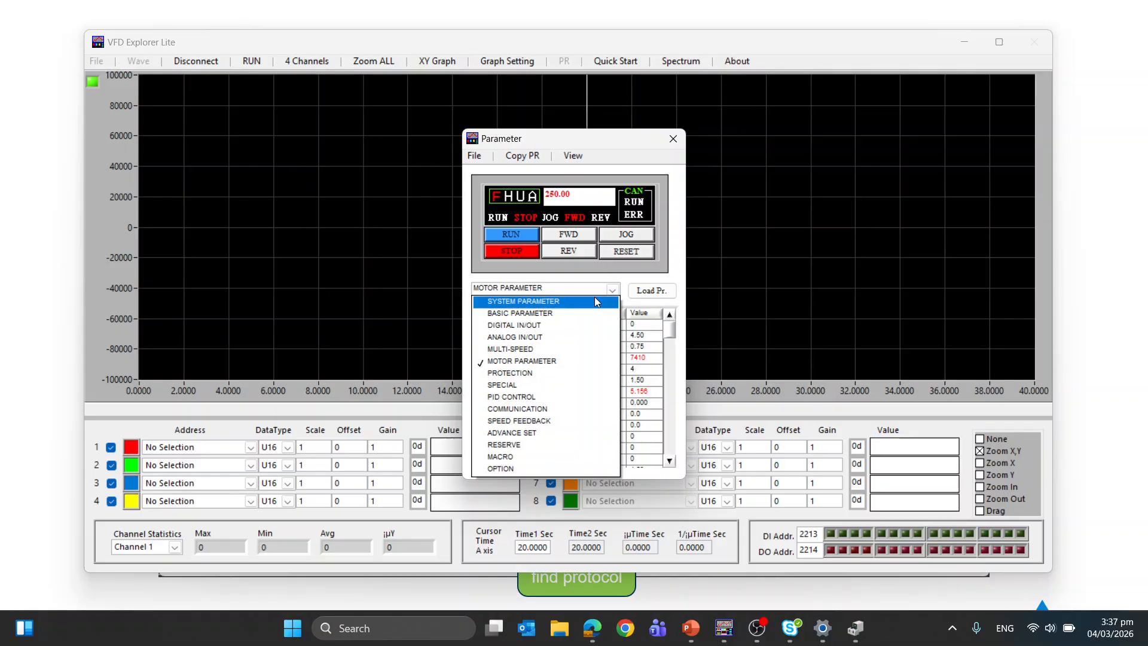
click(594, 301)
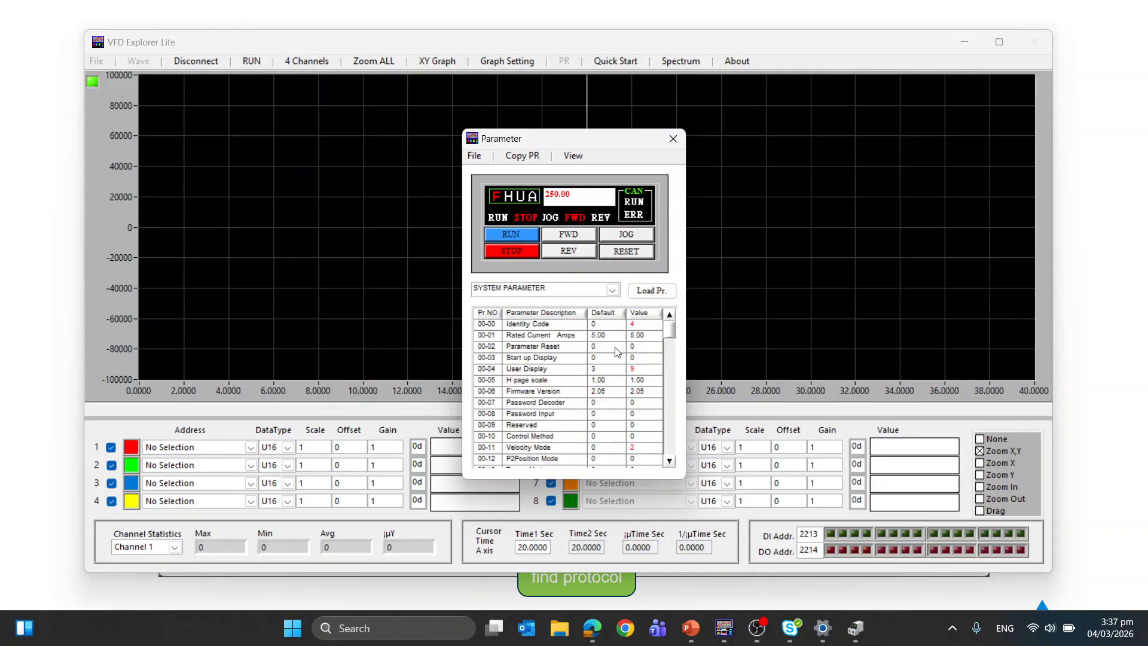
click(637, 349)
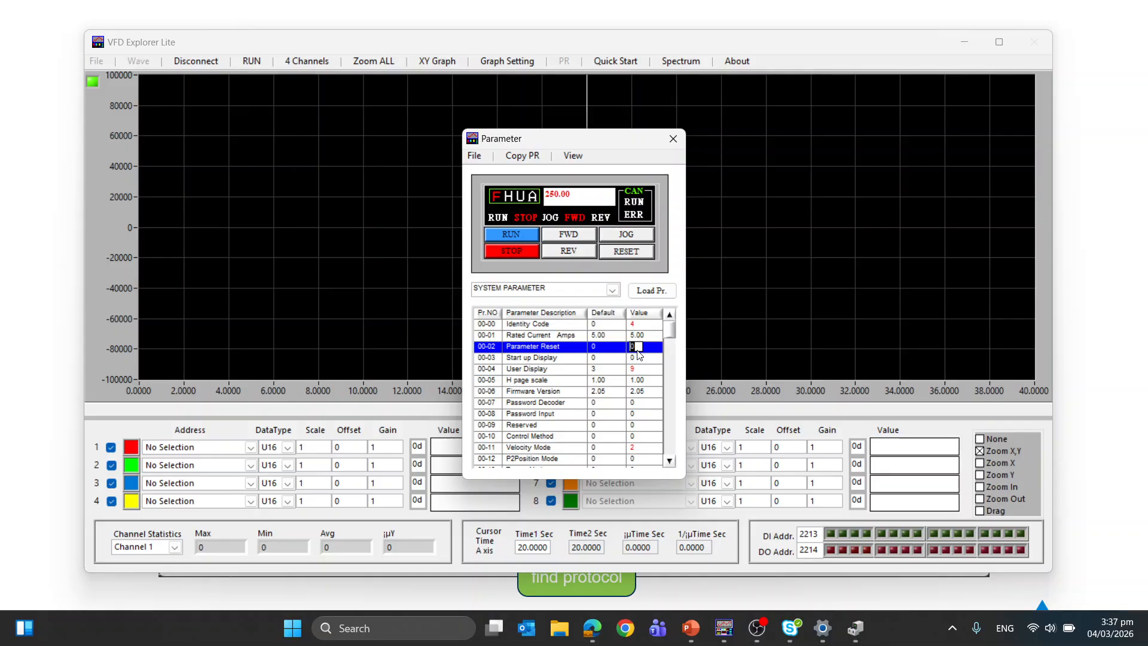
text(9)
key(Return)
drag(617, 138, 958, 147)
click(987, 302)
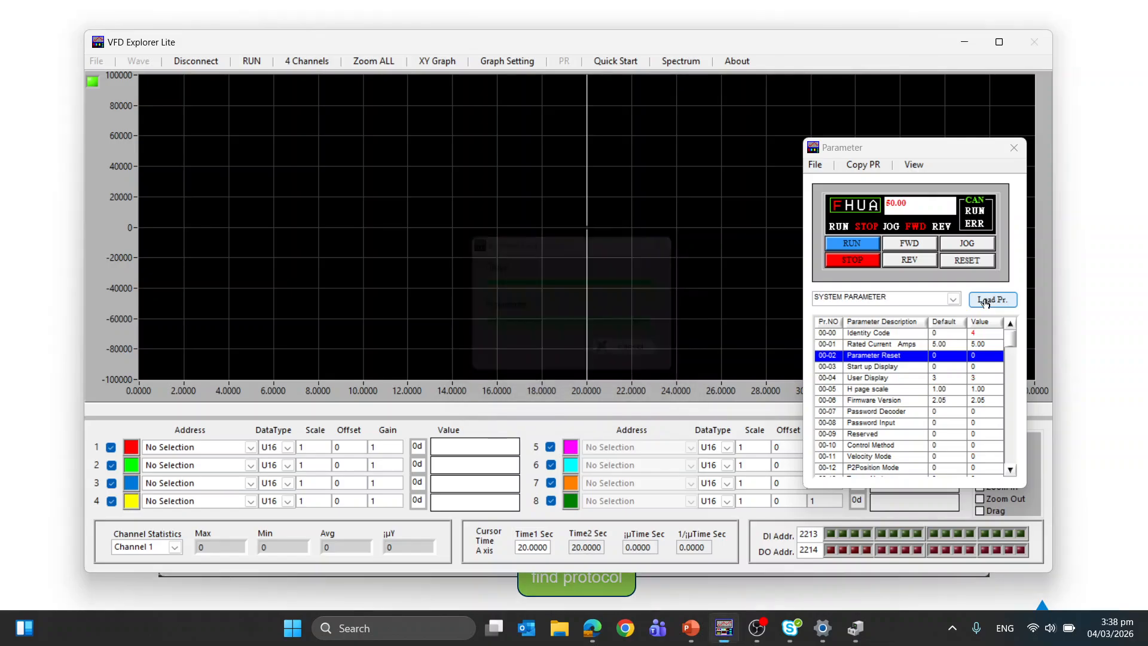
Set system parameter 00-20 Source of FREQ to 2.
click(953, 299)
click(937, 301)
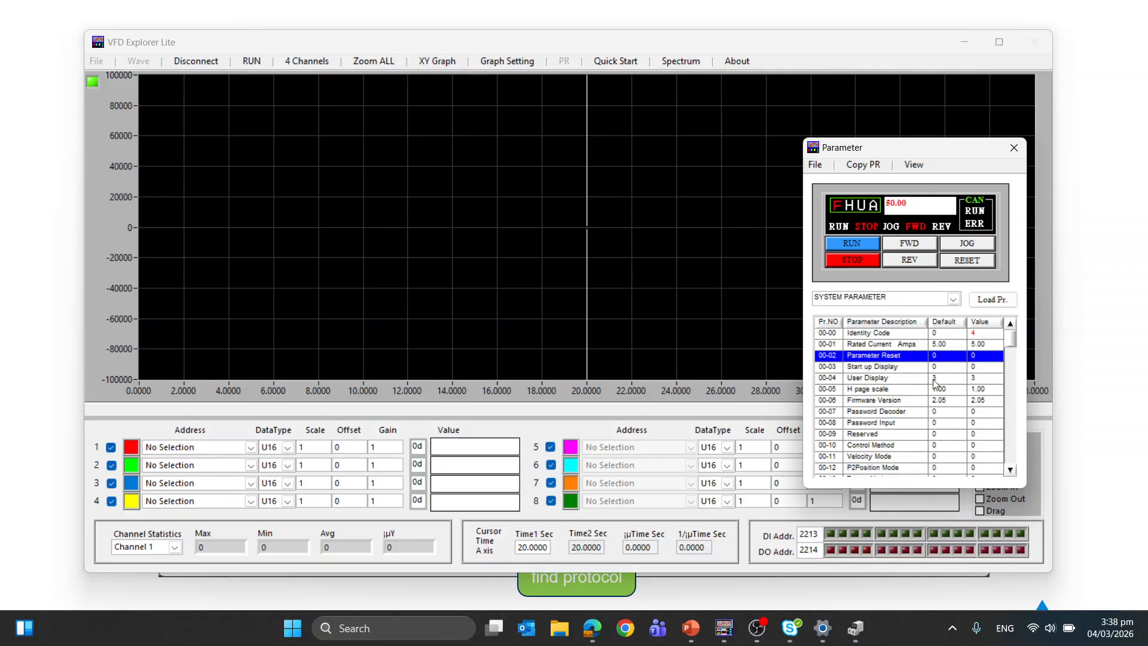
scroll(937, 361, down, 4)
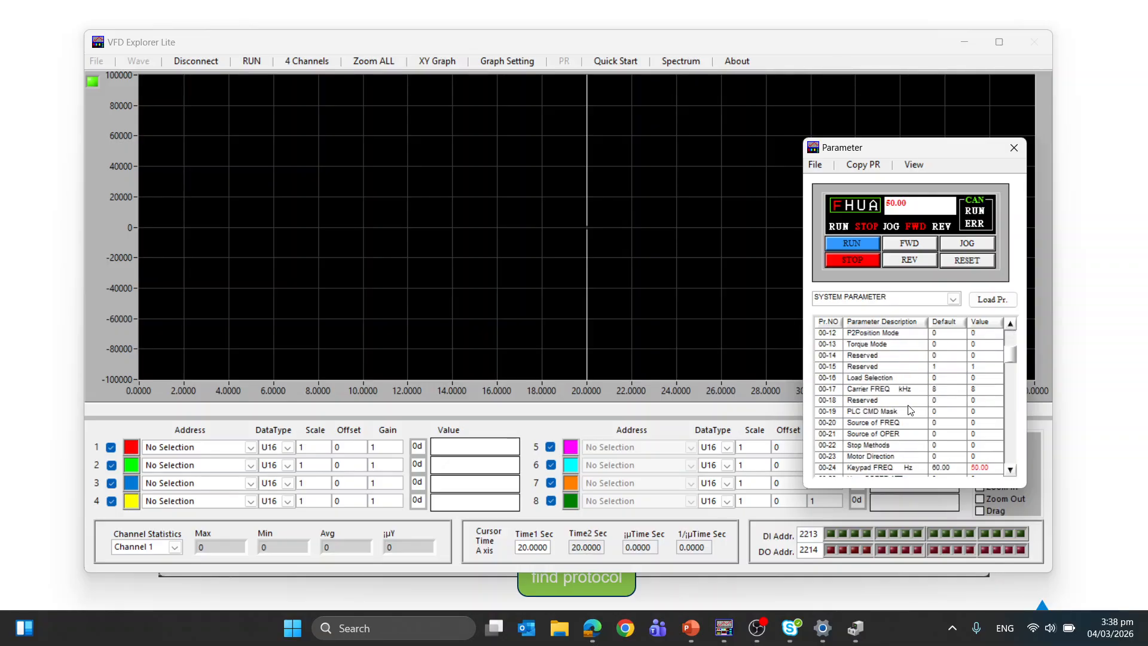
click(911, 426)
click(991, 426)
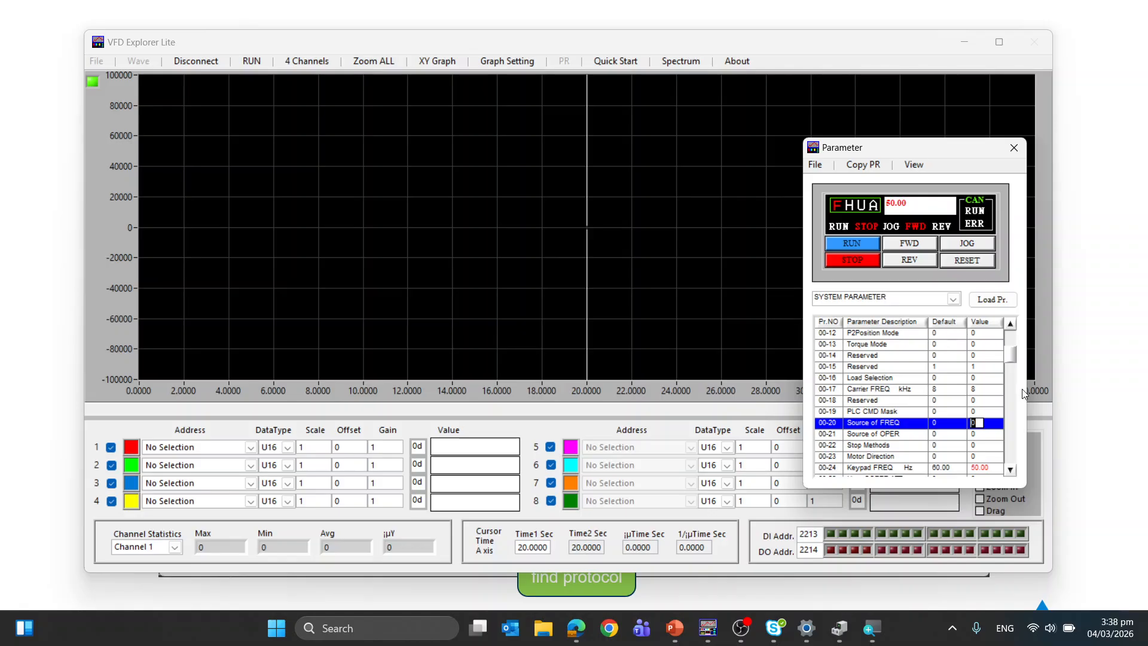
click(901, 433)
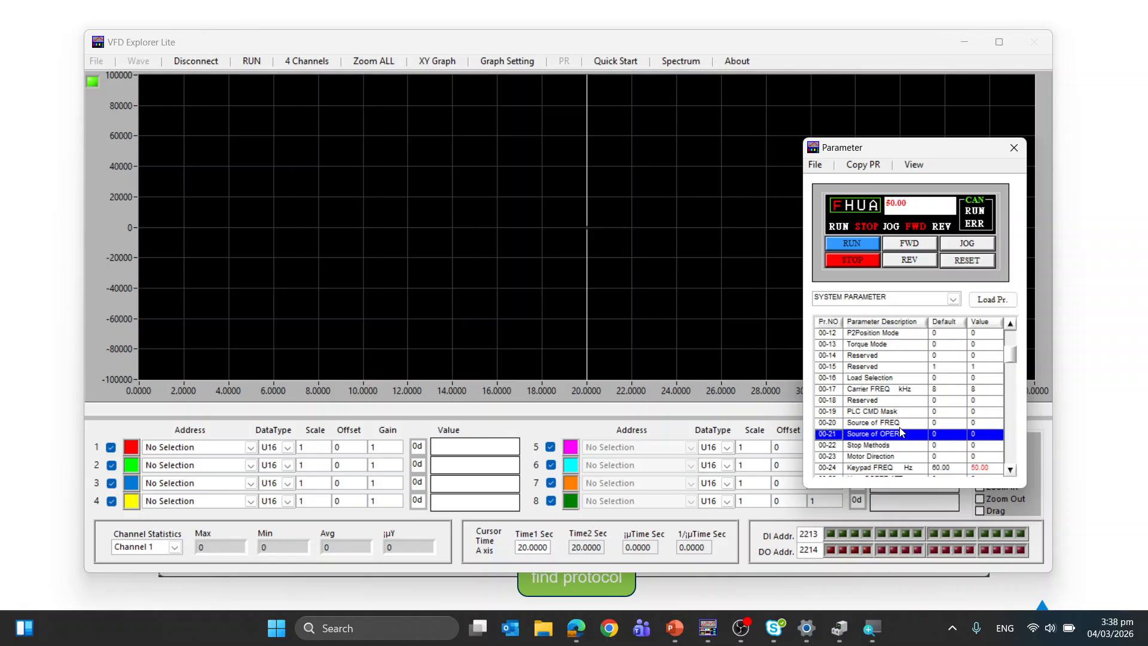
click(983, 423)
click(984, 424)
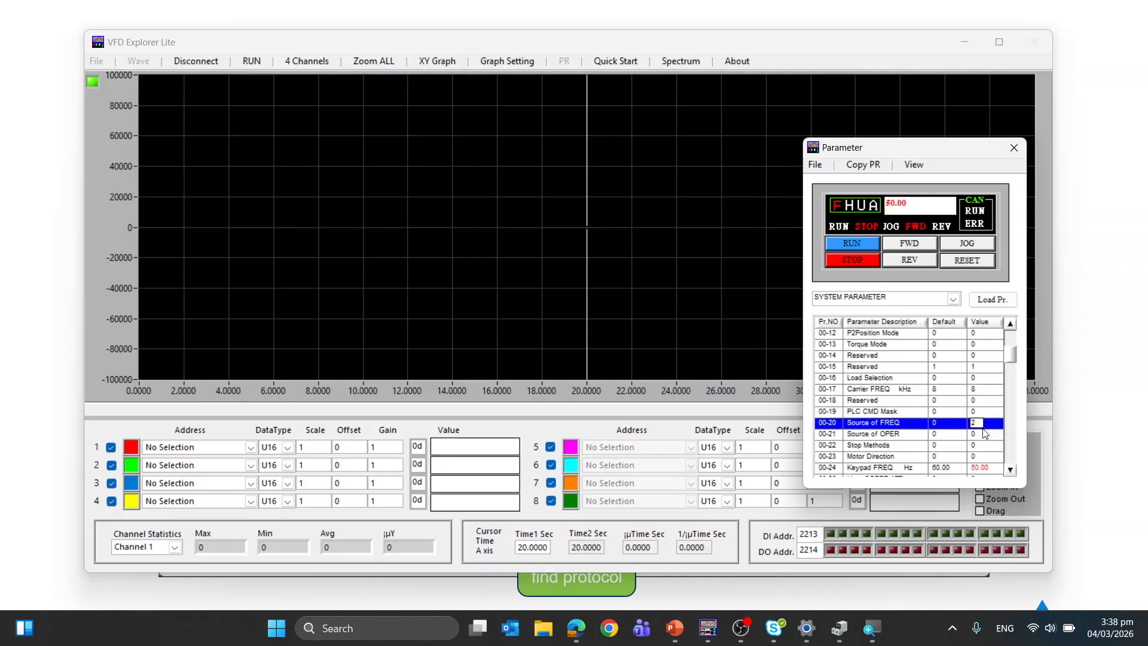
key(Return)
click(975, 436)
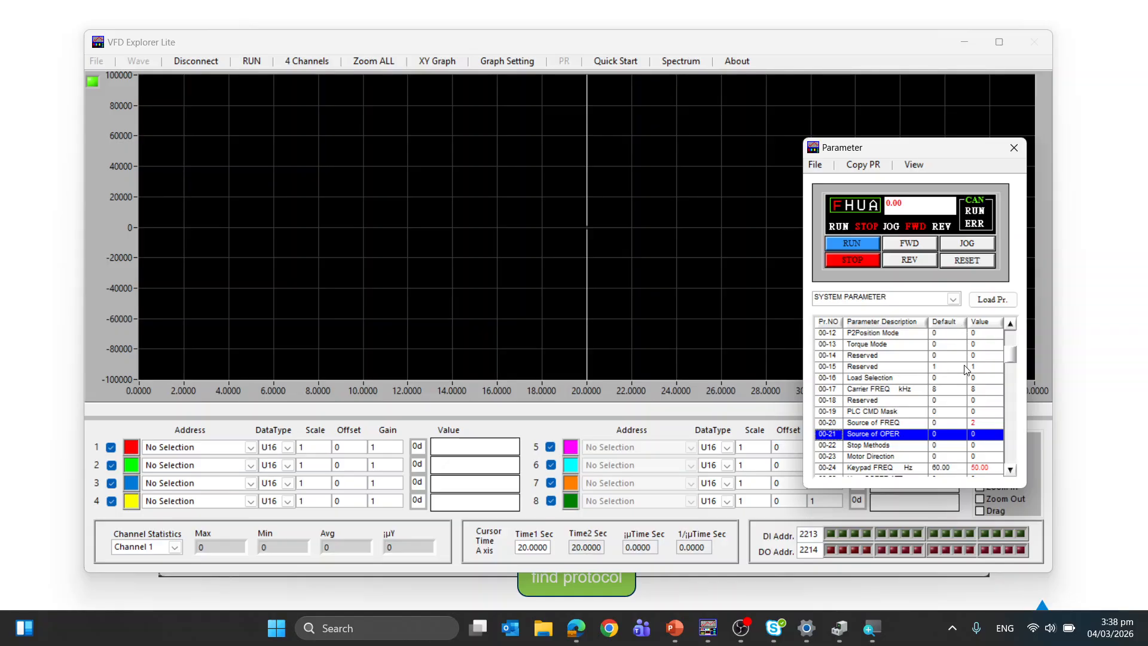
Reset the drive's parameters again through system parameter 00-02 Parameter Reset and close the parameter window.
scroll(966, 366, up, 4)
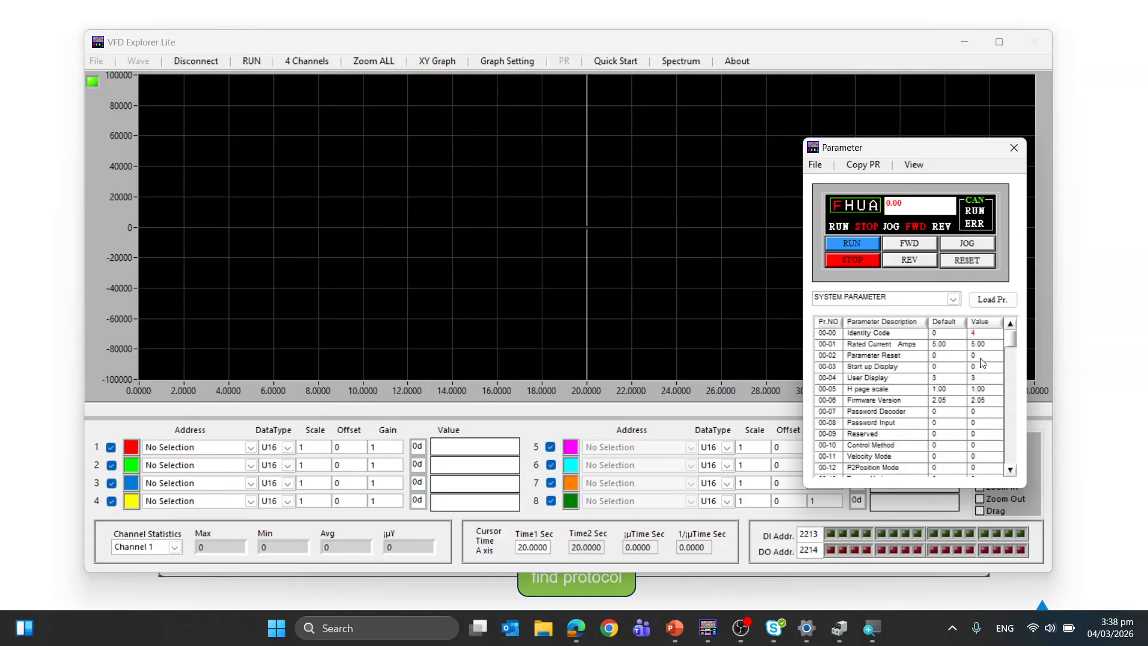
click(980, 357)
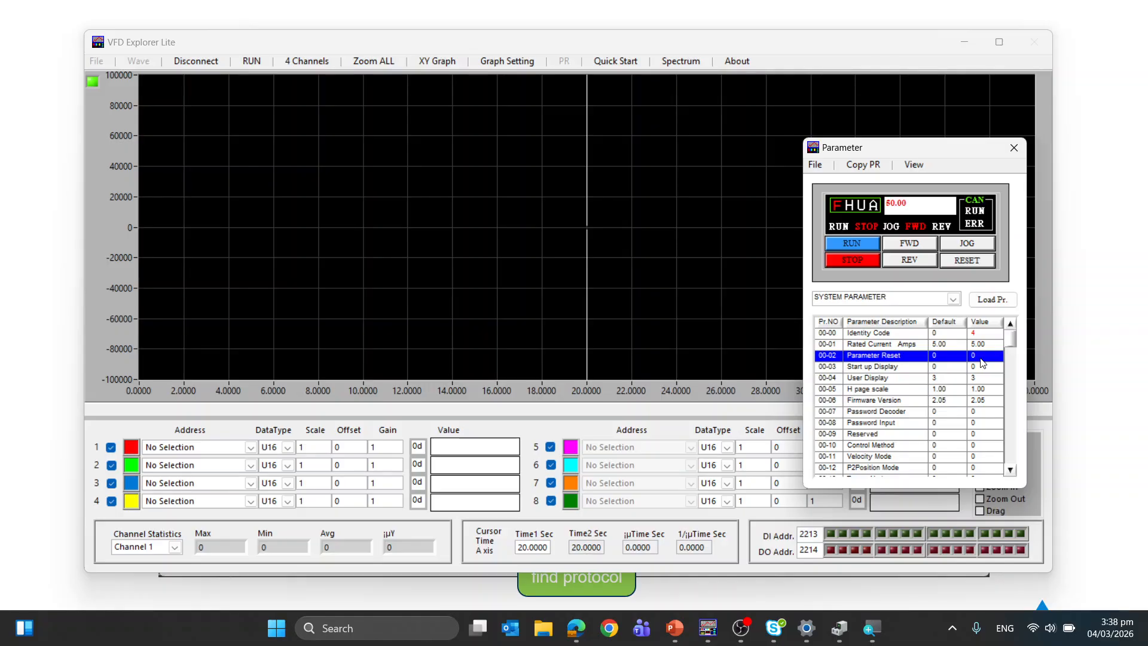
click(1014, 147)
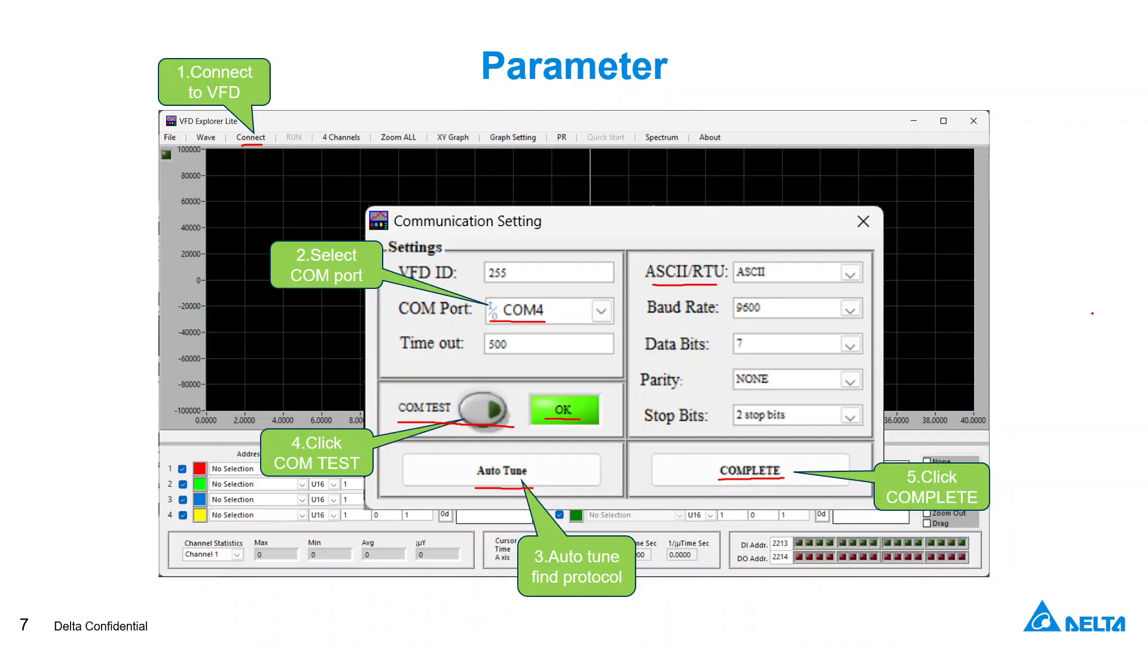
Show the PM SVC speed control slide, switch back to VFD Explorer Lite and reopen the parameter window beside the slide's table.
key(Right)
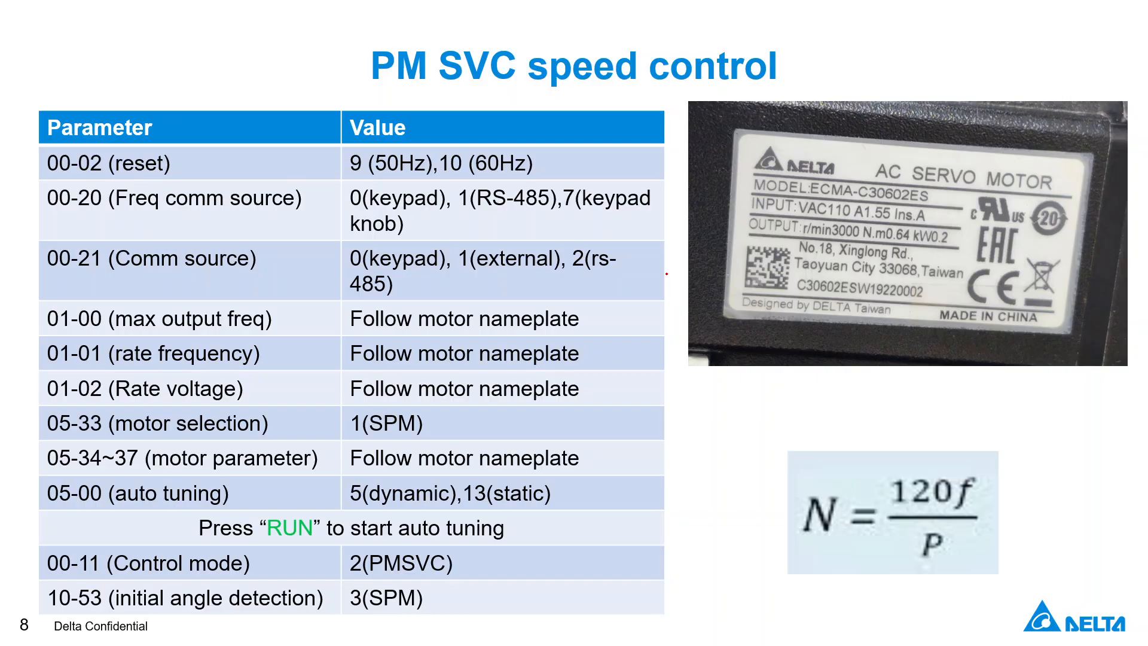
key(alt+Tab)
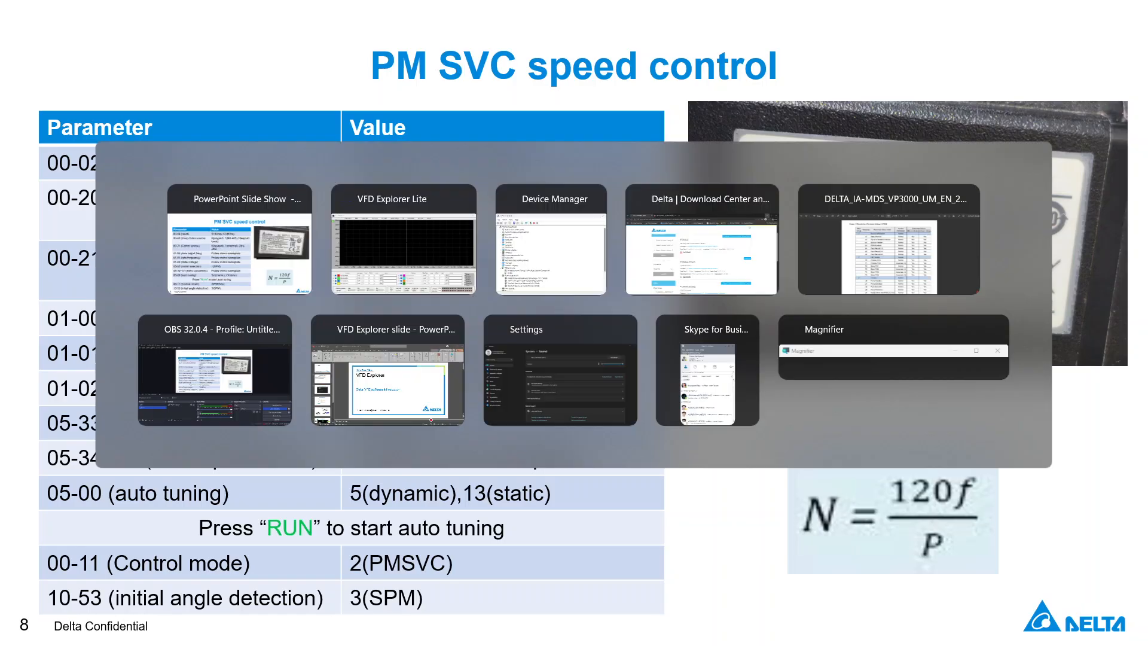
drag(503, 47, 793, 60)
click(973, 74)
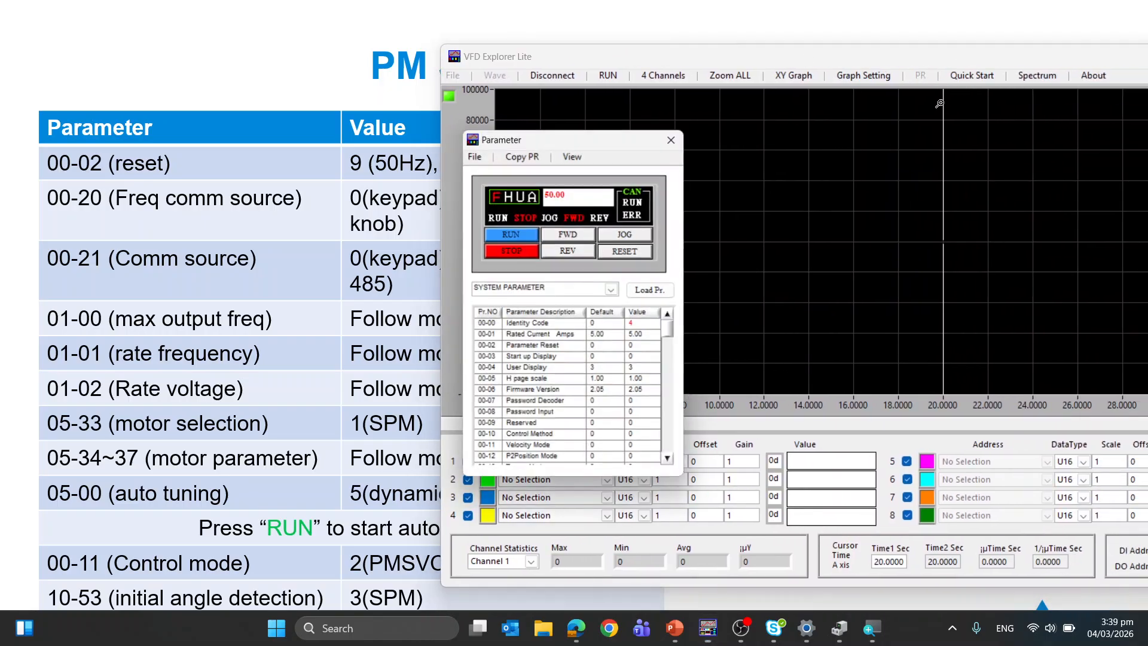
drag(563, 143, 612, 142)
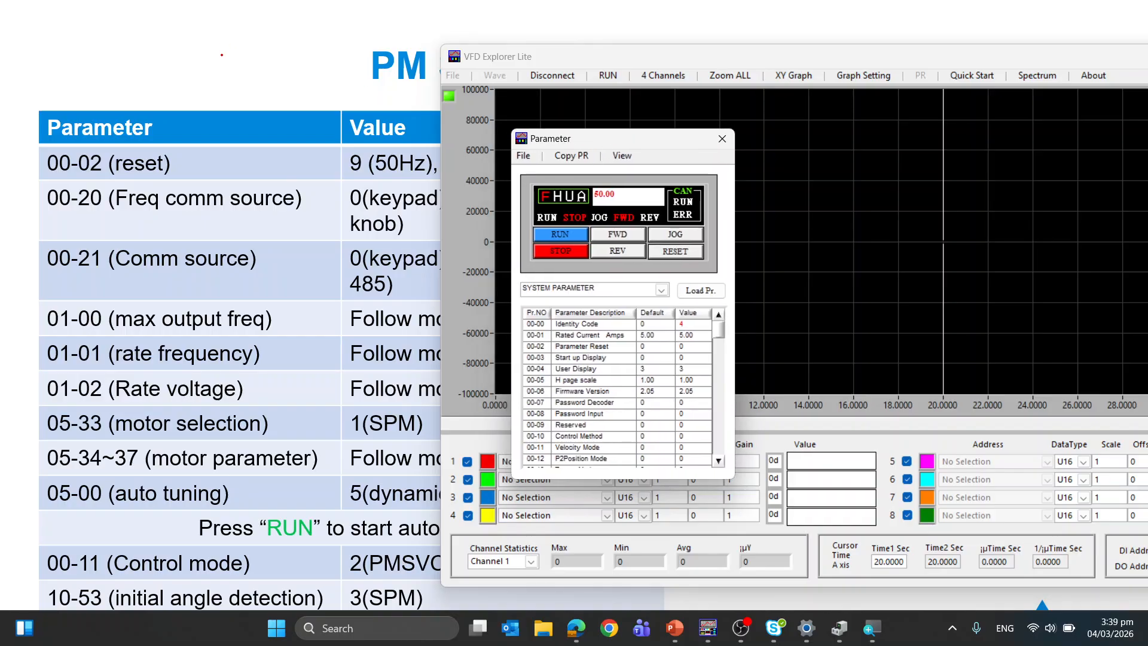
Set system parameter 00-02 Parameter Reset to 9 and load the drive's parameters again.
click(688, 426)
click(687, 425)
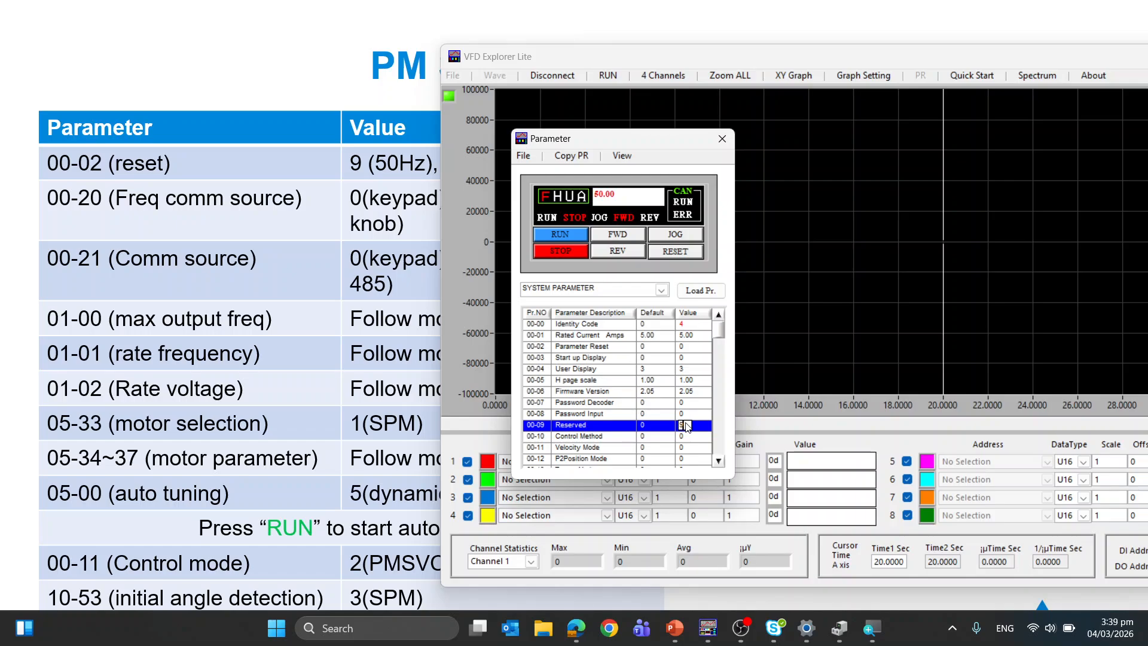
click(690, 350)
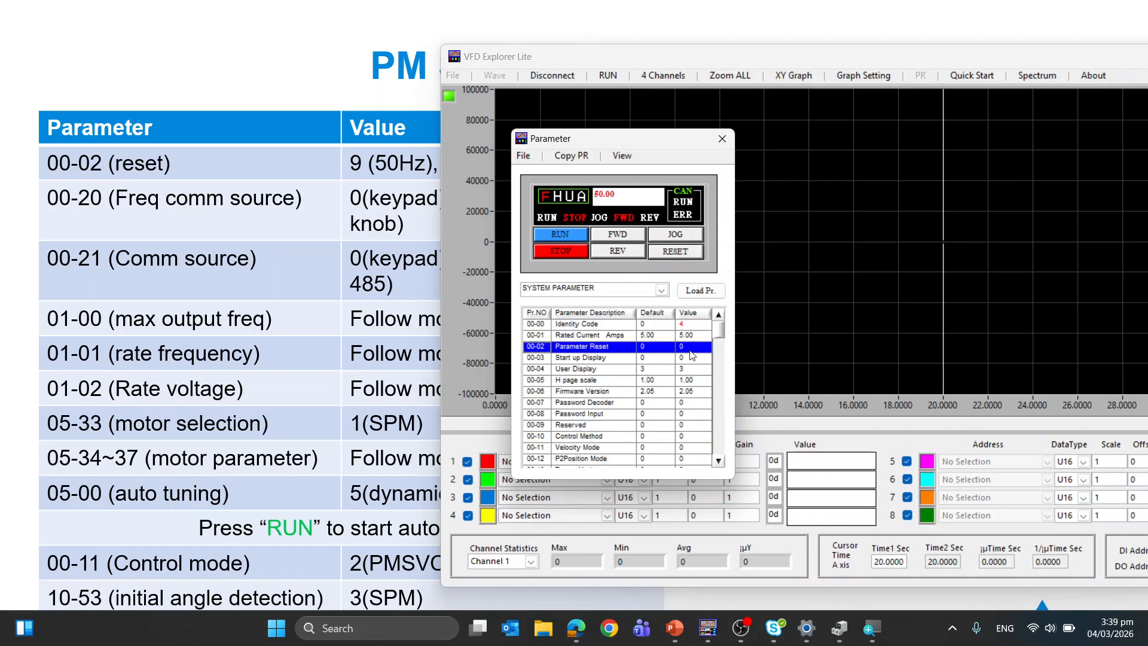
click(692, 353)
text(9)
key(Return)
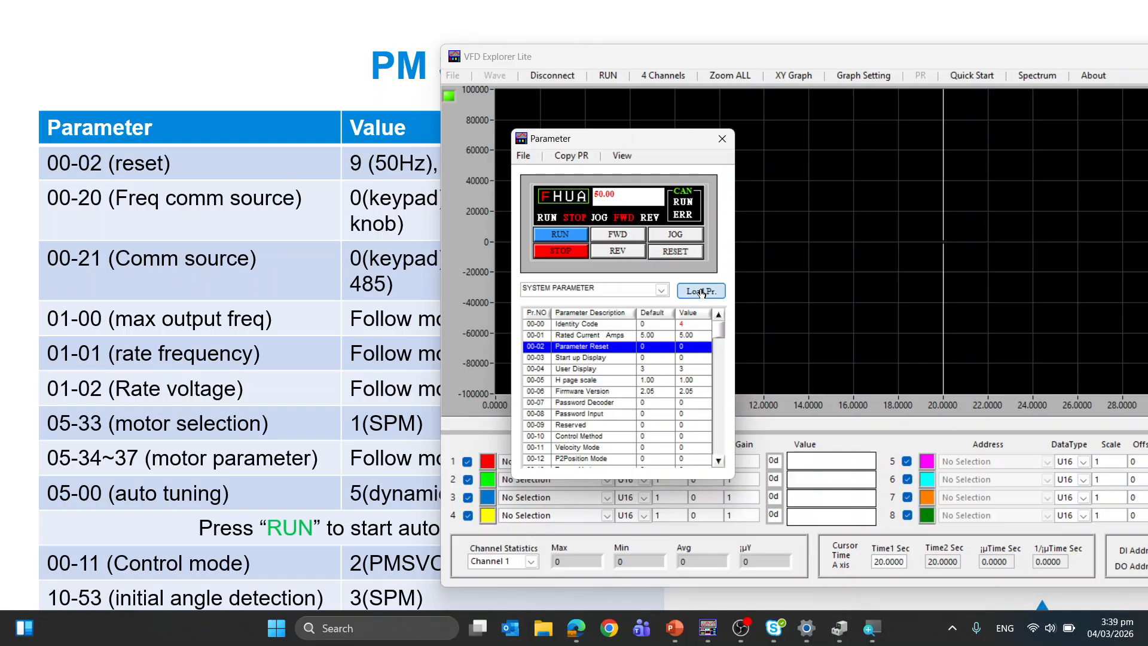
click(701, 291)
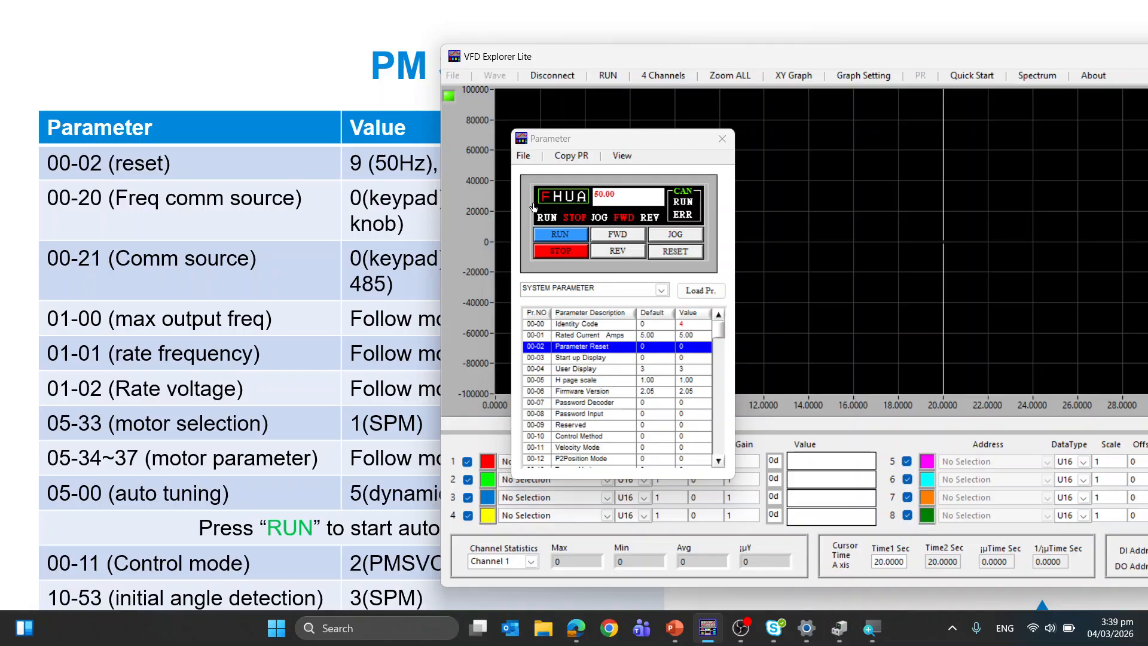
Arrange the windows so the slide's table stays readable and set system parameter 00-20 Source of FREQ to 1.
drag(499, 67, 789, 573)
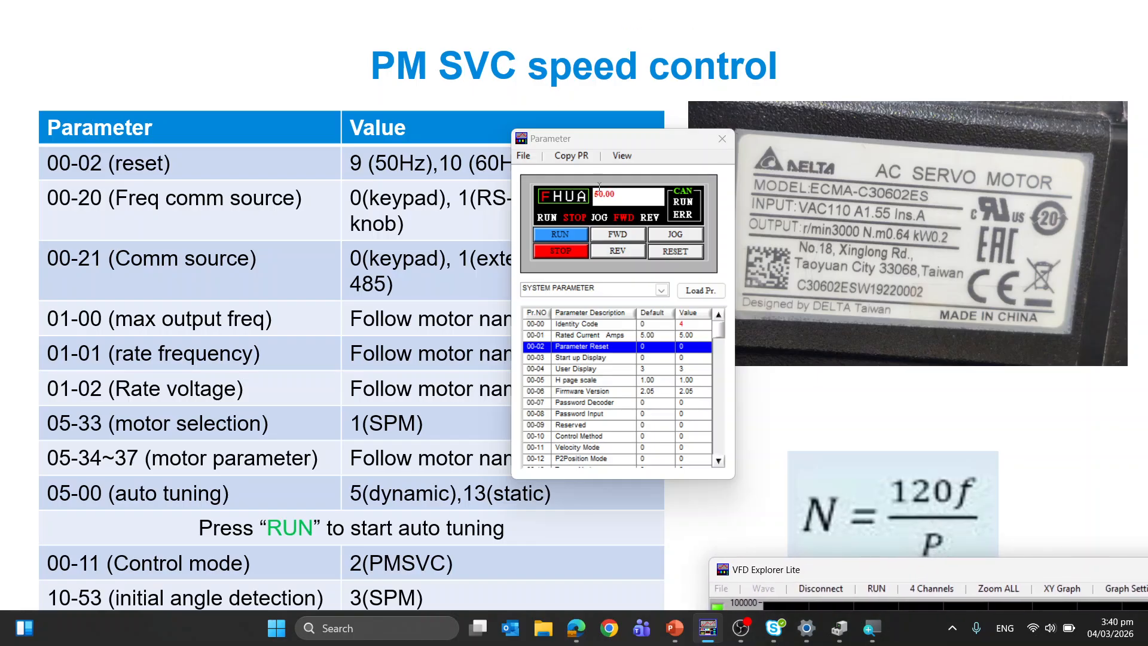
drag(597, 141, 756, 181)
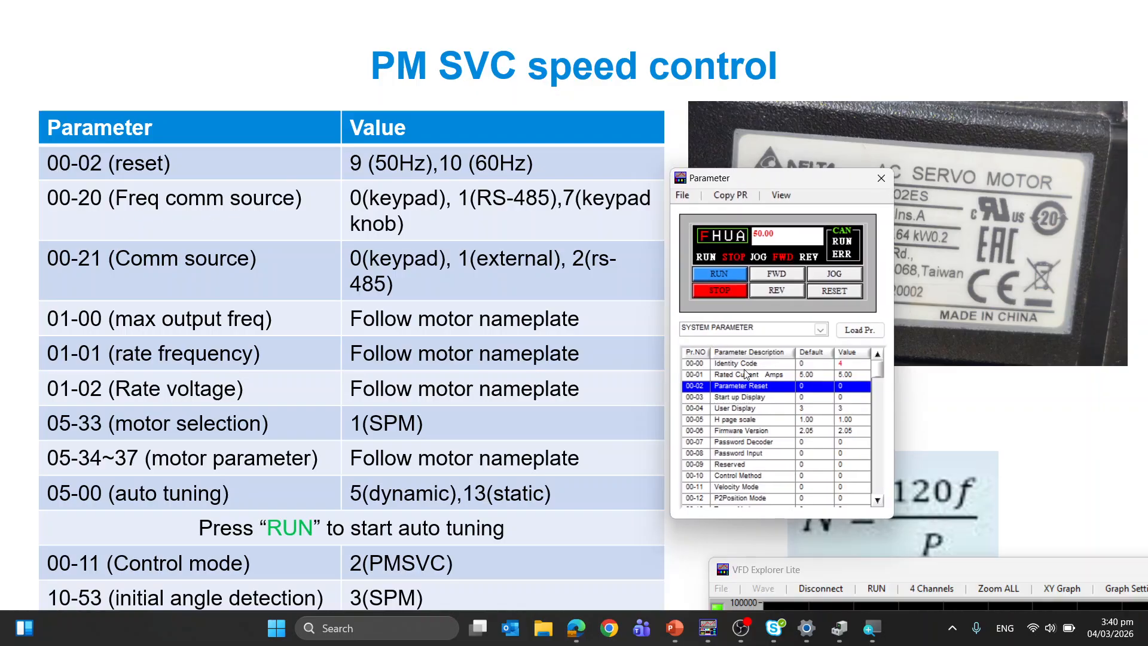
scroll(798, 476, down, 3)
scroll(798, 476, down, 1)
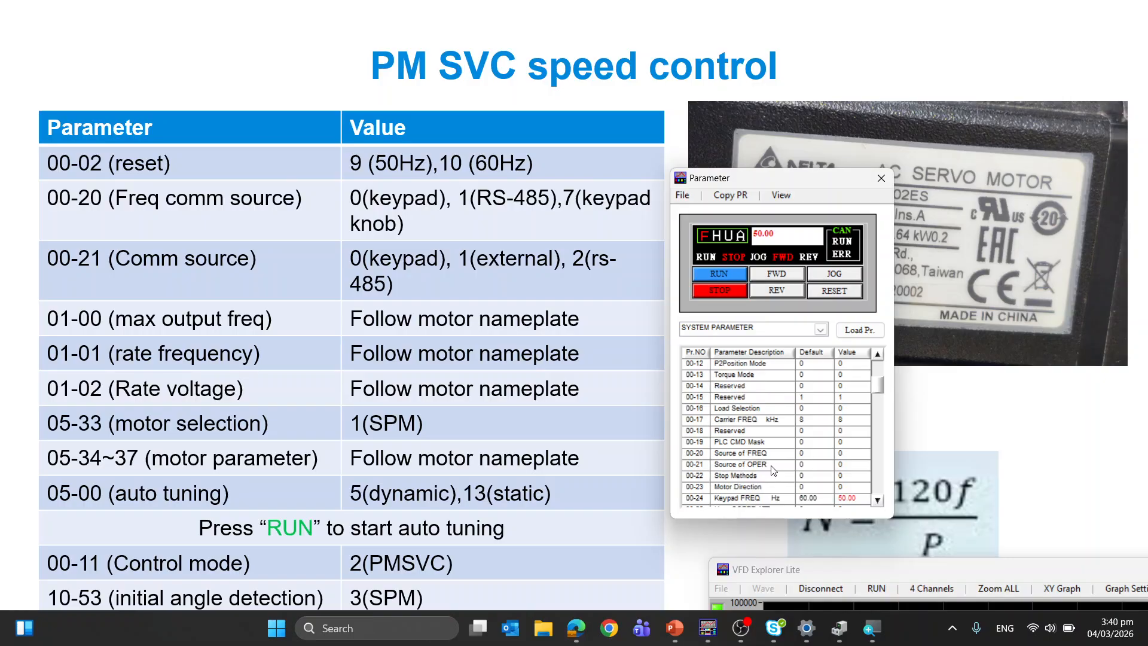
click(776, 454)
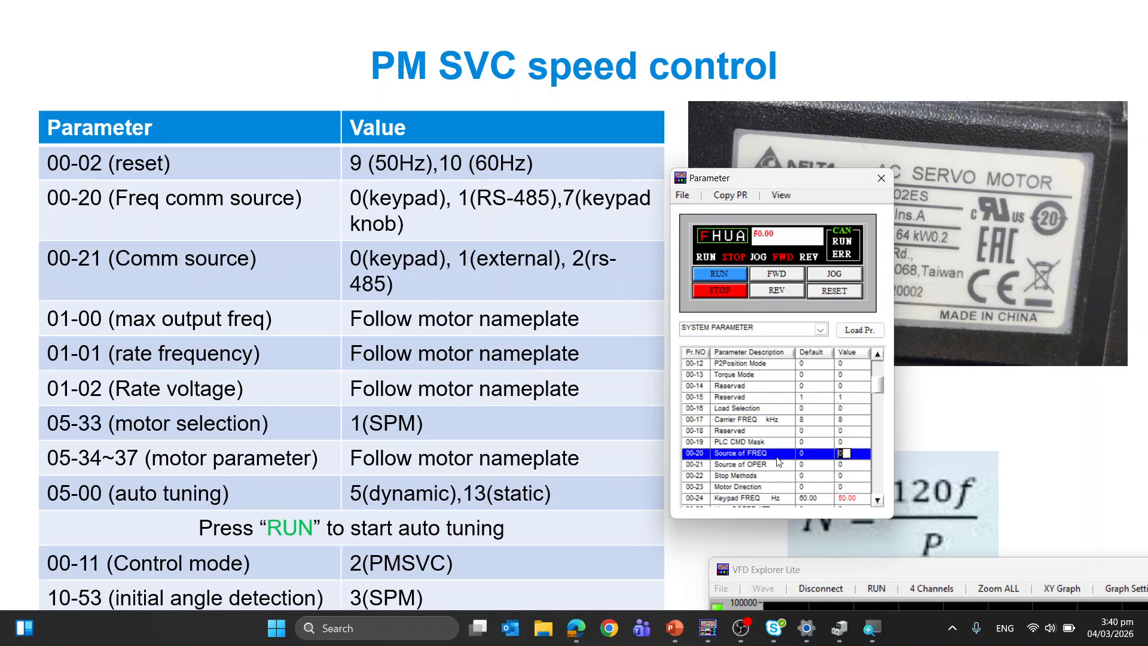
text(1)
key(Return)
Underline the RS-485 options for parameters 00-20 and 00-21 in the slide's table.
click(467, 210)
drag(457, 220, 554, 217)
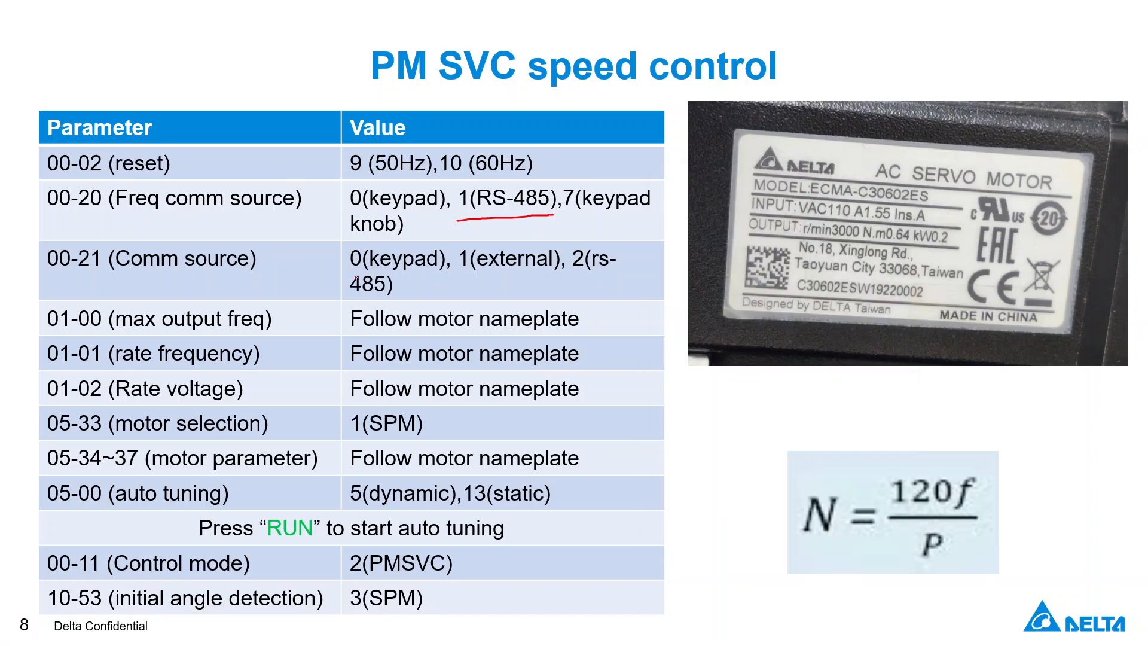
drag(576, 269, 616, 268)
drag(354, 295, 412, 290)
Return to the parameter window and set system parameter 00-21 Source of OPER to 2.
key(alt+Tab)
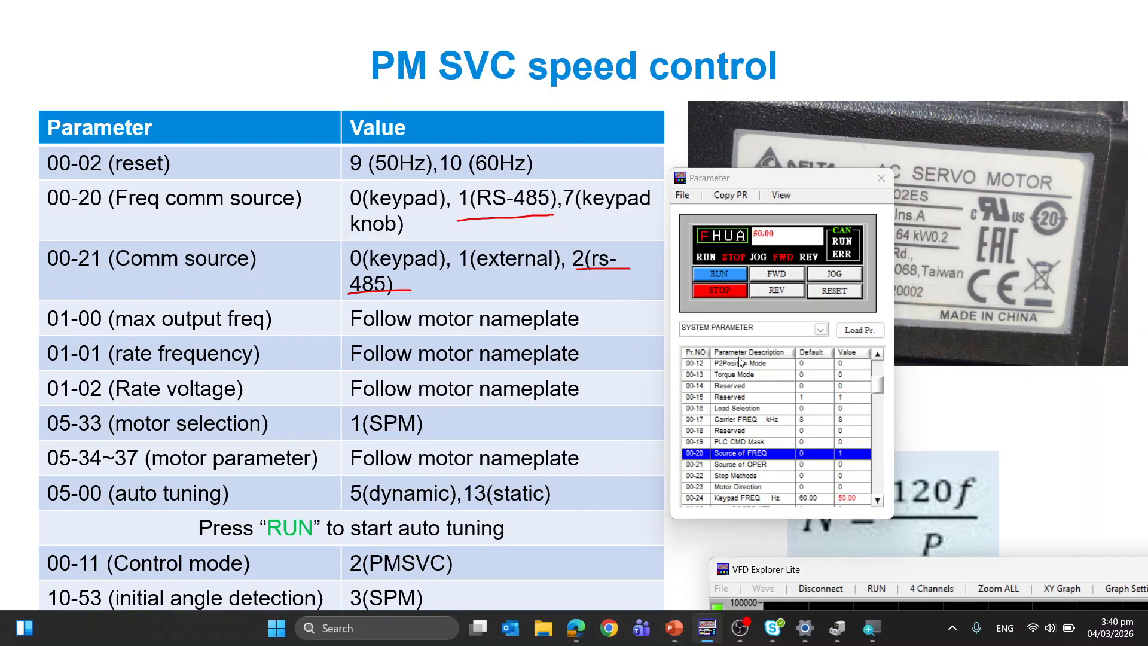
click(859, 469)
text(2)
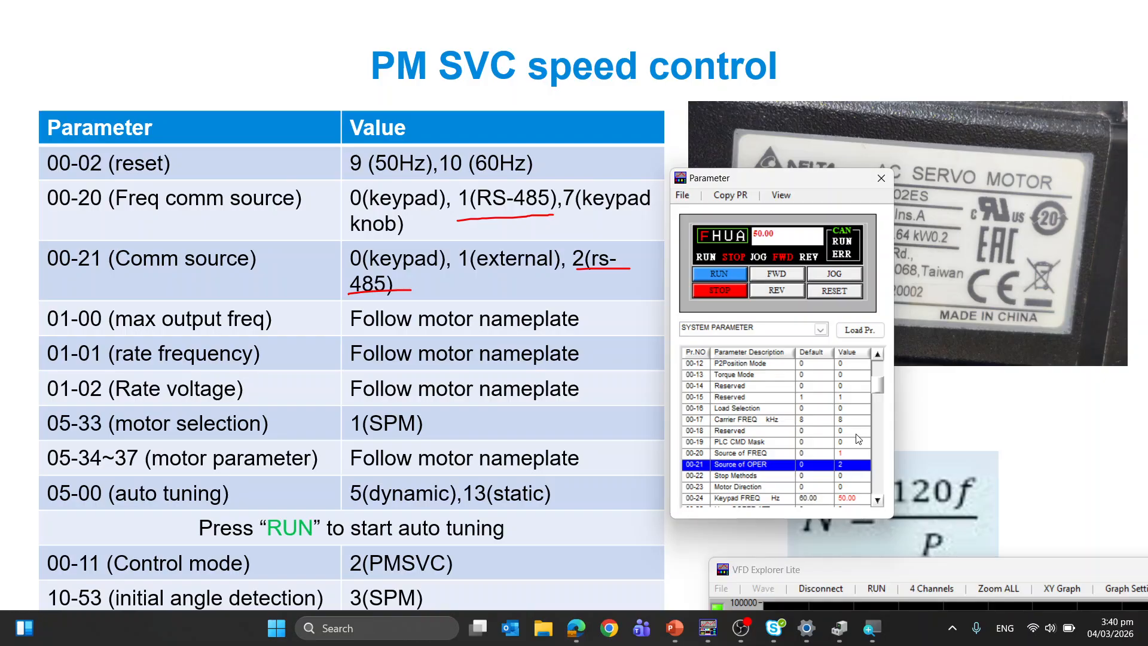
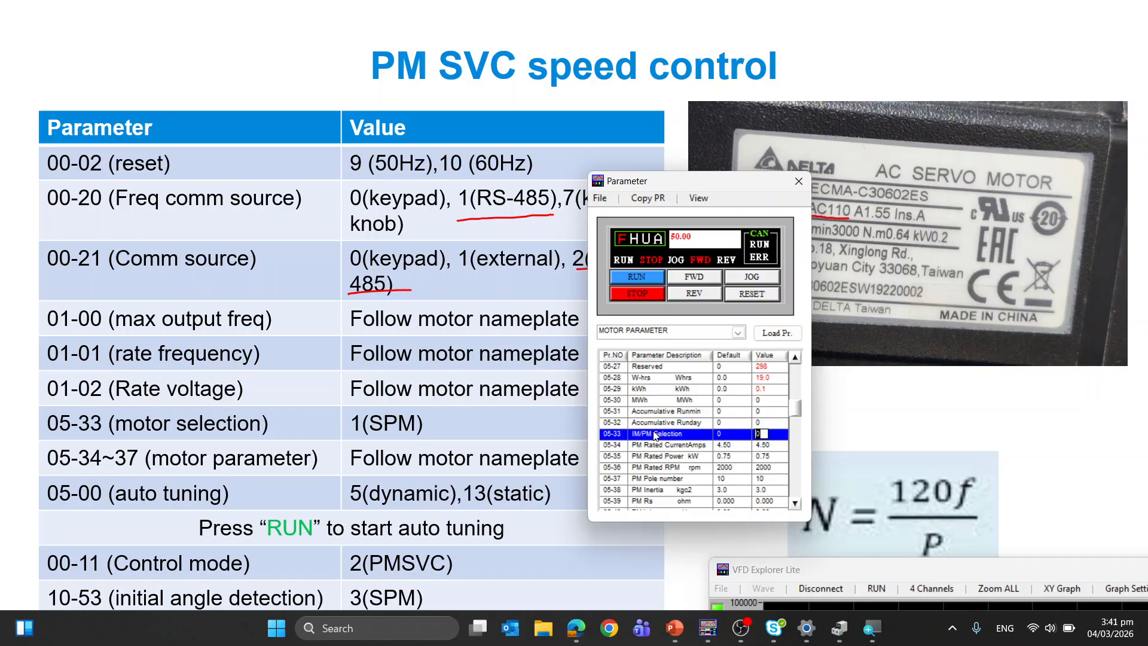
Set motor parameter 05-33 IM/PM Selection to 1 and move the parameter window clear of the motor nameplate.
key(Return)
click(672, 445)
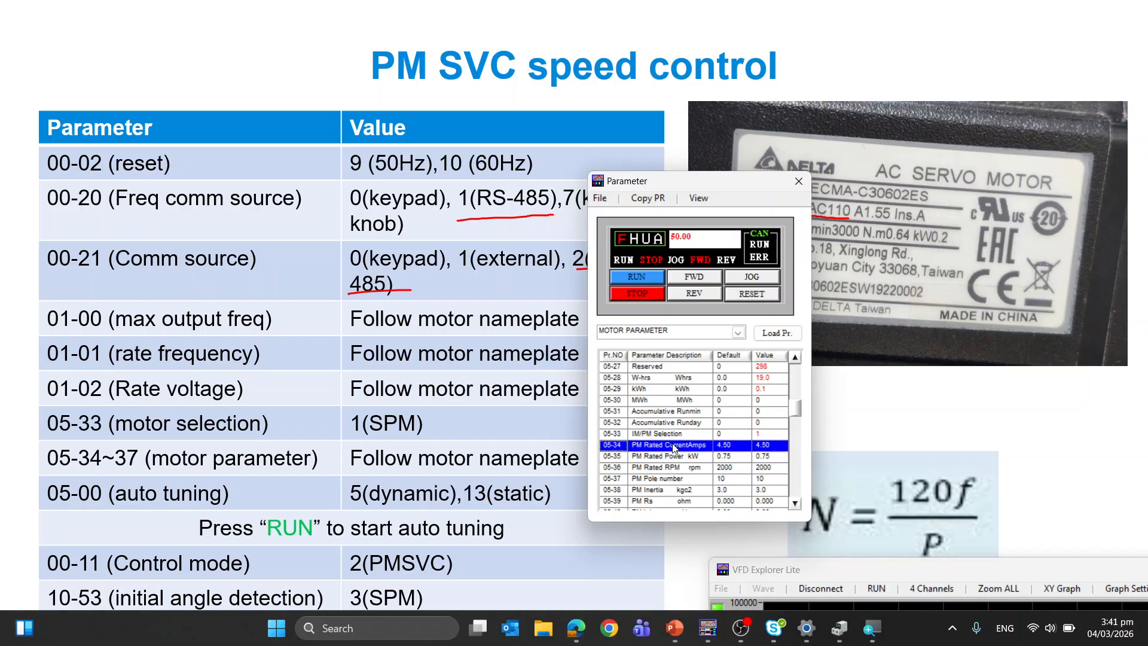
drag(708, 181, 632, 152)
scroll(604, 385, down, 1)
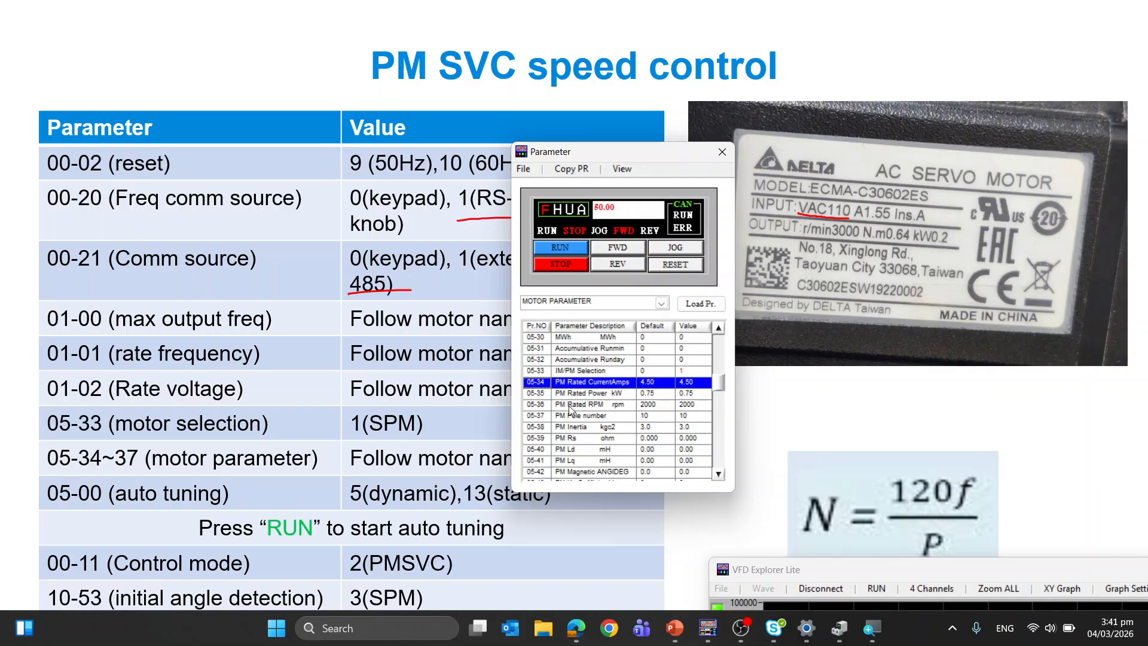
Underline the nameplate's rated current, speed and power on the slide, and set 05-34 PM Rated Current to 1.55 A.
double_click(683, 383)
click(811, 284)
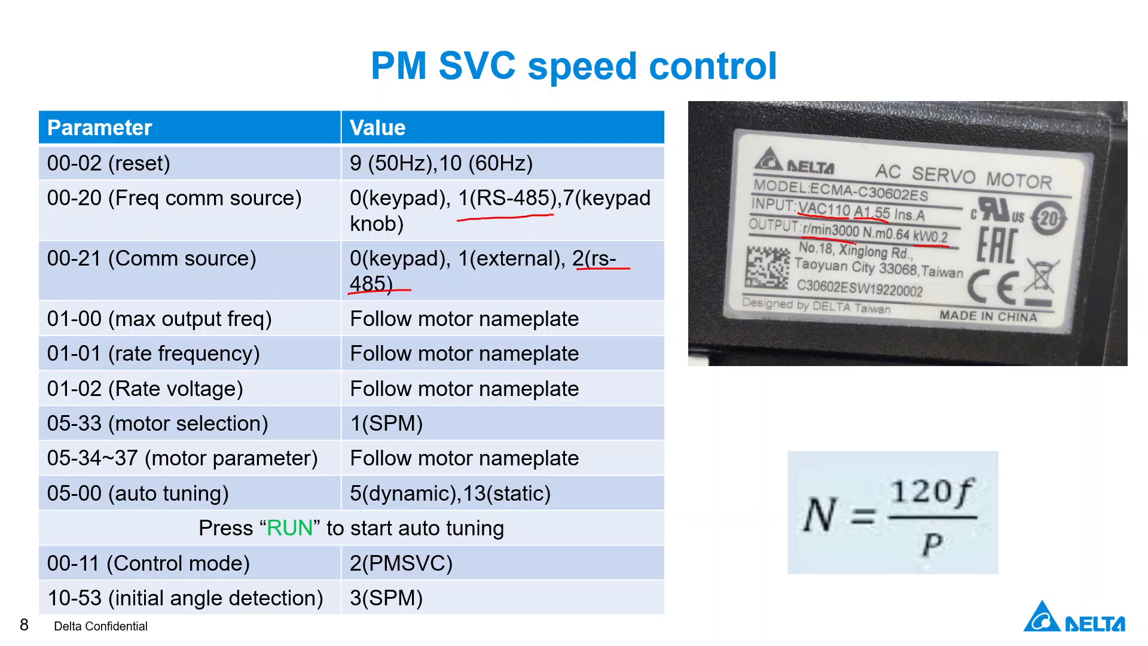
key(alt+Tab)
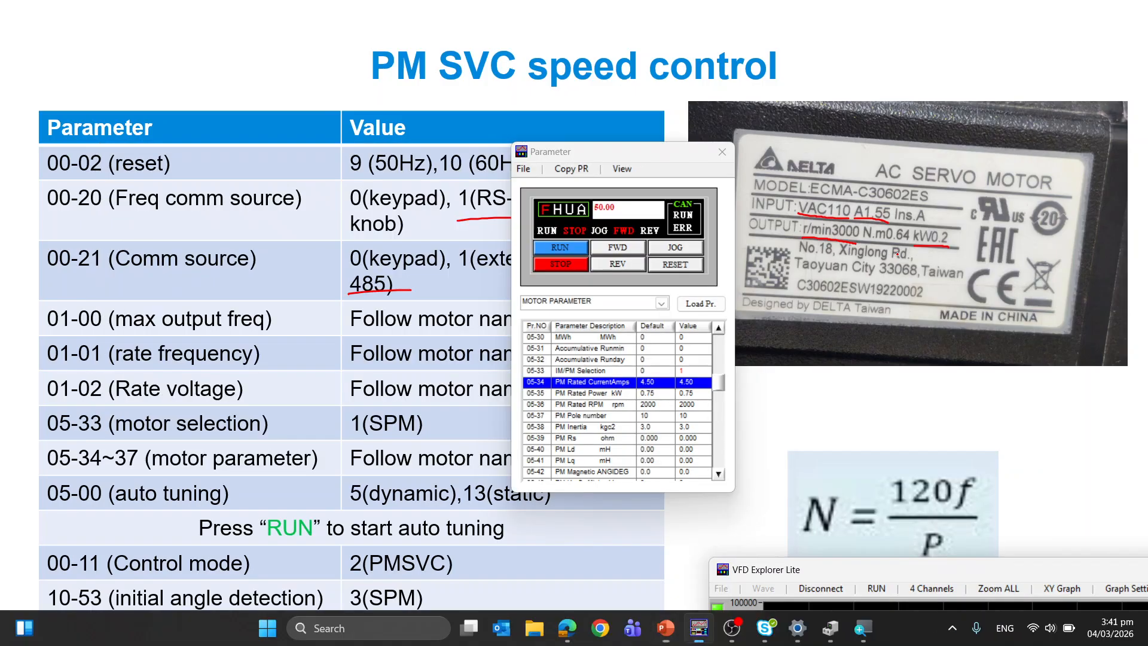
double_click(691, 382)
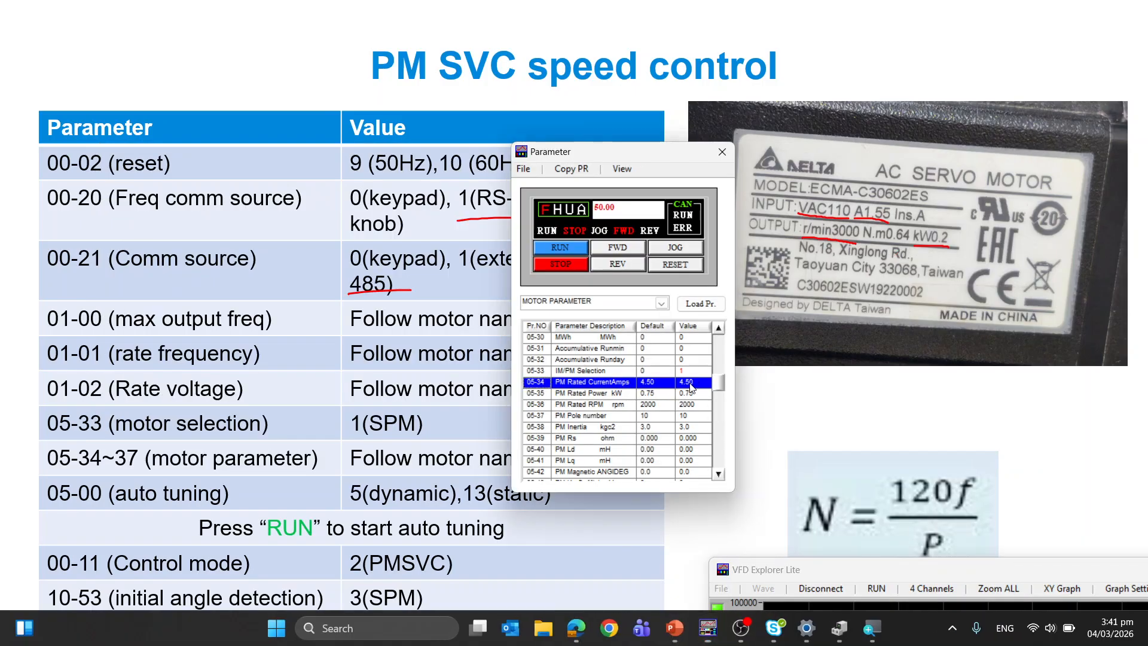
text(1.55)
key(Return)
Set motor parameters 05-35 PM Rated Power to 0.2 kW and 05-36 PM Rated RPM to 3000 rpm.
double_click(694, 394)
text(0.2)
key(Return)
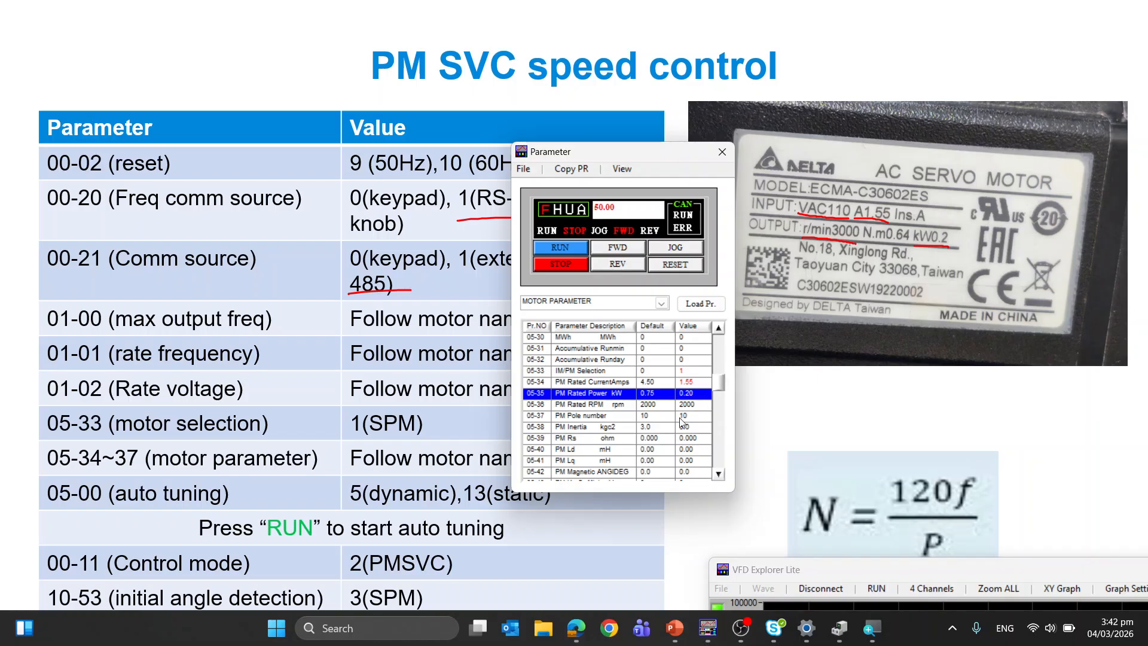
double_click(689, 405)
text(3000)
key(Return)
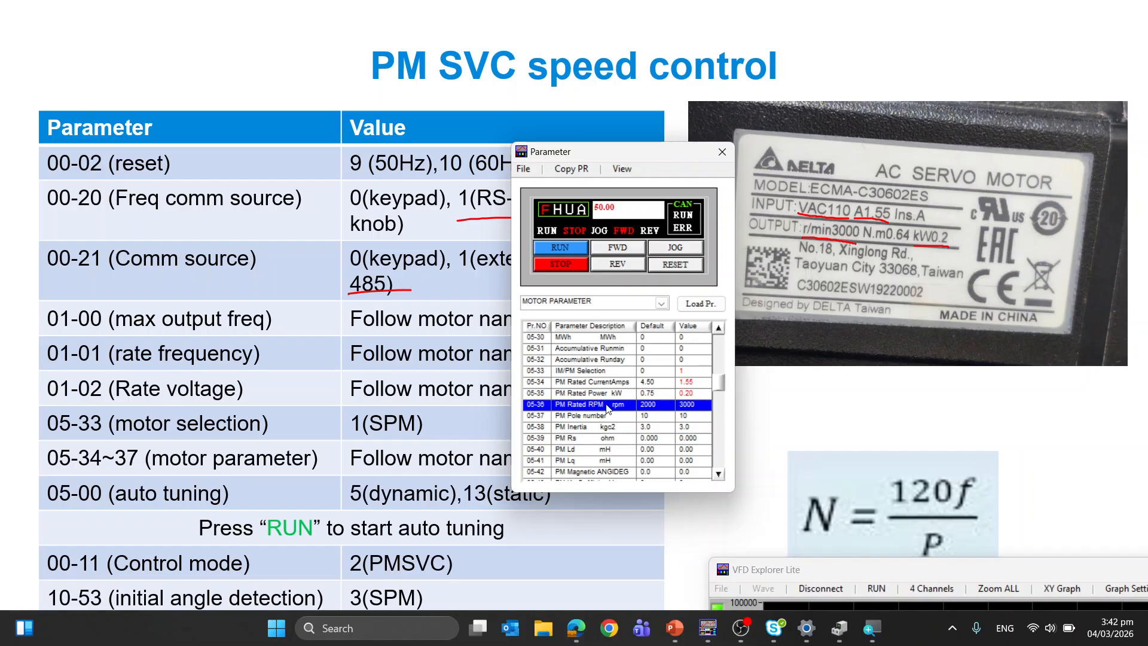
Move the parameter window up off the auto-tuning row of the slide and set 05-00 Auto-Tuning SEL to 5.
drag(623, 160, 629, 105)
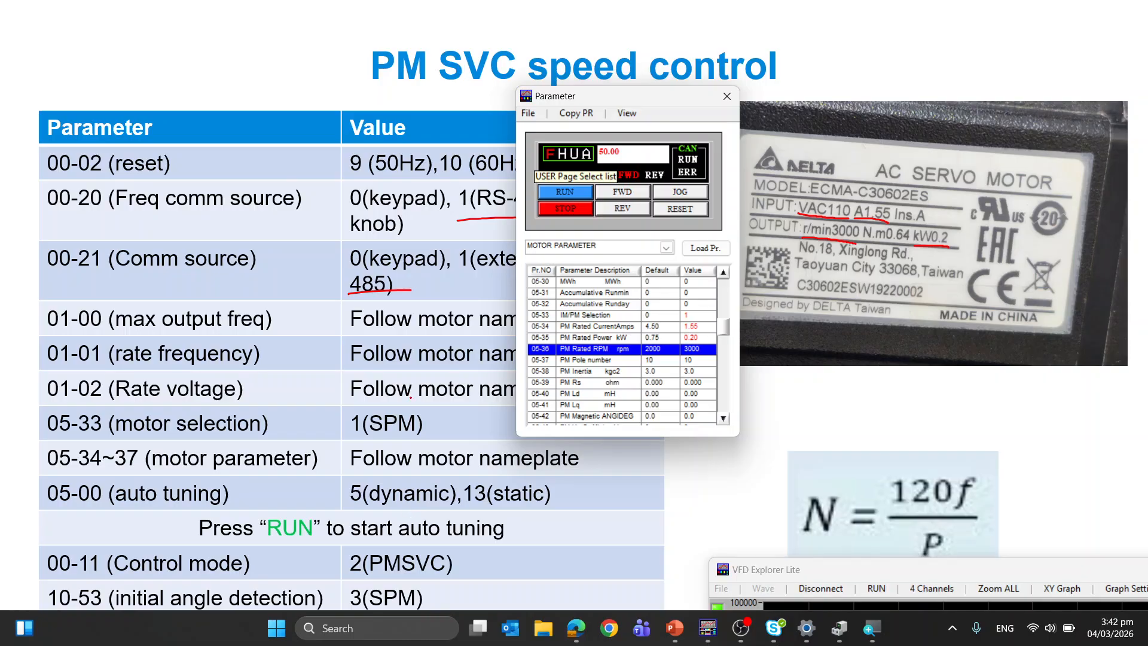
drag(727, 328, 737, 260)
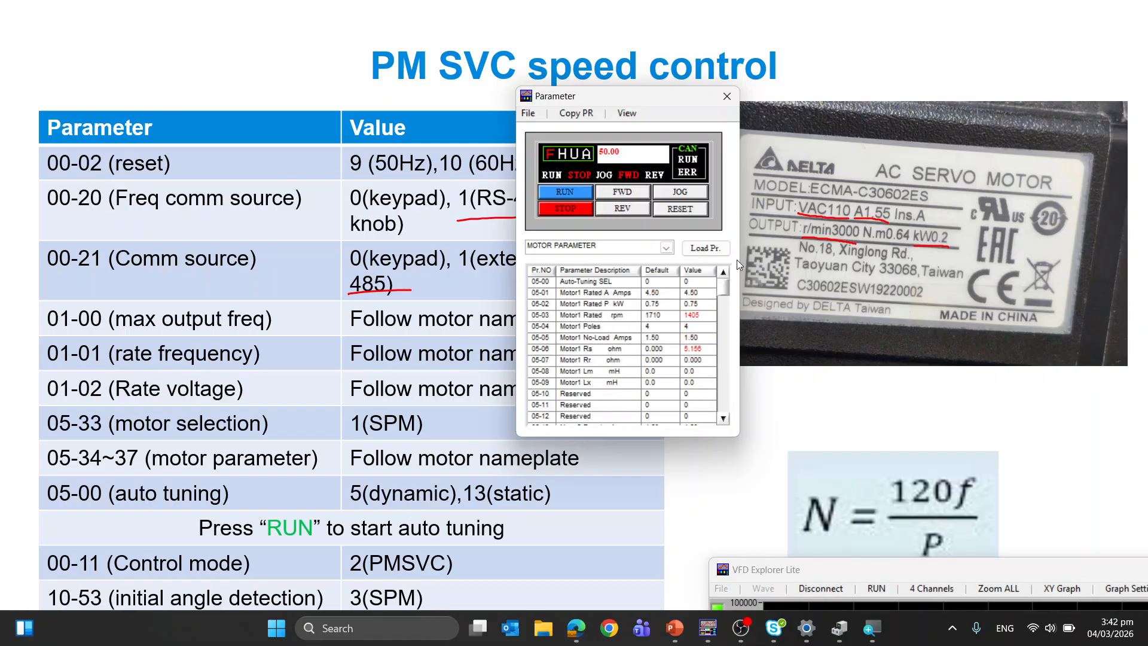
click(706, 284)
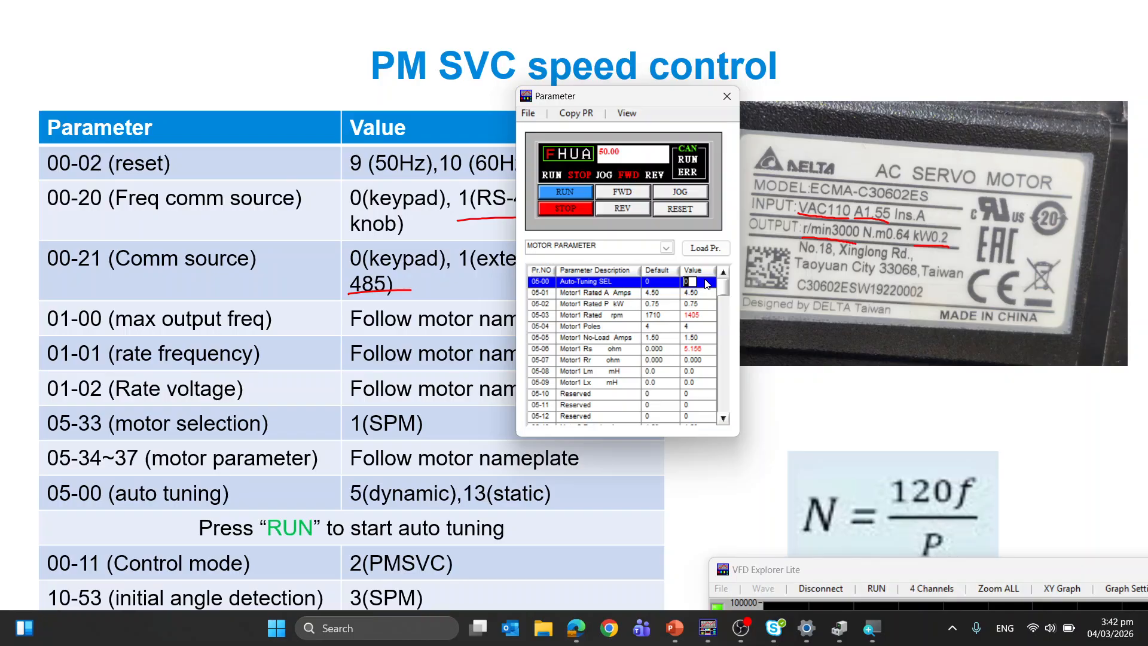
key(Return)
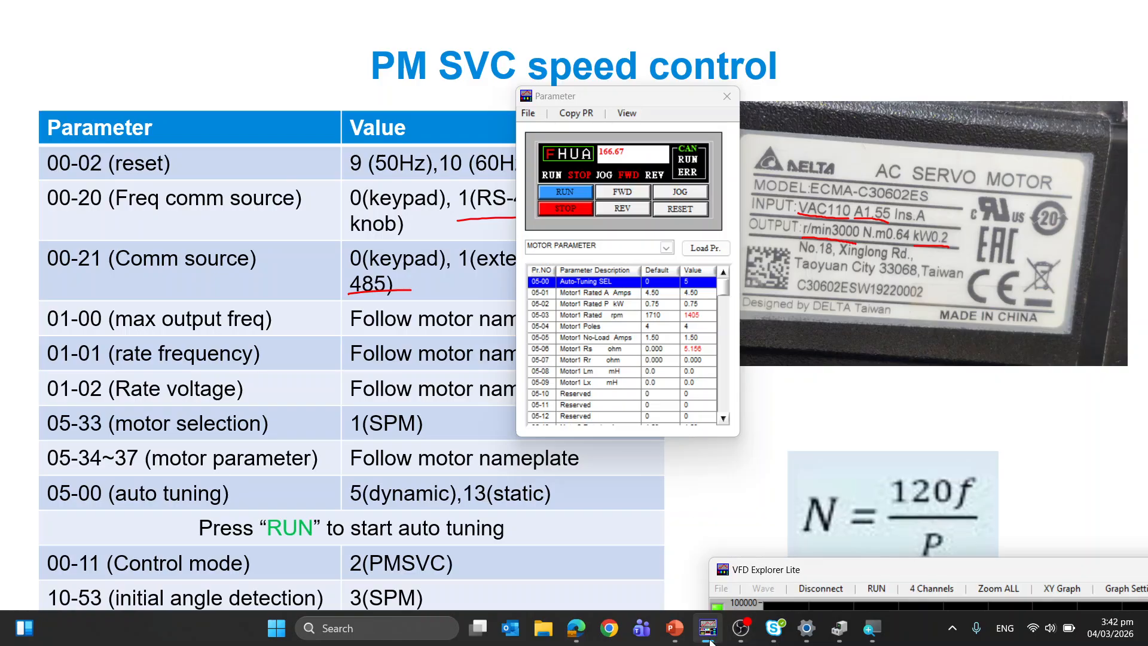
Bring the main graph window fully into view and assign Output frequency (Hz) to channel 1.
drag(800, 571, 185, 42)
click(261, 446)
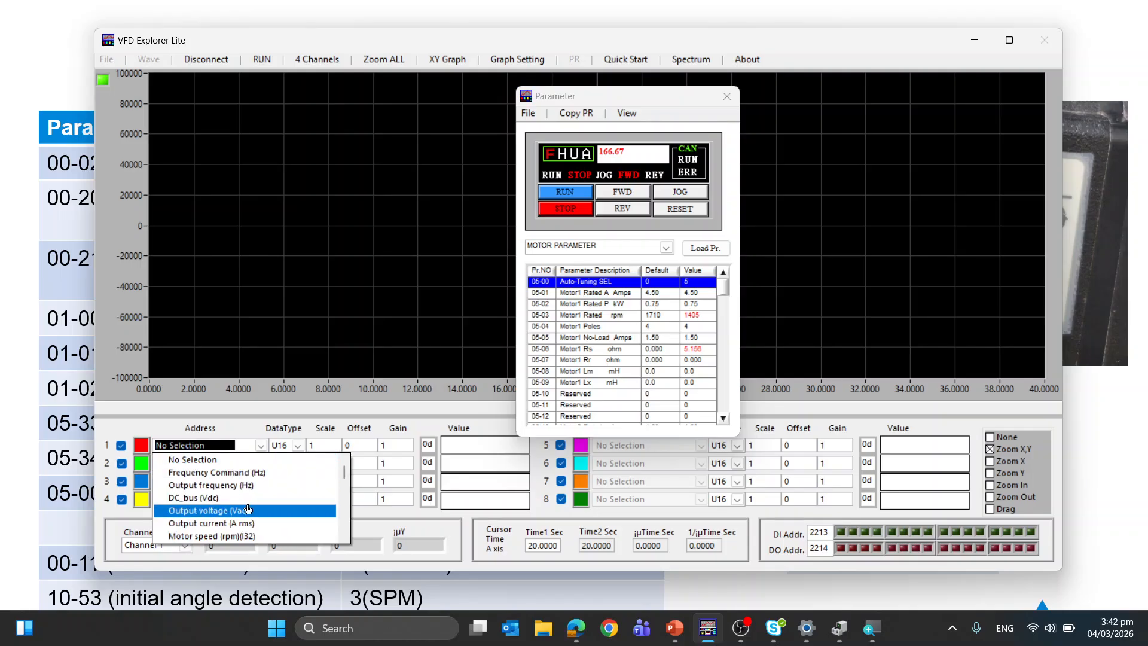
click(248, 484)
Assign Phase Current A to monitoring channel 2.
click(262, 464)
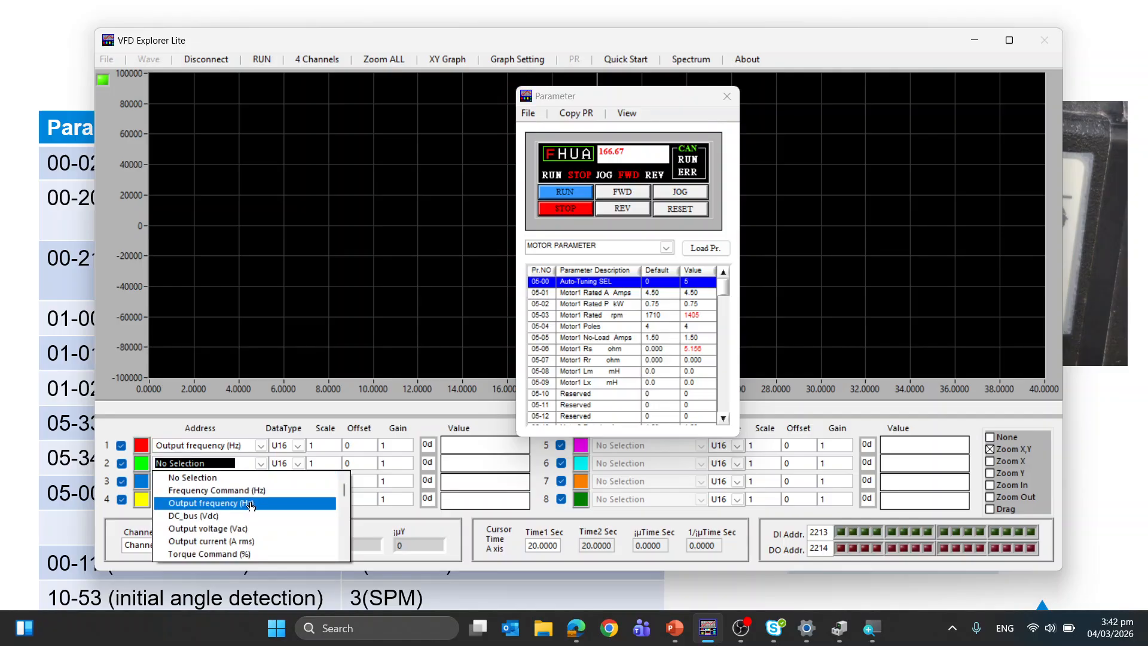
key(Down)
key(Down)
key(Down)
key(Down)
key(Down)
key(Down)
key(Down)
key(Down)
key(Down)
key(Down)
key(Down)
key(Down)
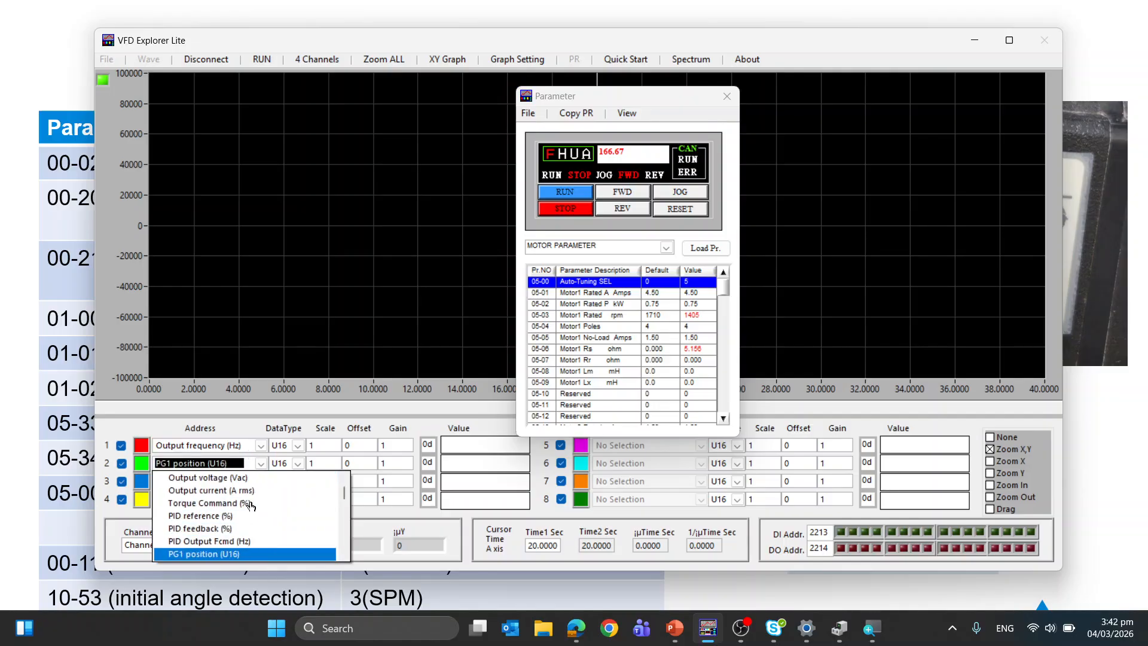
key(Down)
key(Down)
key(Down)
key(Down)
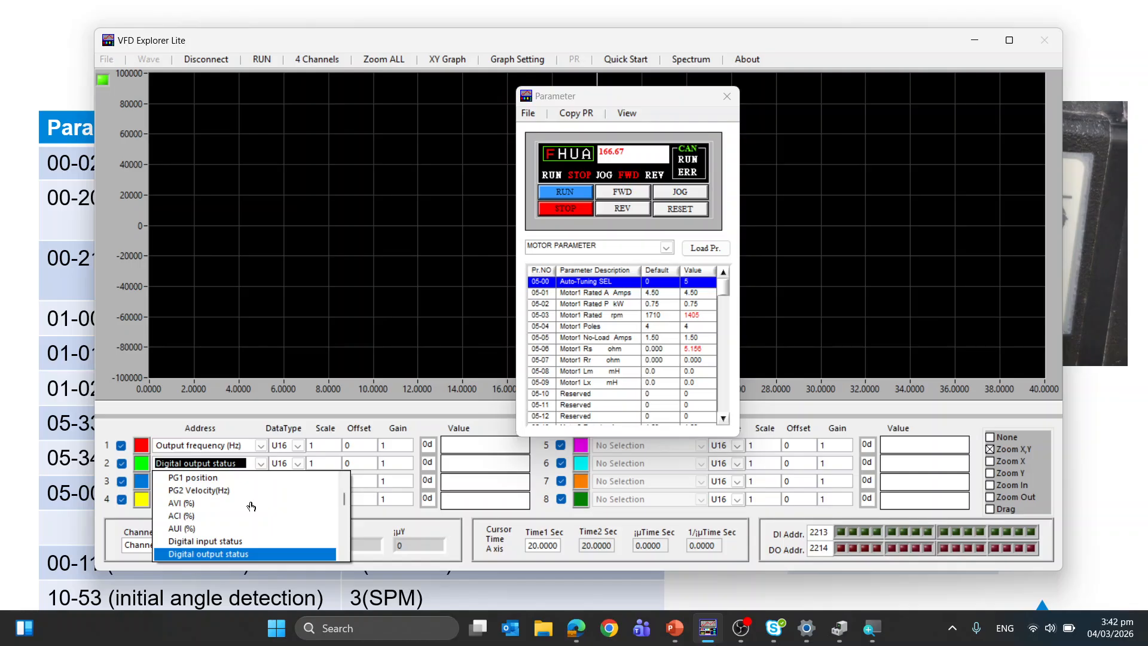
key(Down)
key(Down)
key(Up)
key(Return)
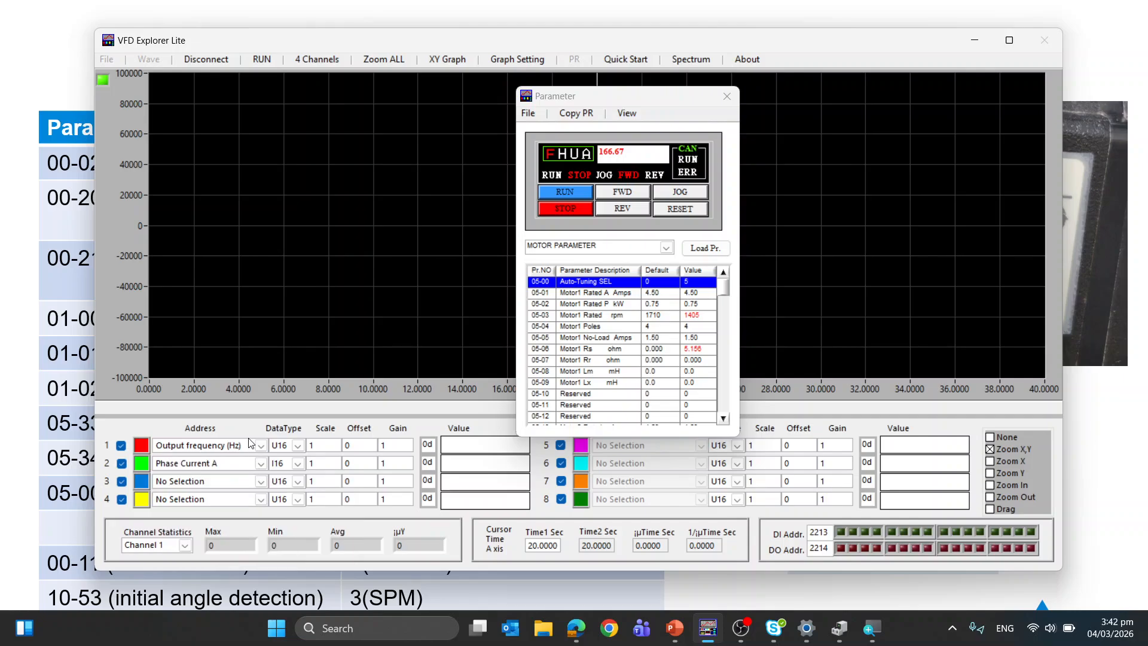
Assign Phase Current B to monitoring channel 3.
click(261, 481)
key(Down)
key(Down)
key(Down)
key(Down)
key(Down)
key(Down)
key(Down)
key(Down)
key(Down)
key(Down)
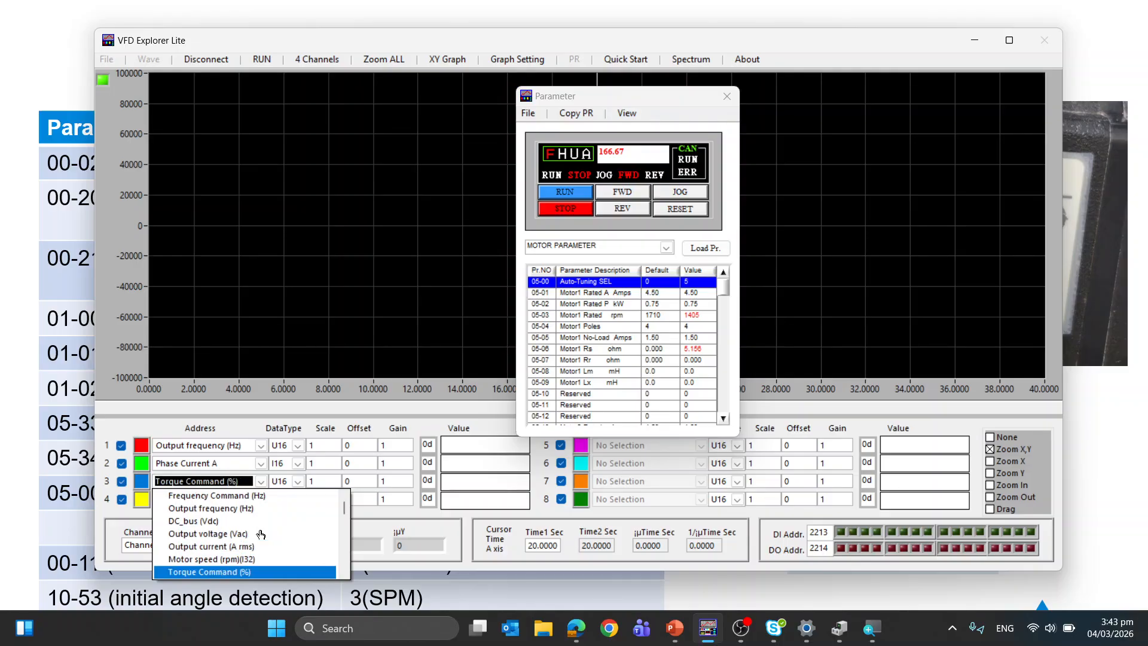
key(Down)
key(Down)
key(Down)
key(Down)
key(Down)
key(Down)
key(Down)
key(Down)
key(Down)
key(Down)
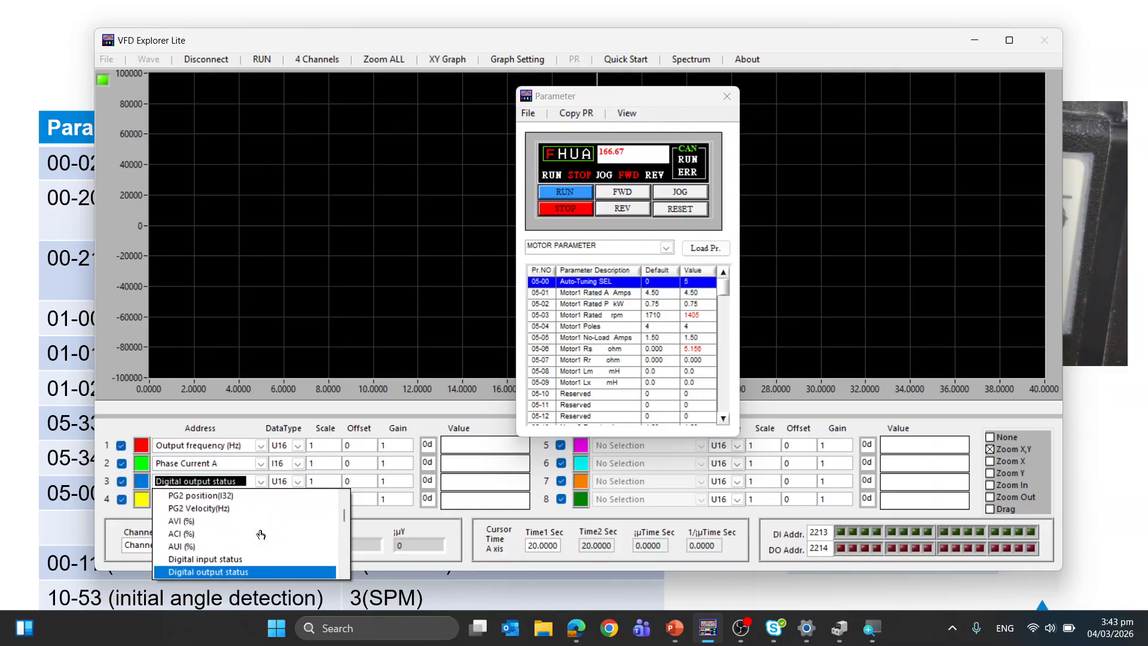
key(Return)
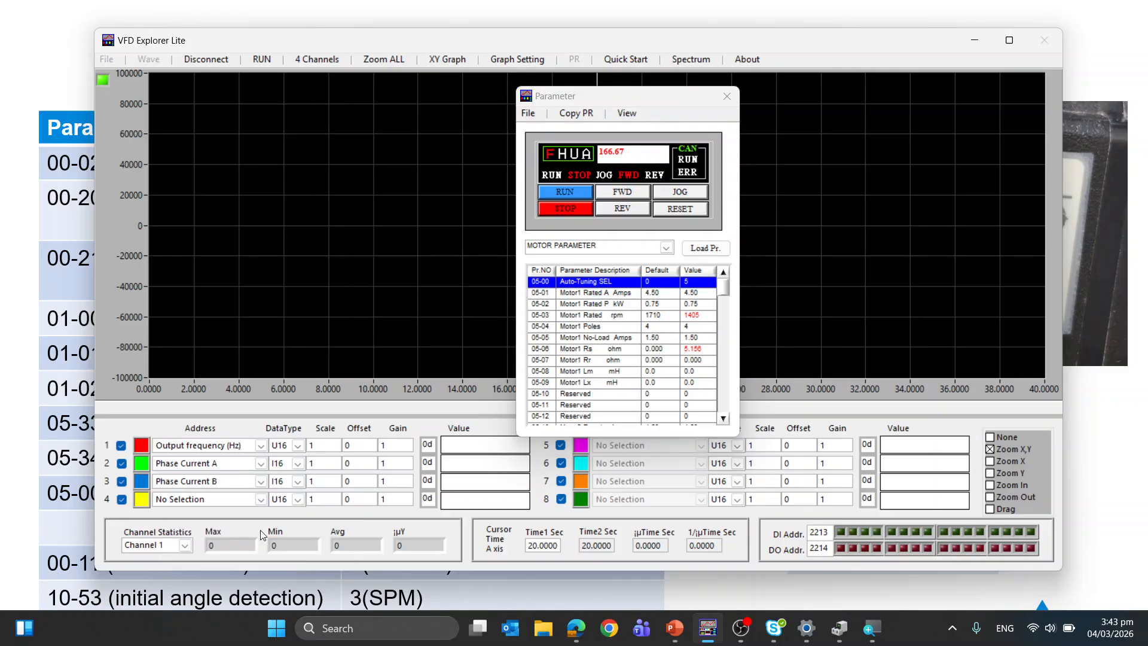
Assign Phase Current C to monitoring channel 4.
click(261, 500)
key(Down)
key(Down)
key(Down)
key(Down)
key(Down)
key(Down)
key(Down)
key(Down)
key(Down)
key(Down)
key(Down)
key(Down)
key(Down)
key(Down)
key(Down)
key(Down)
key(Down)
key(Down)
key(Down)
key(Down)
key(Down)
key(Down)
key(Down)
key(Down)
key(Down)
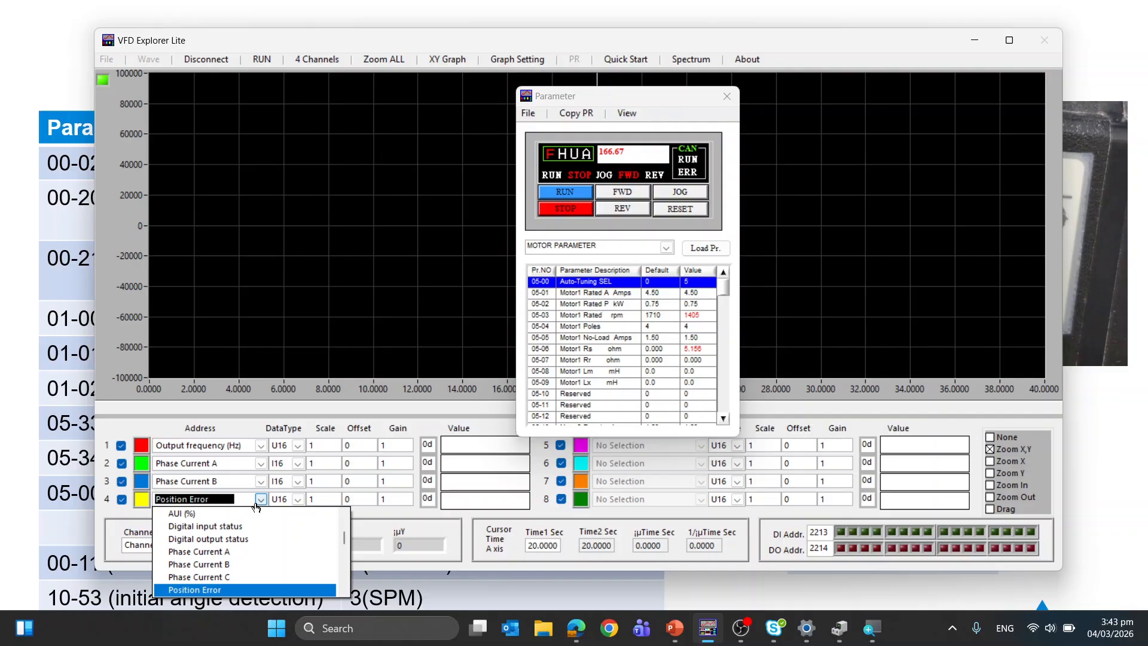
key(Up)
key(Return)
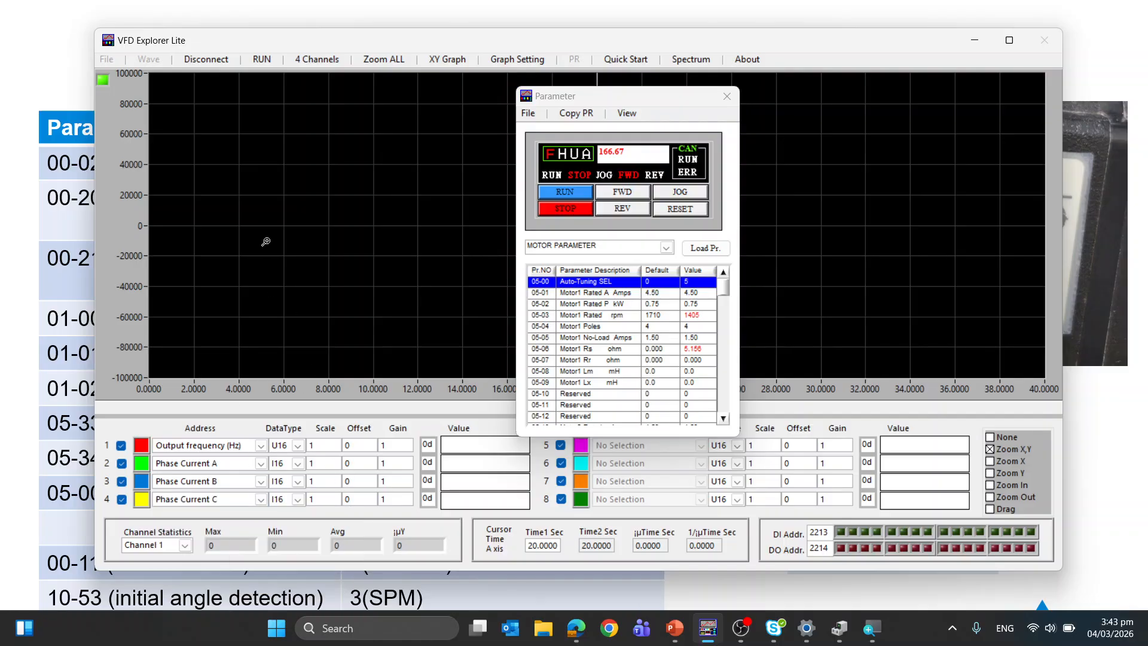
Start recording the four channels and fit all traces in the graph.
click(261, 59)
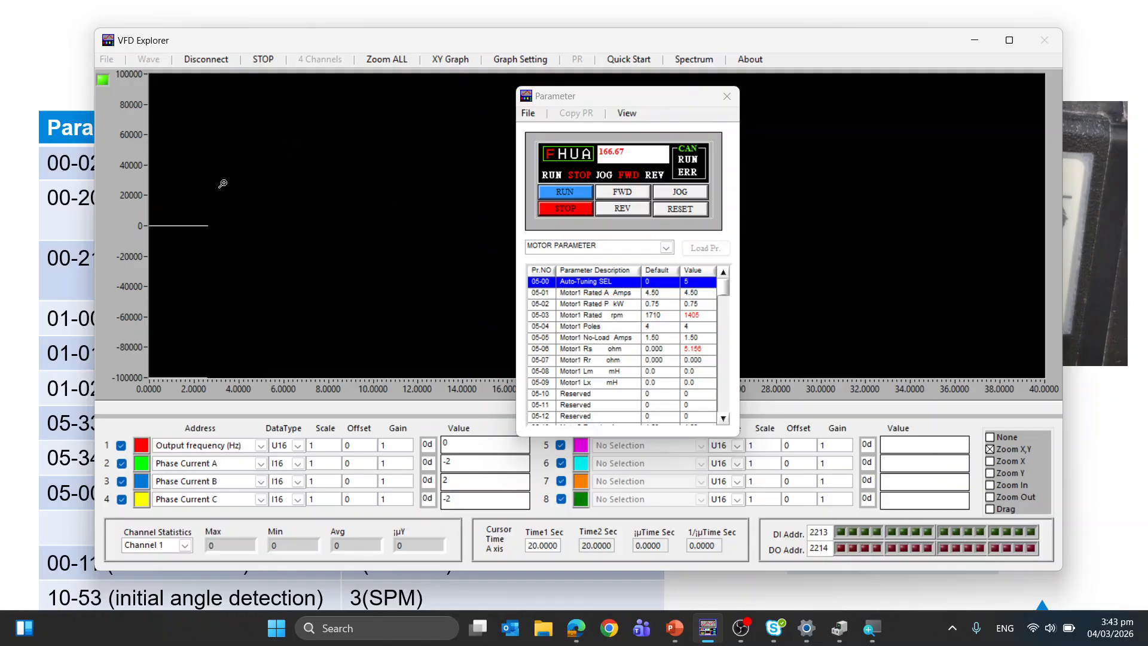
drag(215, 162, 363, 277)
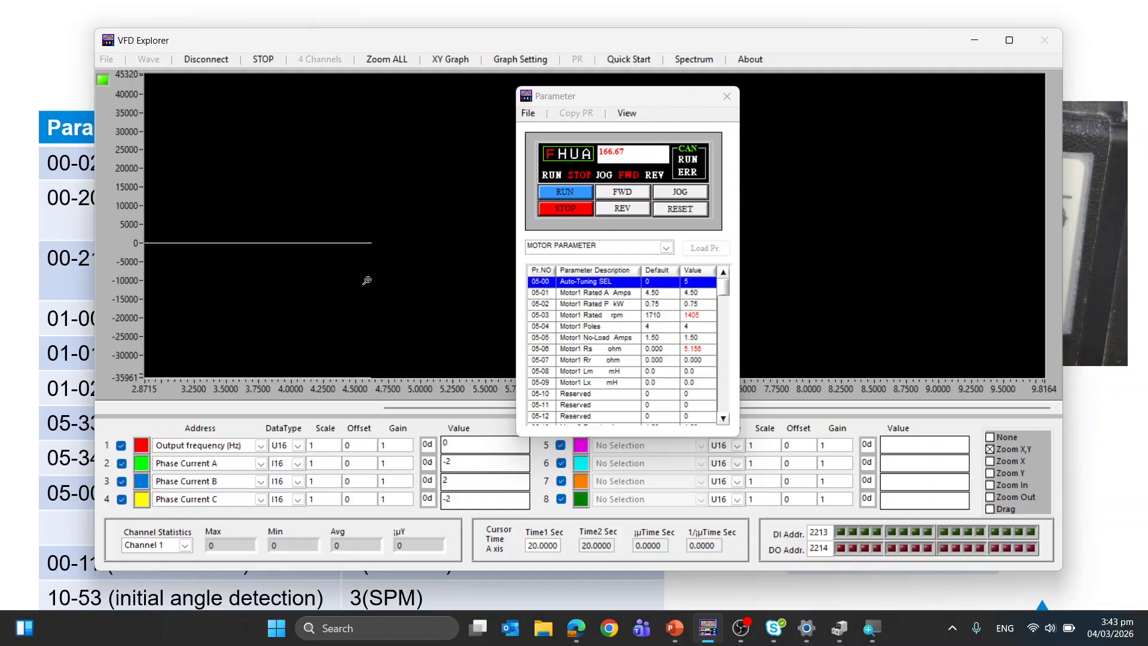
click(394, 62)
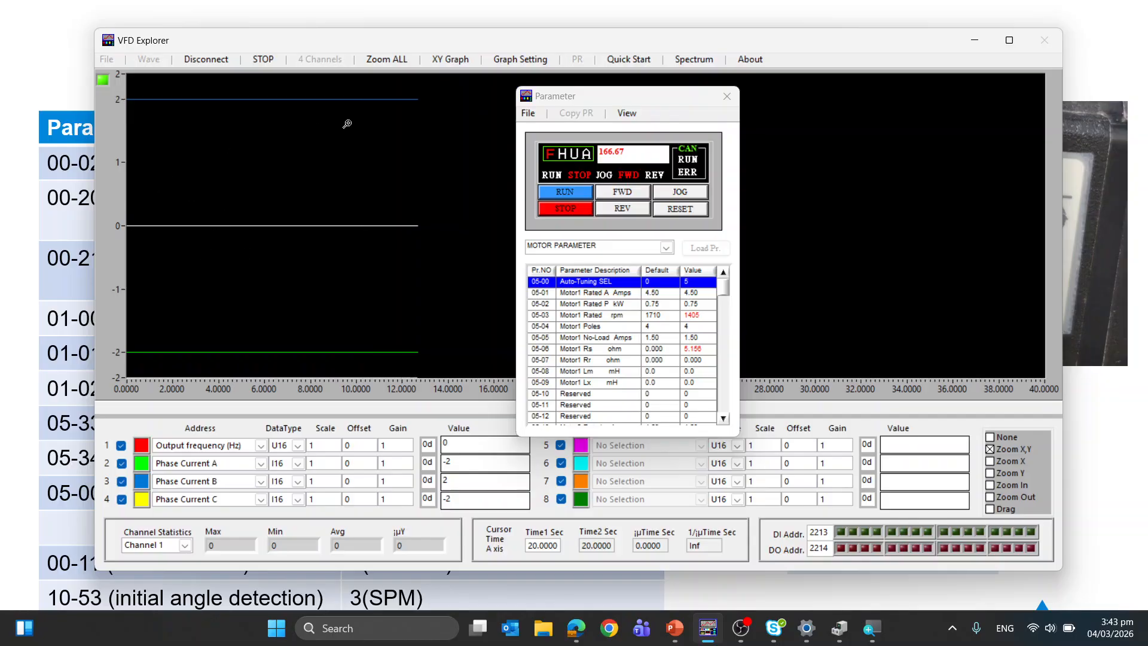
click(404, 63)
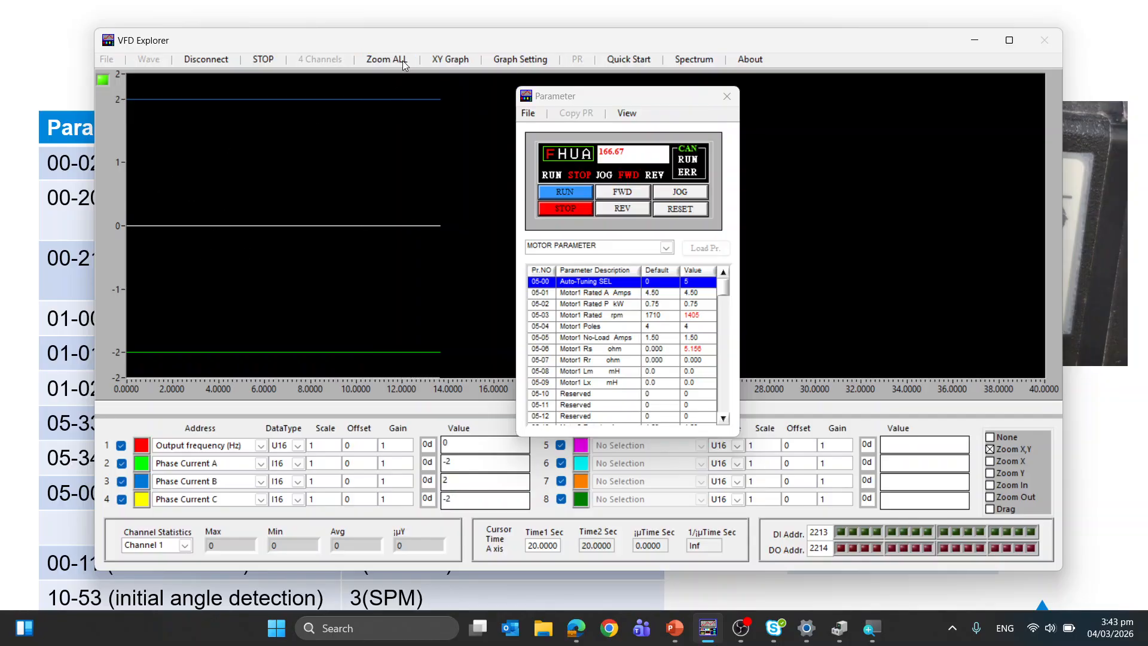
Run the drive to start motor auto tuning, moving the parameter window off the graph and refitting the traces as tuning proceeds.
click(578, 196)
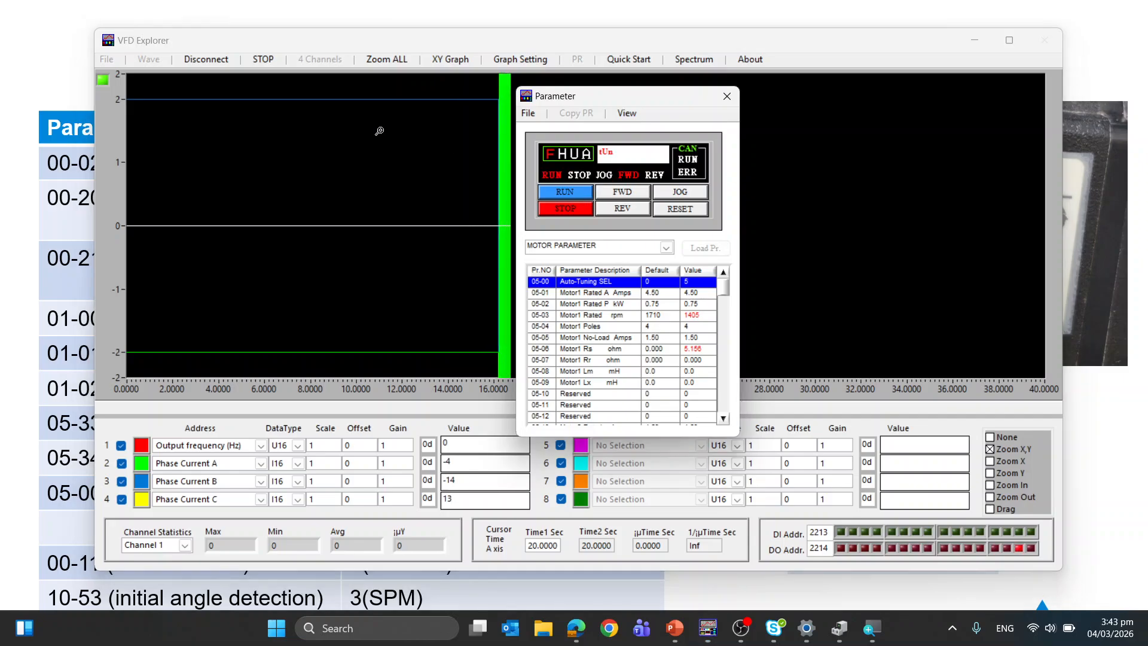
click(383, 63)
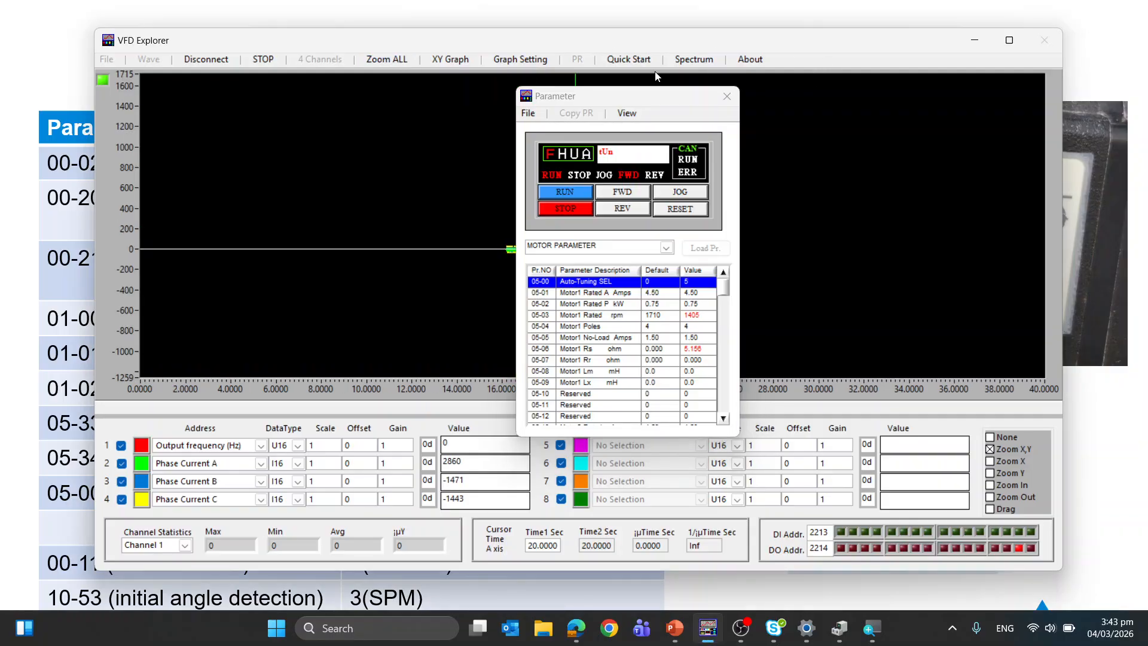
drag(646, 94, 859, 393)
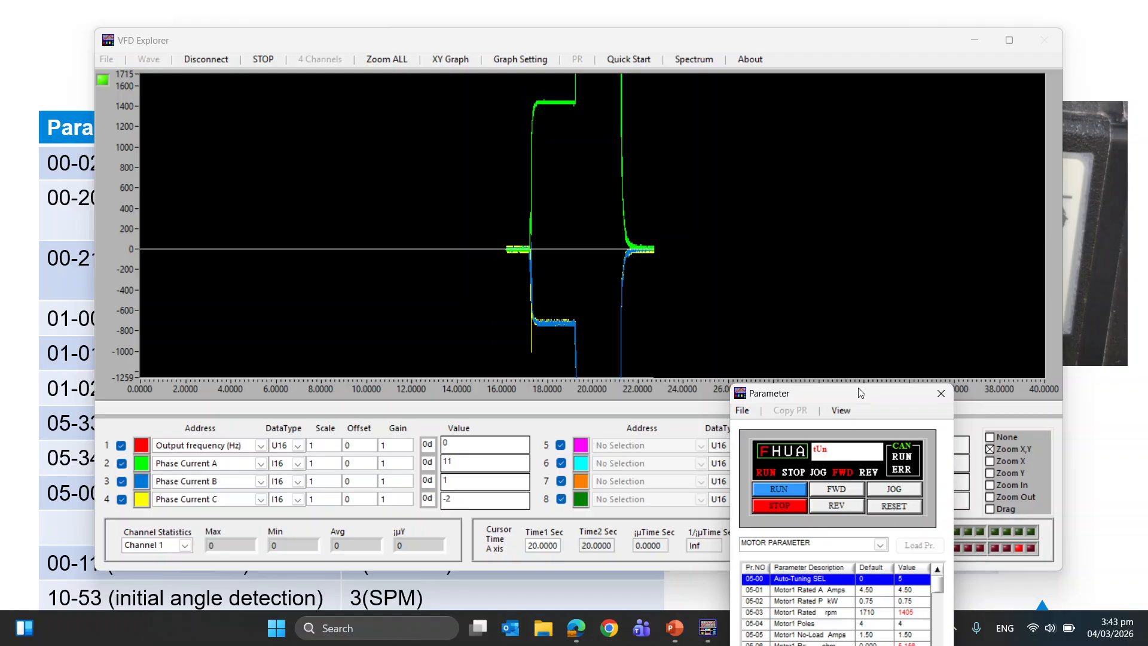
click(401, 61)
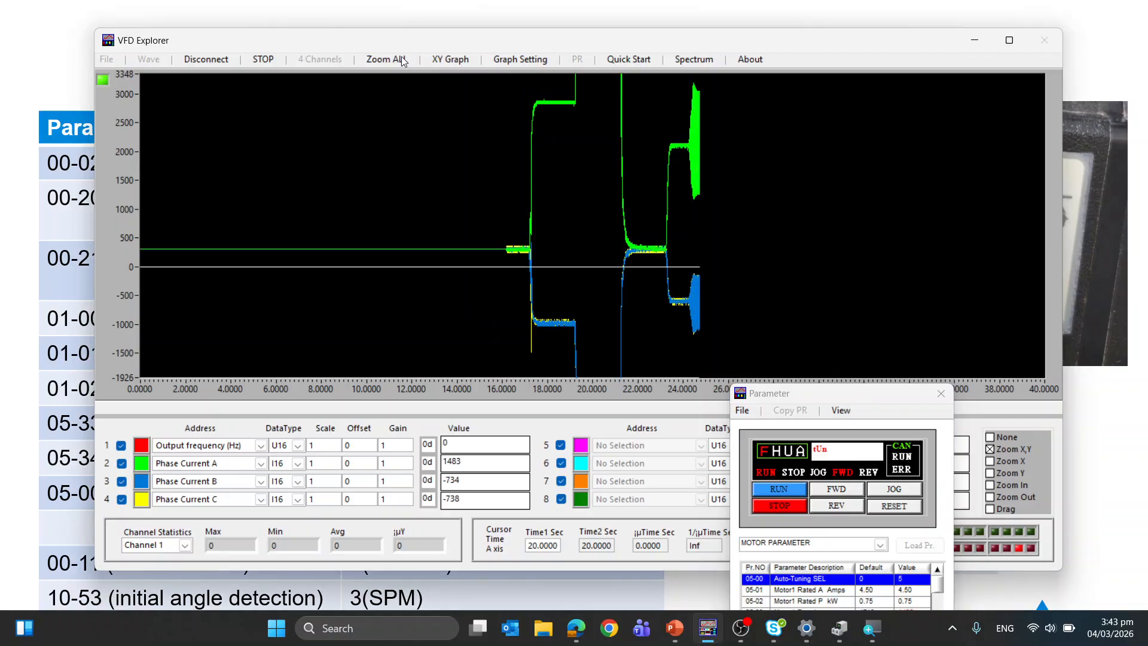
click(401, 61)
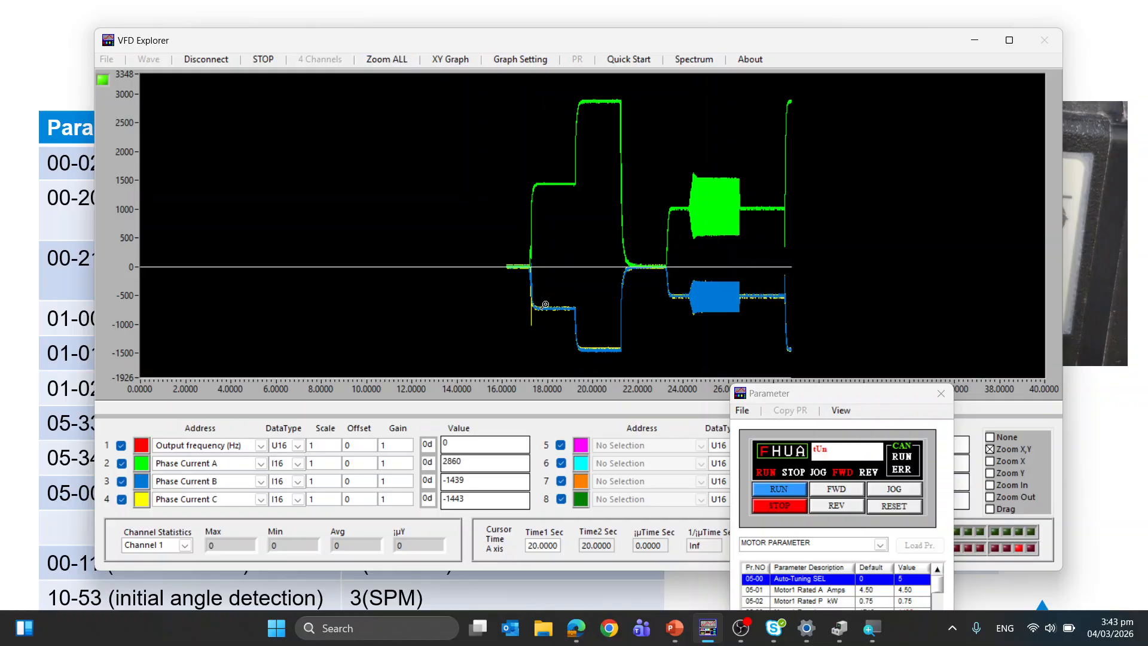
click(389, 61)
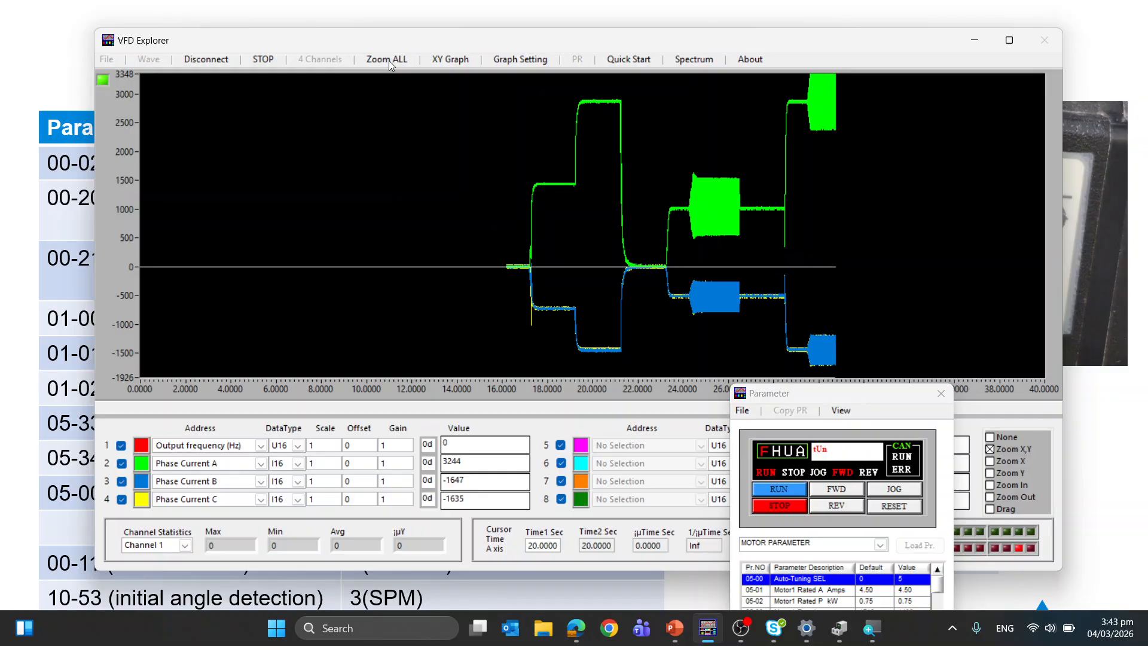
click(389, 62)
click(388, 63)
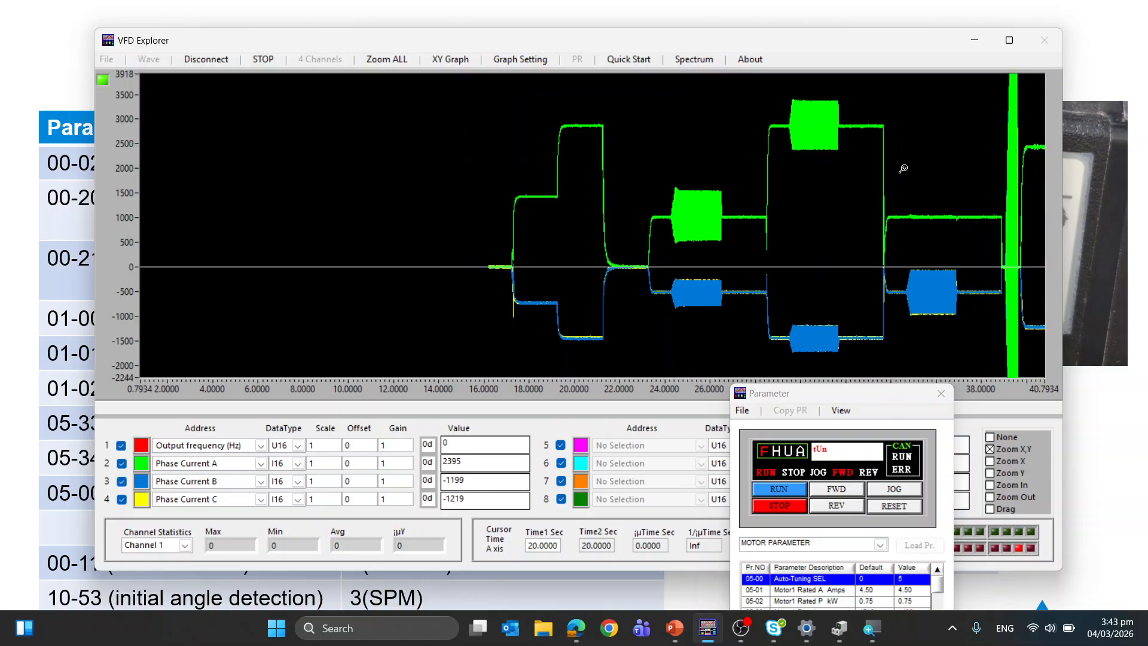
click(404, 62)
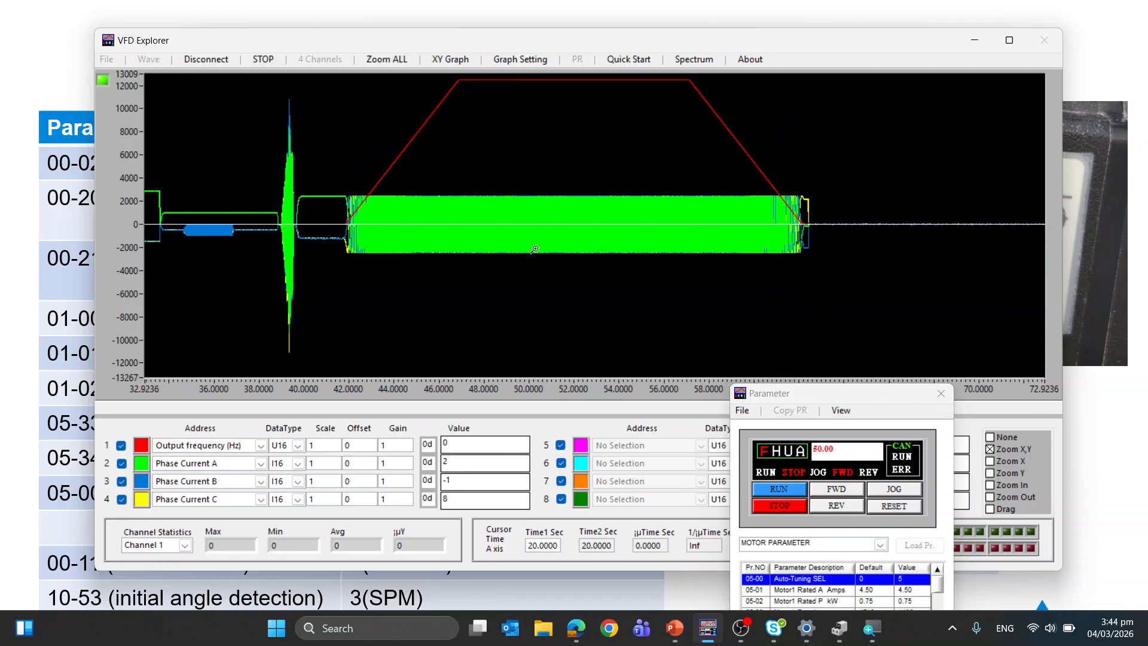
Stop the waveform recording and reload the motor parameters from the drive.
click(262, 59)
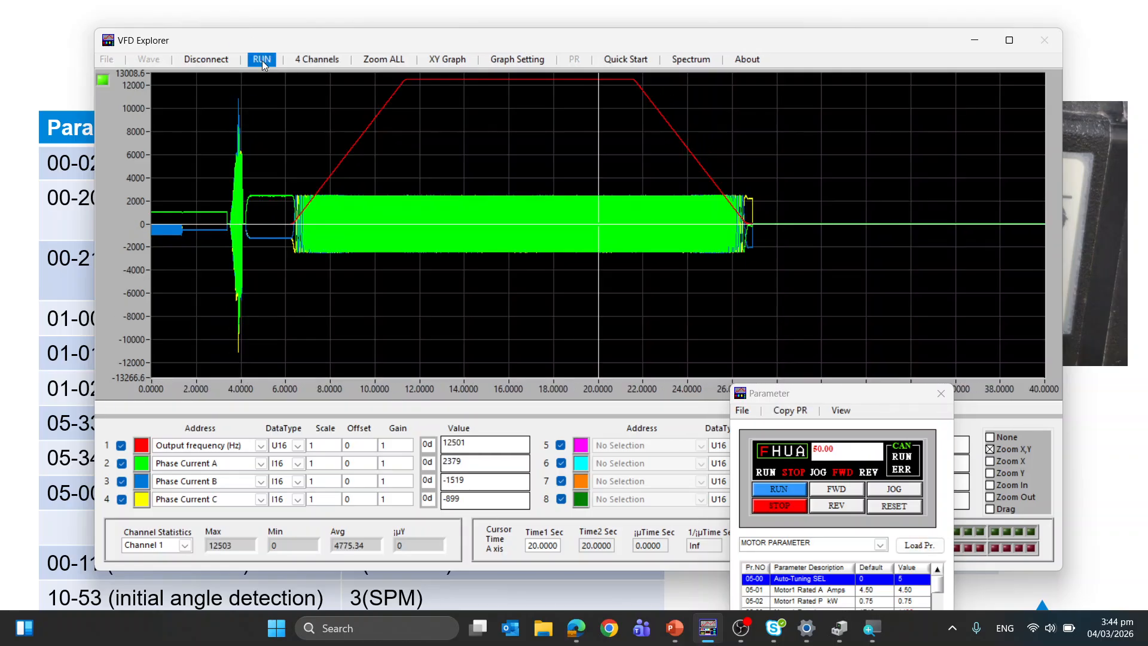
drag(811, 393, 804, 147)
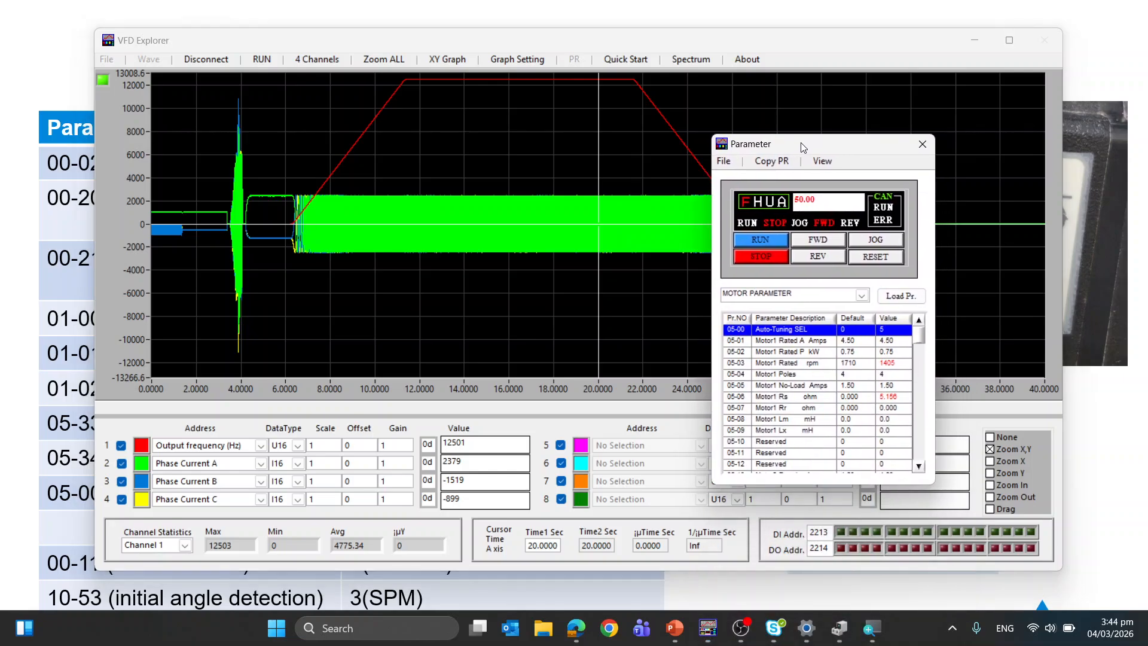
click(903, 297)
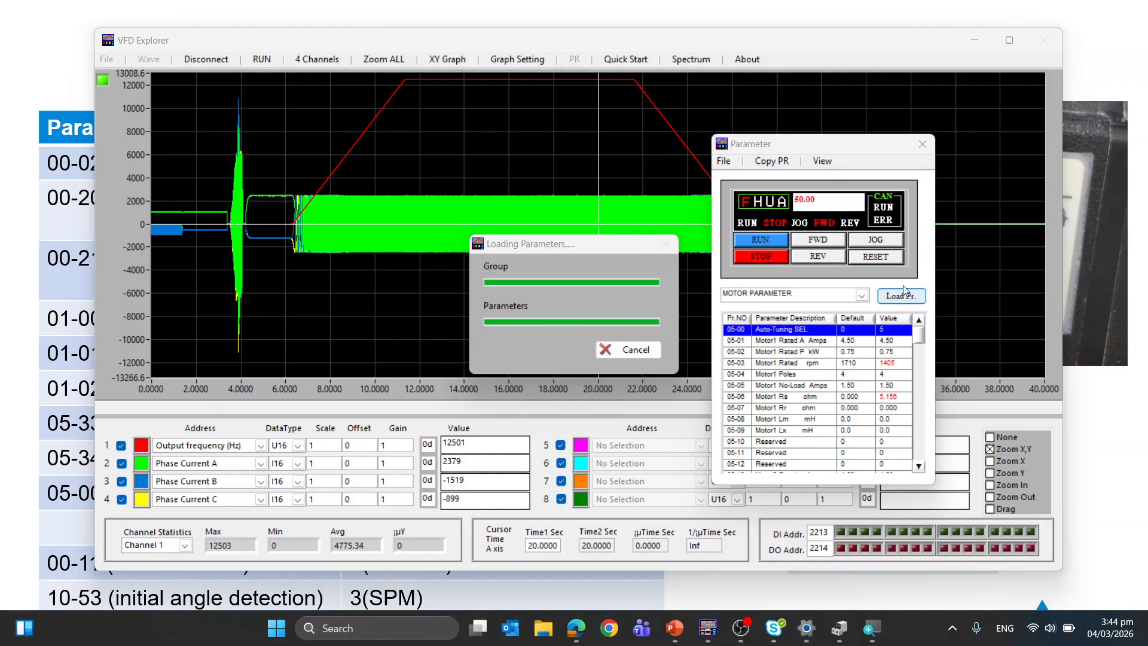
Move the graph window aside and examine the tuned motor parameters 05-39 PM Rs, 05-40 PM Ld, 05-41 PM Lq and 05-43 PM Ke Coefficient.
drag(302, 42, 888, 431)
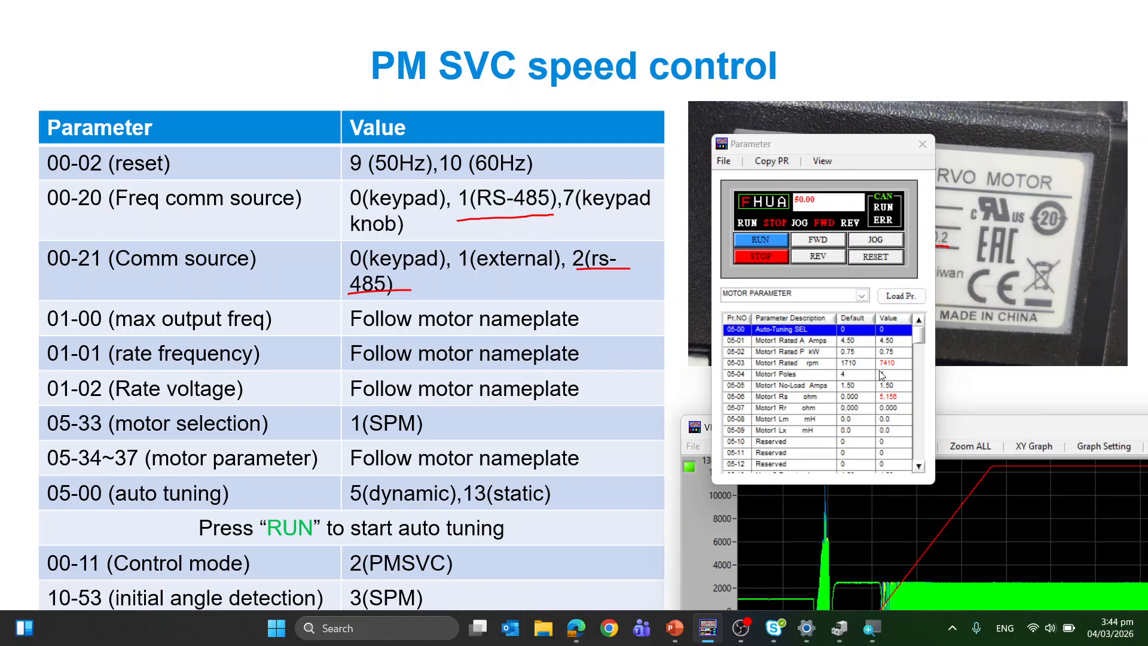
scroll(881, 376, down, 8)
scroll(878, 374, up, 5)
scroll(871, 374, down, 1)
click(803, 400)
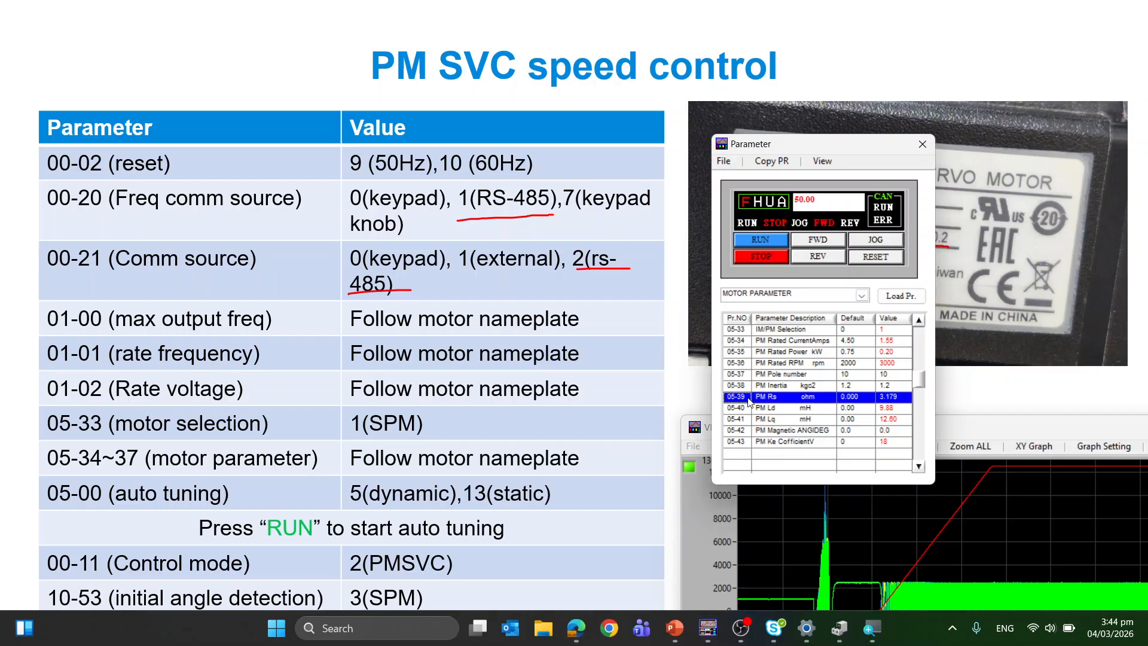
click(745, 408)
click(753, 420)
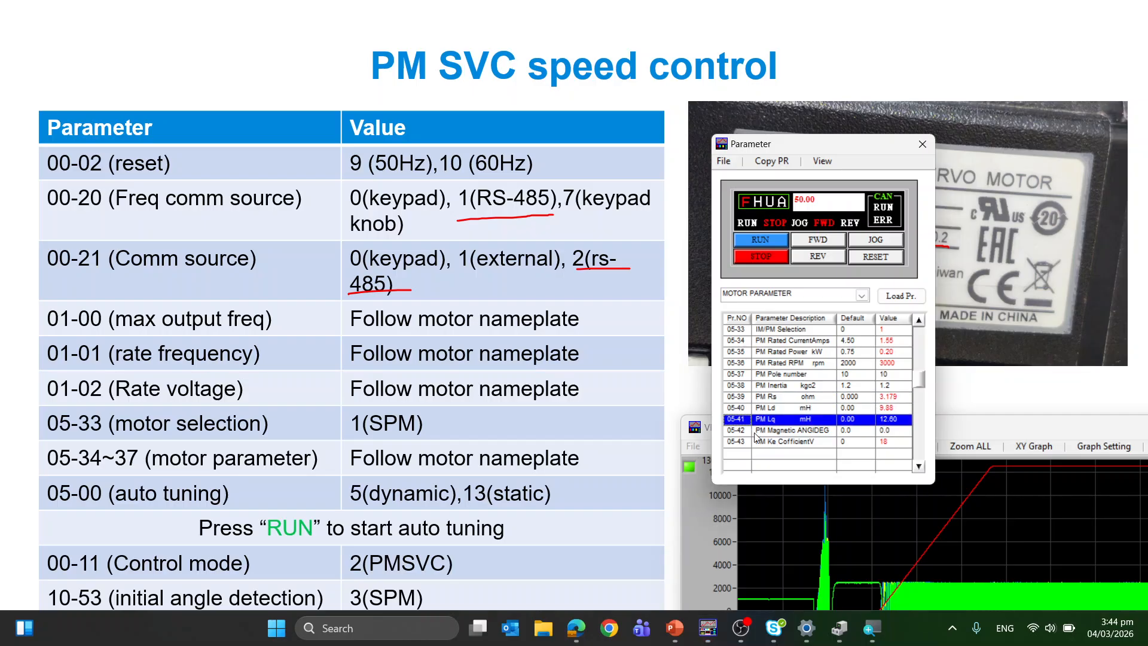
click(759, 442)
click(778, 398)
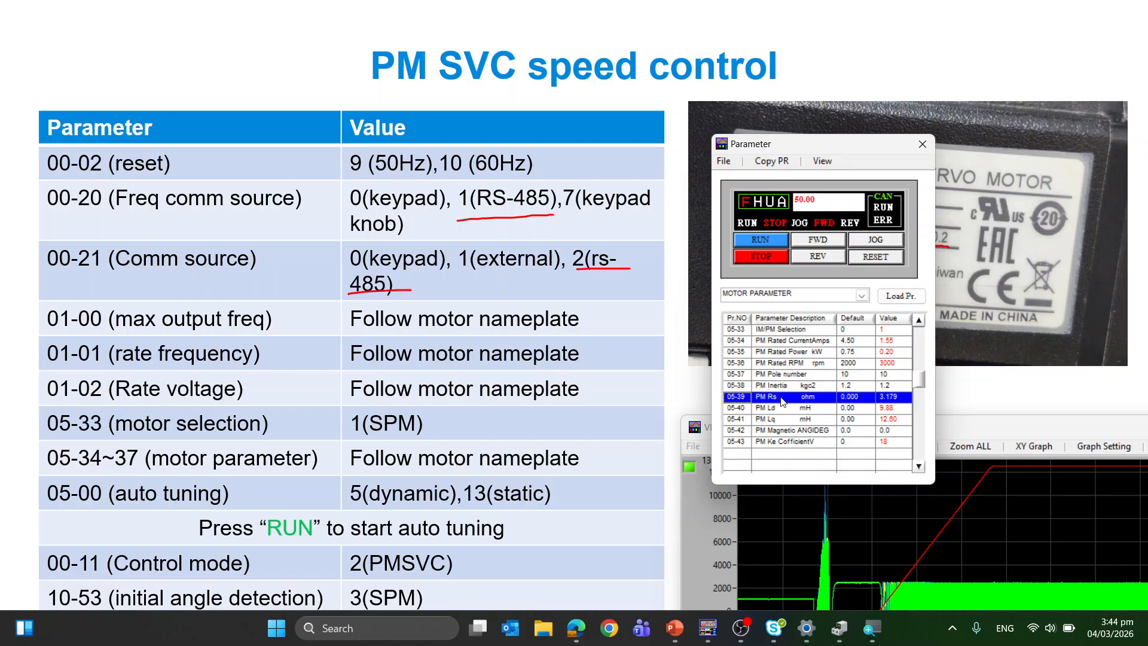
click(784, 409)
click(784, 421)
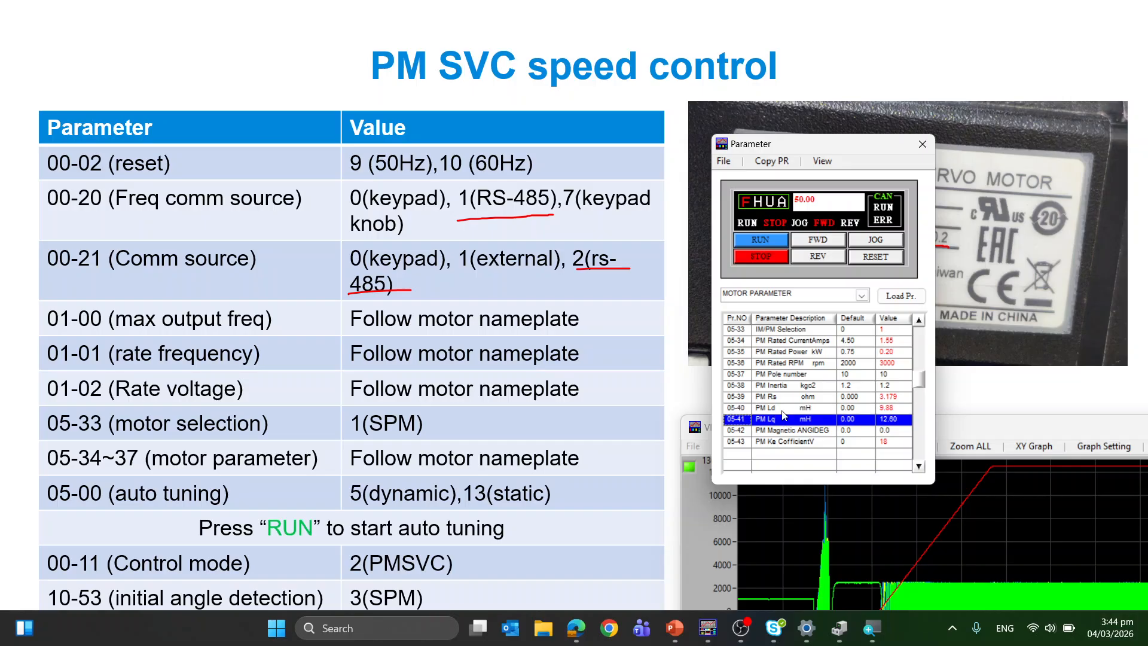
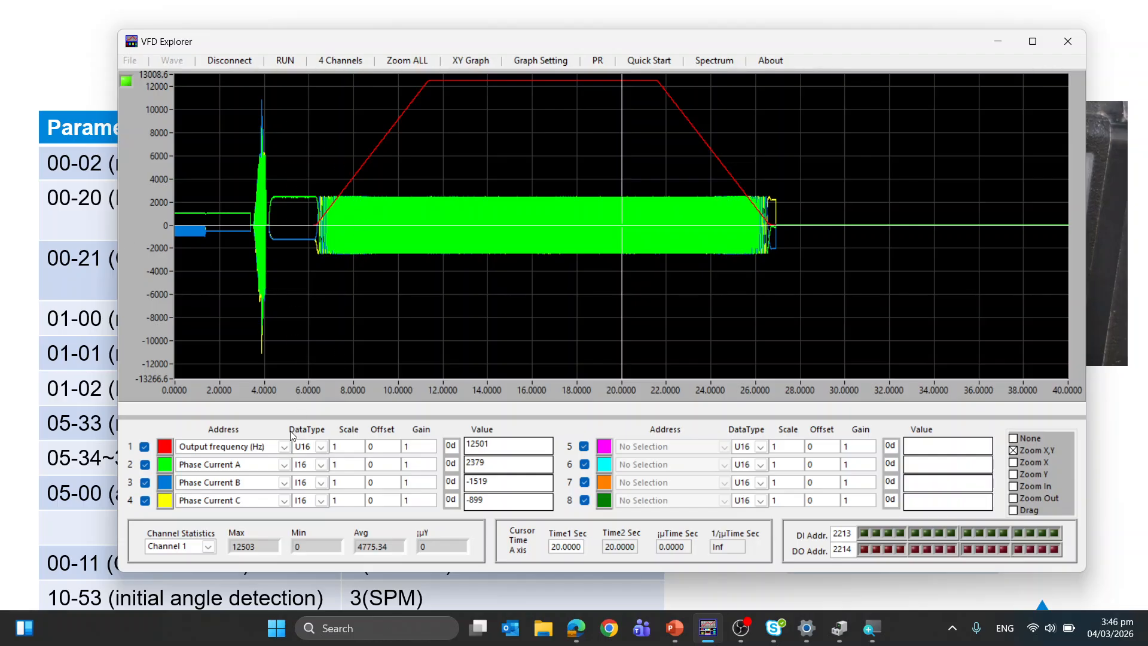
Keep Output frequency (Hz) on channel 1 and assign Output voltage (Vac) to channel 2.
click(285, 446)
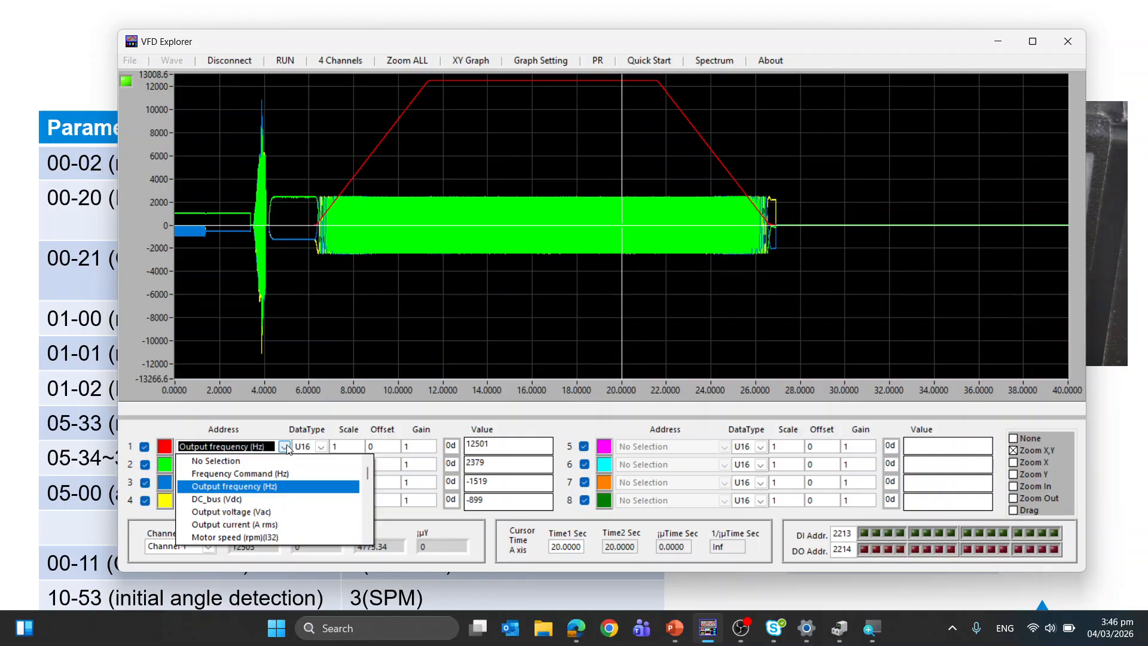
click(287, 446)
click(287, 450)
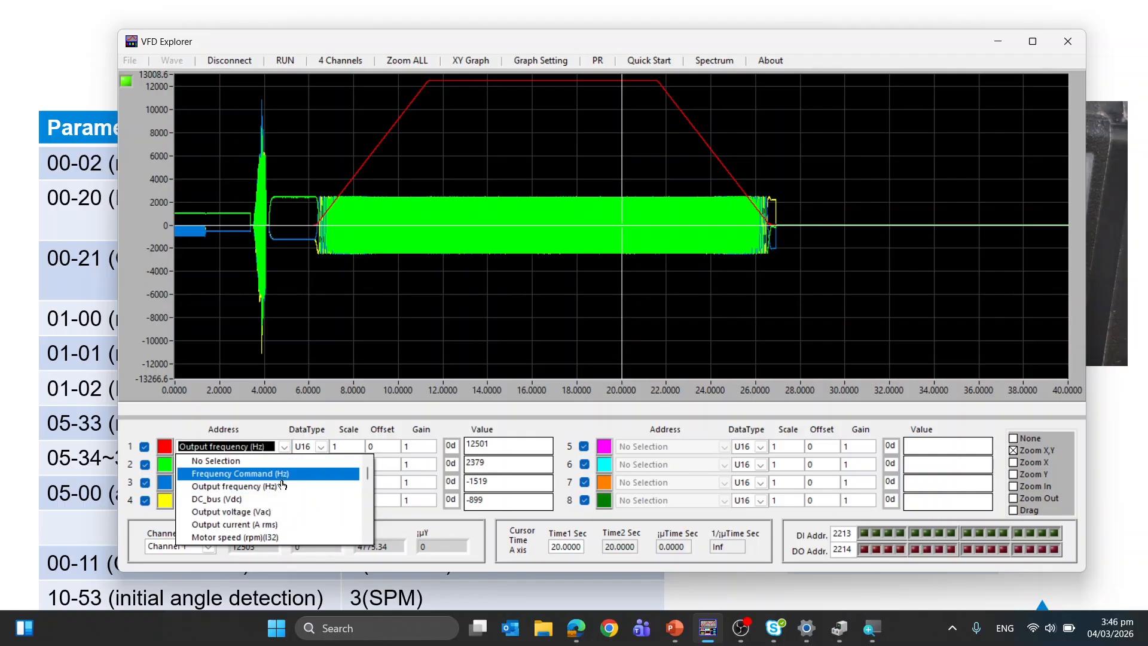
click(262, 408)
click(284, 464)
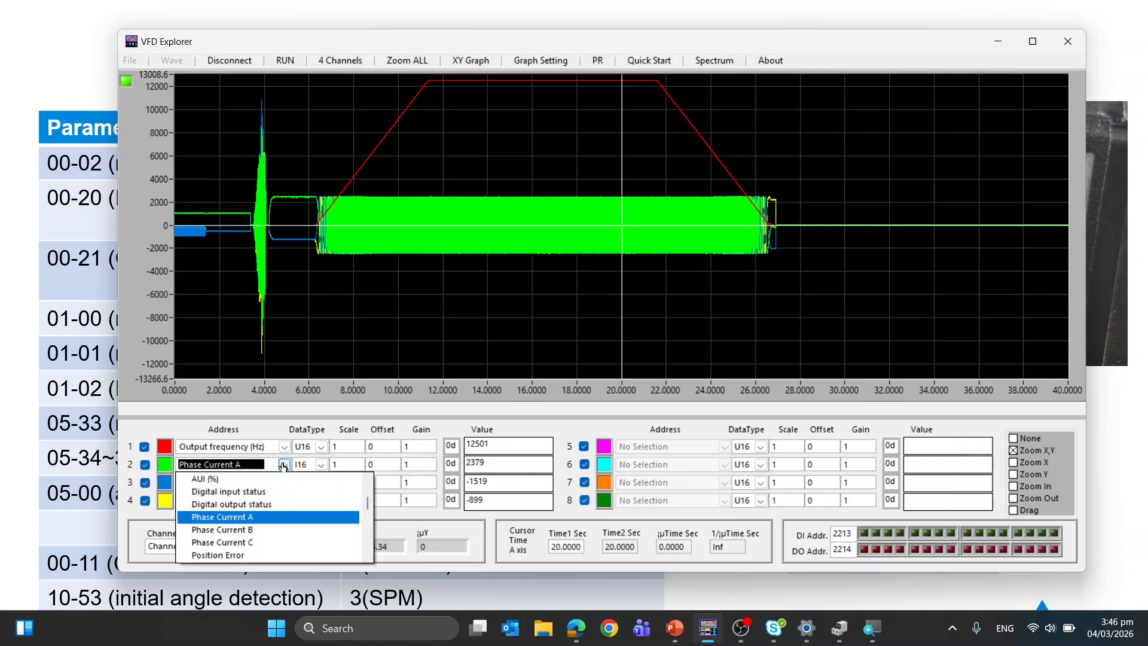
scroll(346, 495, up, 9)
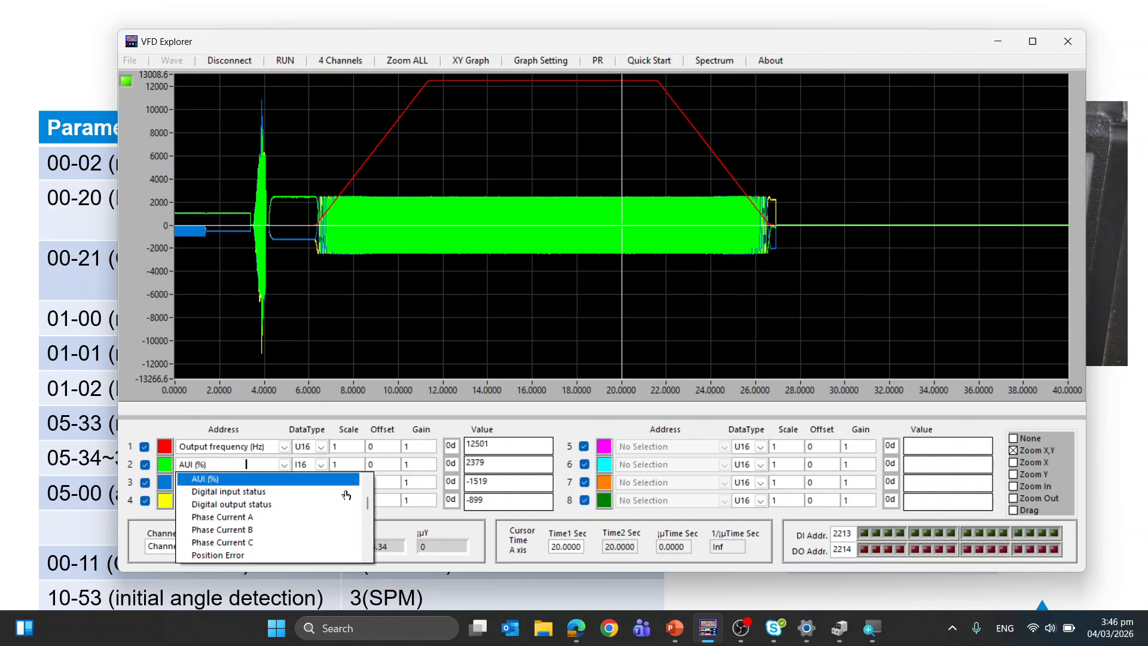
scroll(346, 495, down, 4)
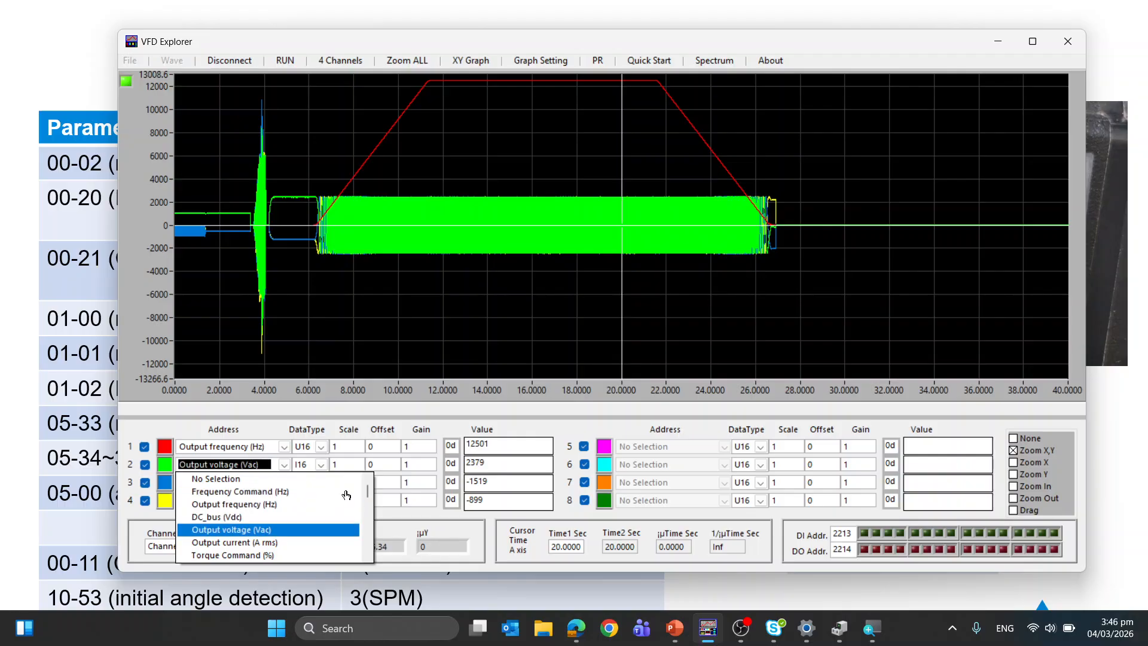
key(Return)
Assign Output current (A rms) to recording channel 3.
click(284, 483)
scroll(284, 487, down, 1)
scroll(284, 488, up, 1)
scroll(284, 487, down, 5)
scroll(284, 487, up, 10)
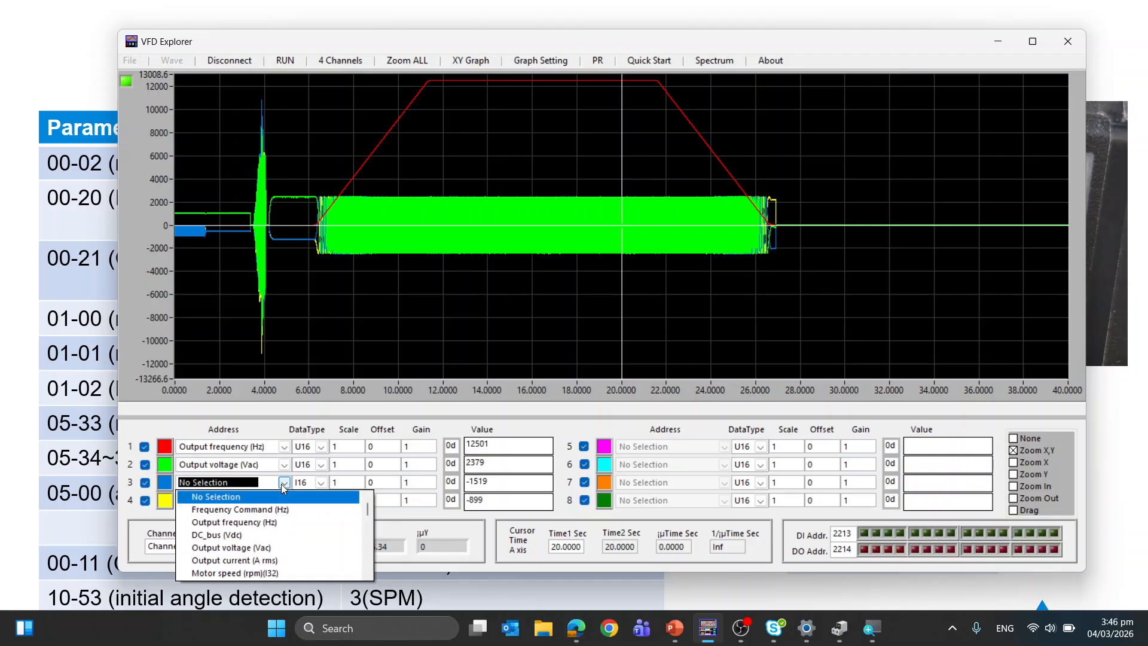
scroll(284, 487, down, 5)
key(Return)
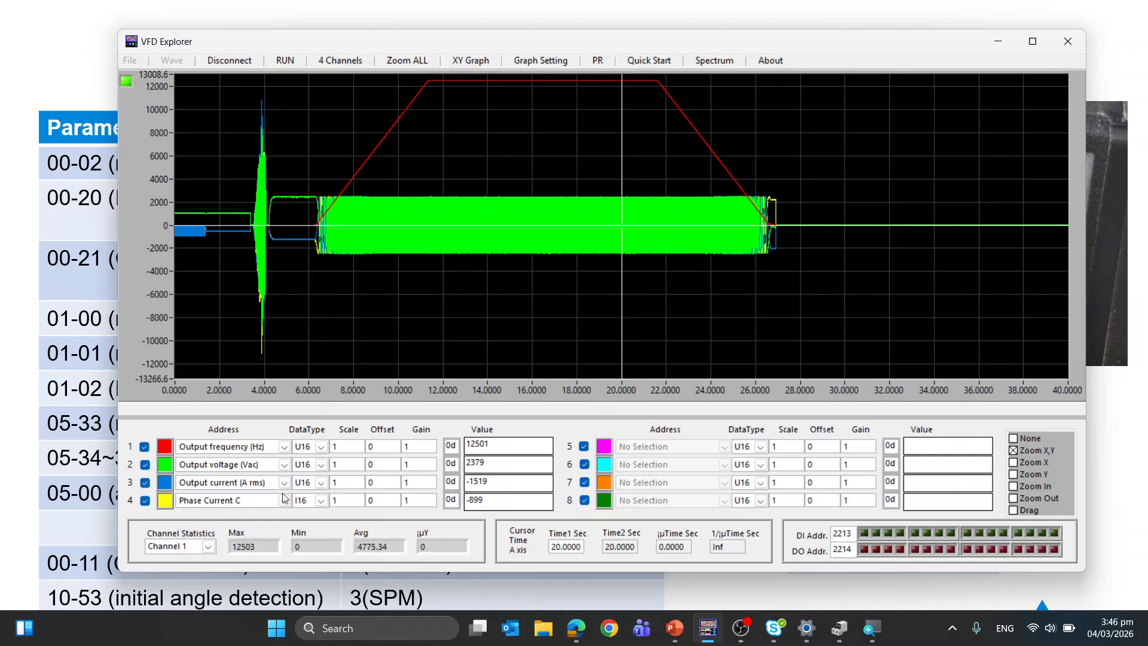
Assign PM Estimated Speed(Hz) to recording channel 4.
click(284, 501)
scroll(284, 507, down, 2)
scroll(284, 507, up, 12)
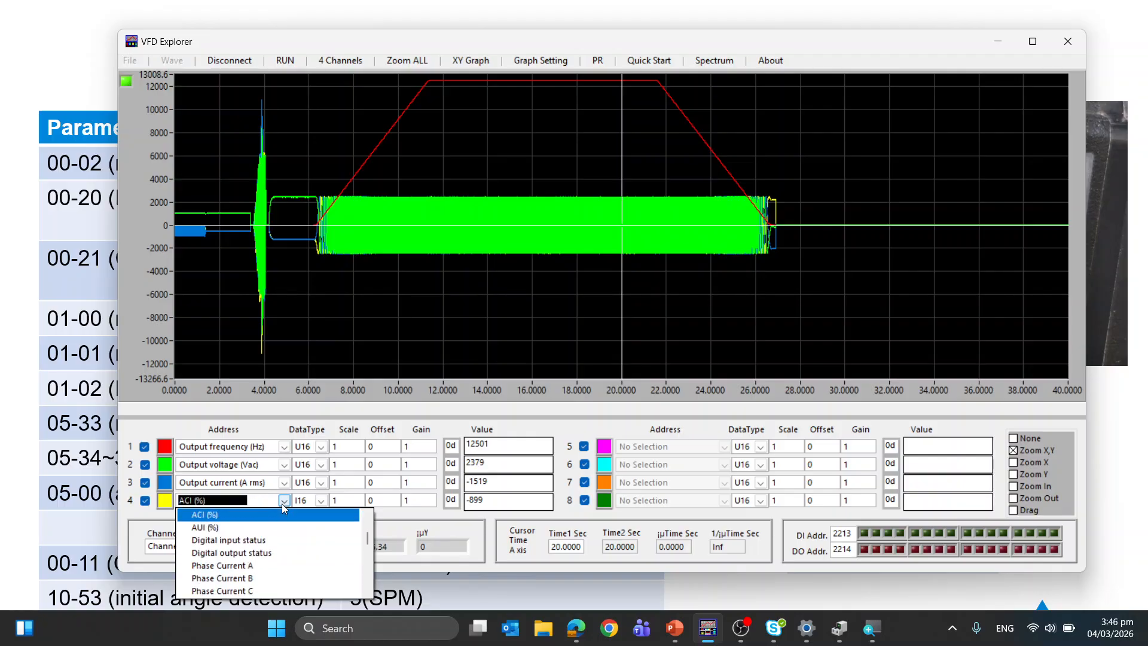
scroll(284, 507, down, 1)
scroll(284, 507, down, 5)
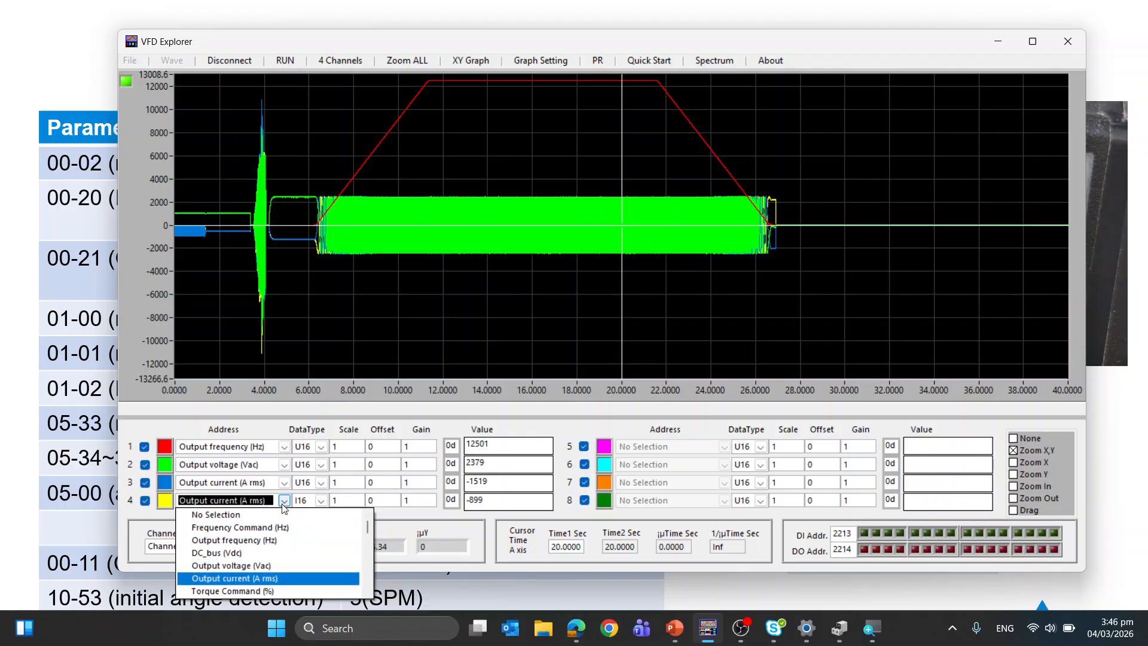
scroll(284, 507, down, 1)
scroll(284, 507, down, 8)
scroll(284, 507, down, 10)
scroll(284, 507, down, 5)
scroll(284, 507, up, 2)
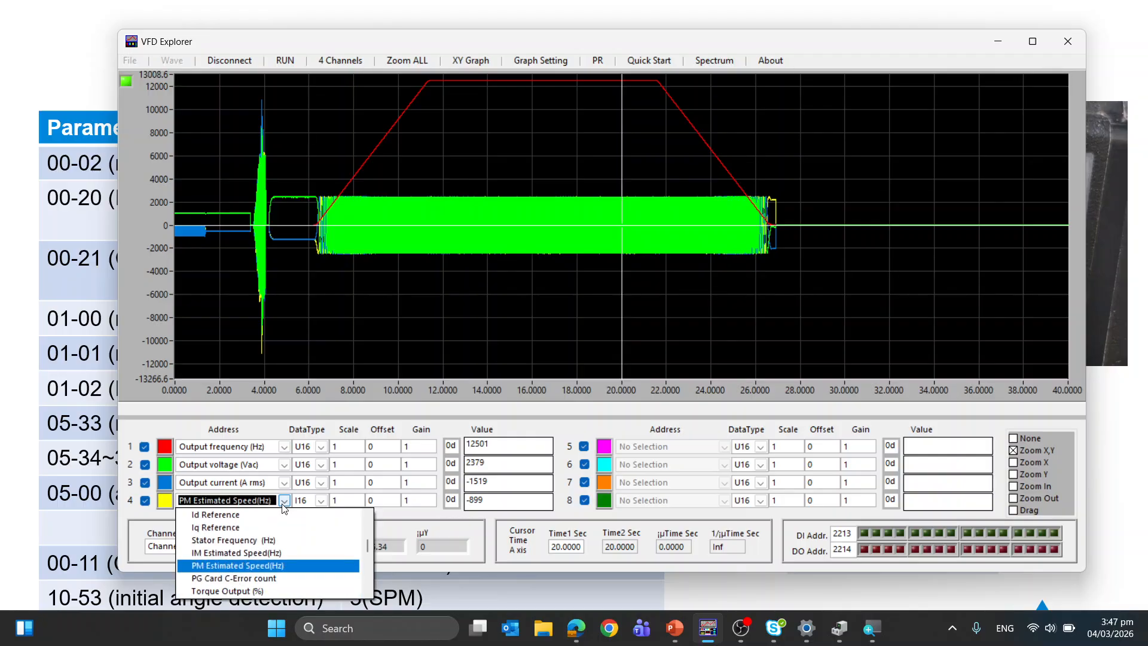
click(284, 507)
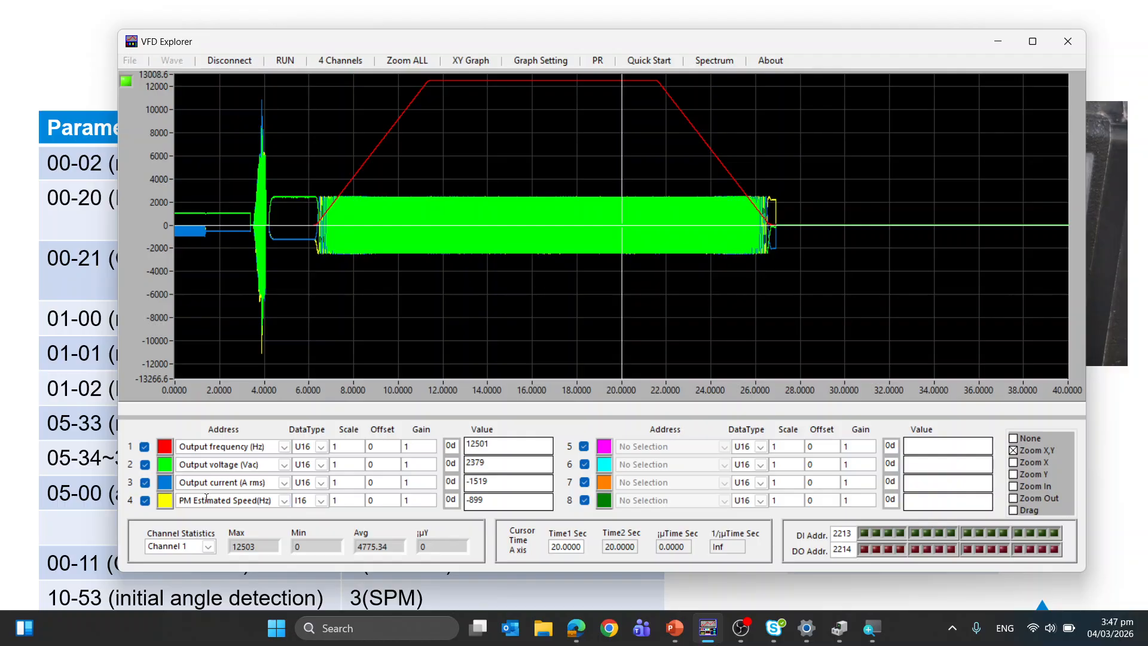
Start recording the four channels and run the drive at 50.00 Hz, with the parameter window moved off the graph.
click(285, 60)
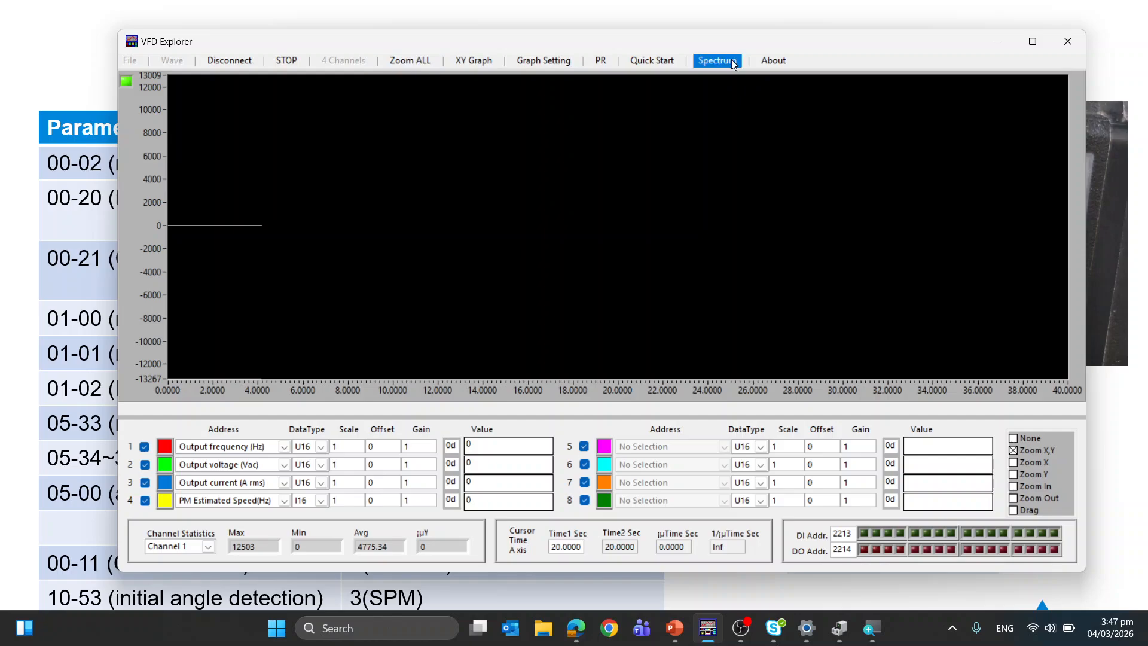
click(602, 61)
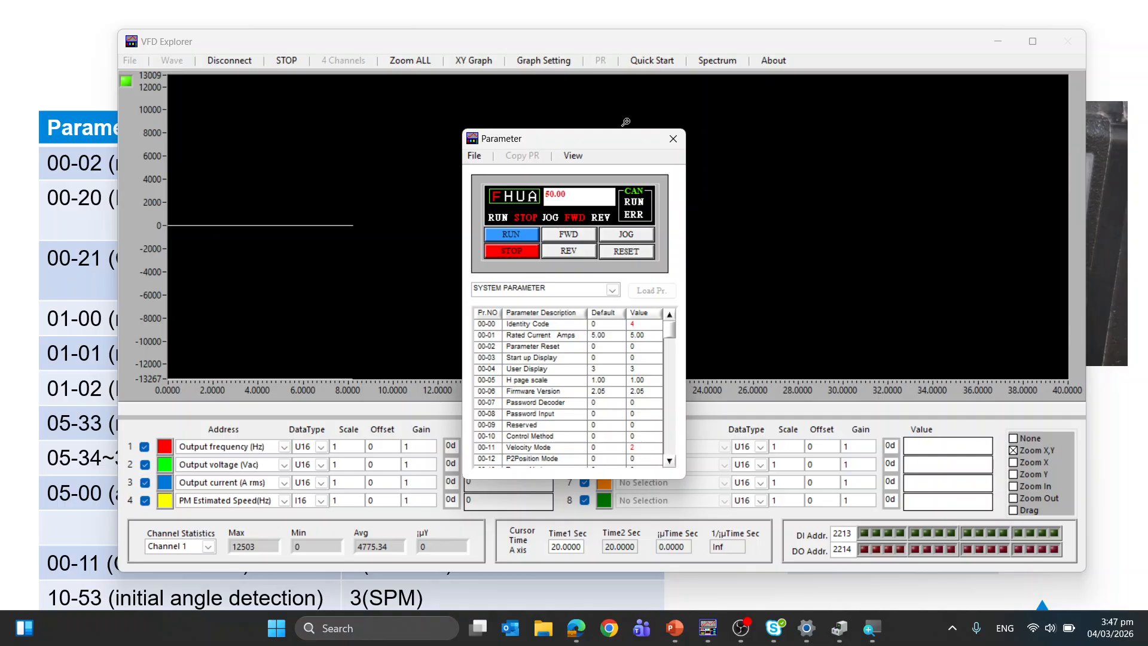
drag(565, 138, 758, 424)
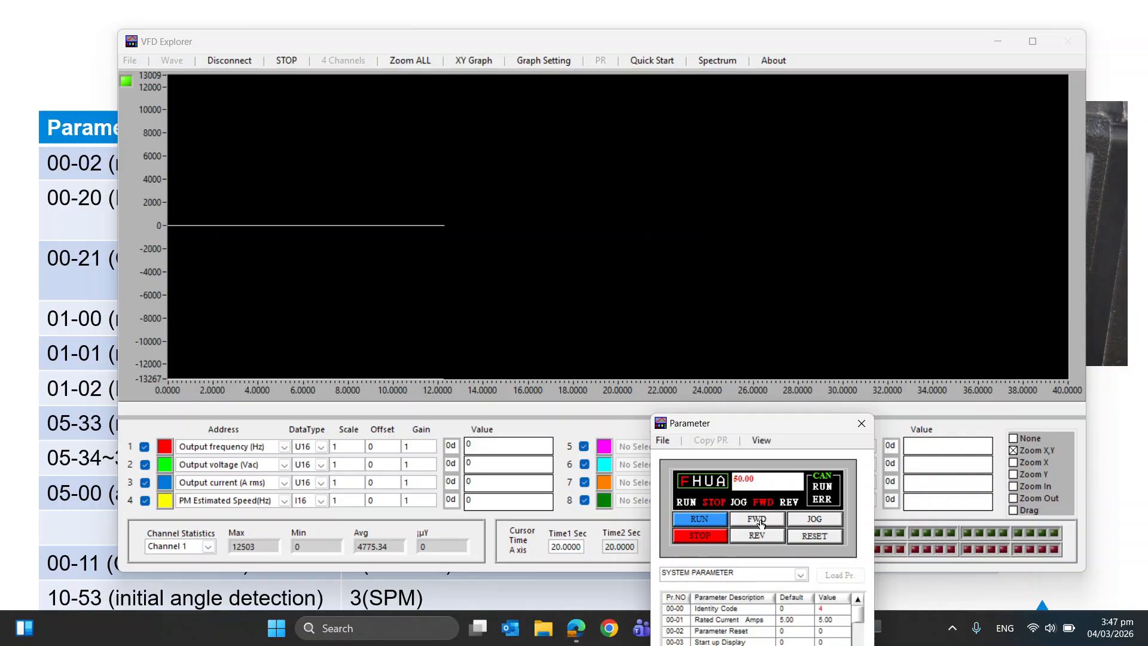
click(701, 518)
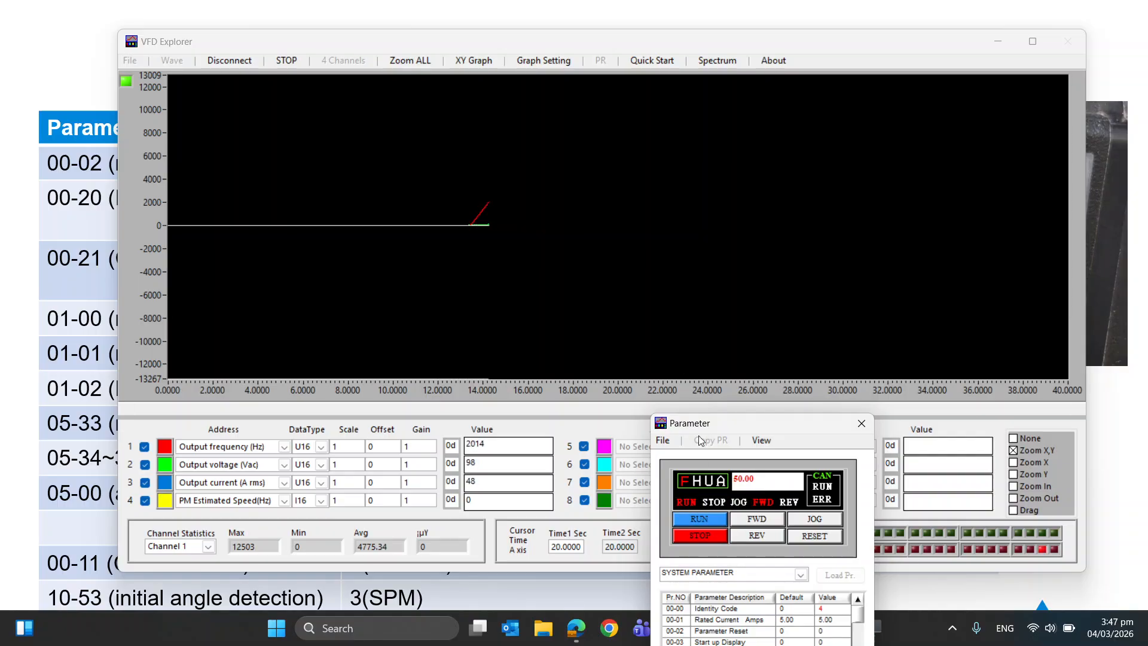
Fit all traces in the graph and stop the waveform recording.
click(427, 60)
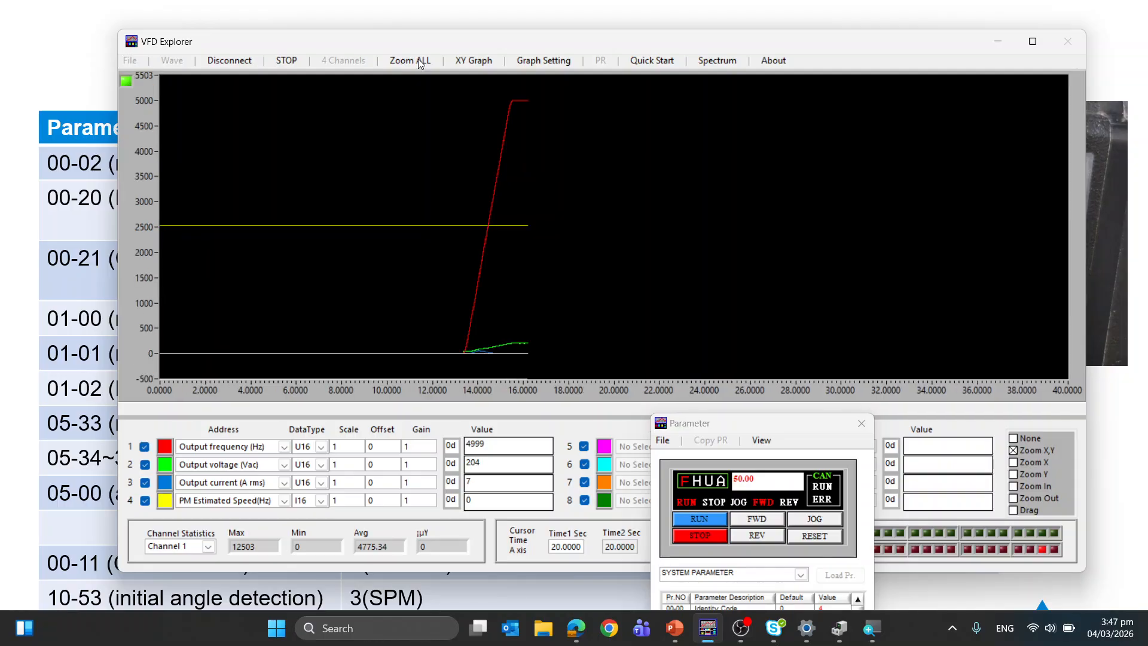
click(421, 63)
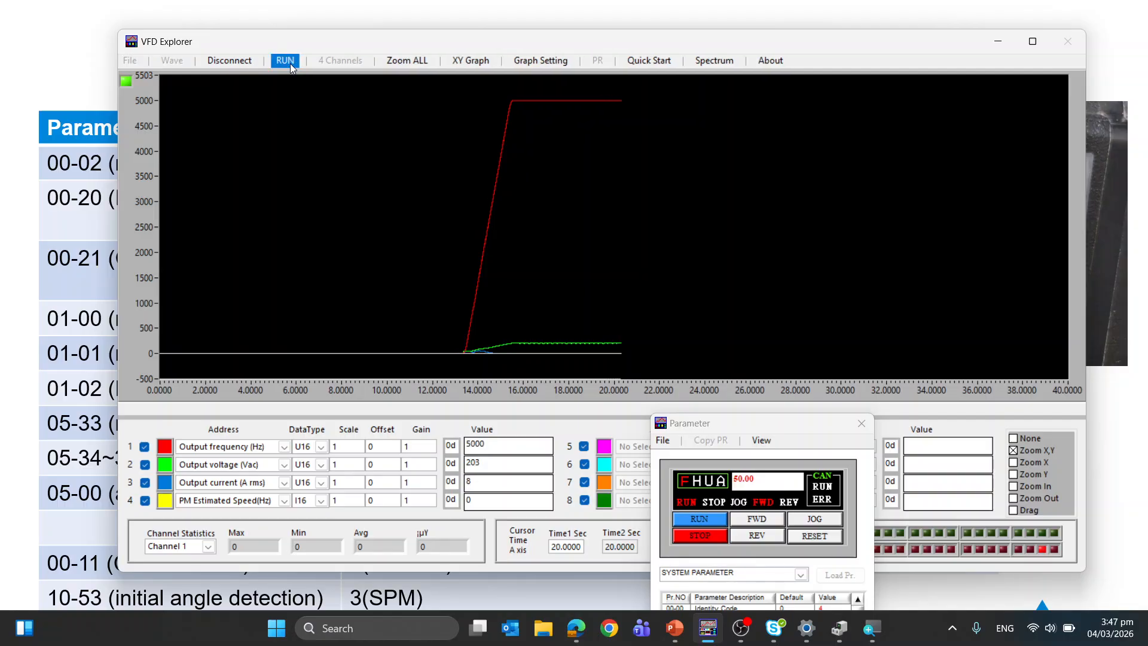
click(287, 61)
Change recording channel 4 to Frequency Command (Hz).
click(284, 500)
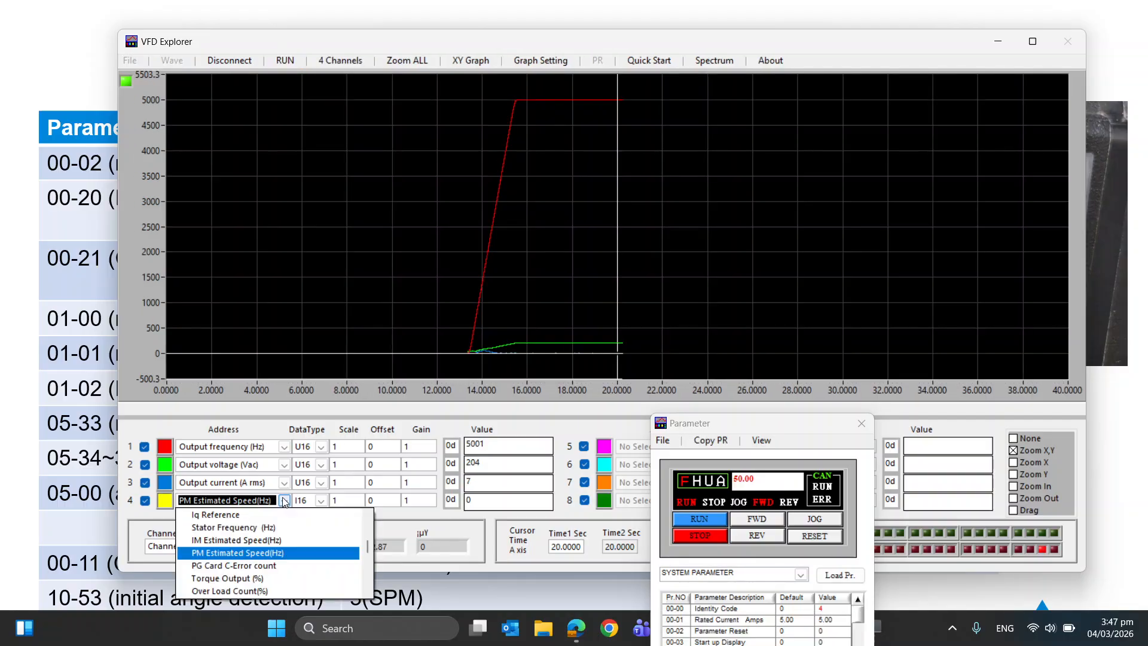
scroll(284, 503, up, 20)
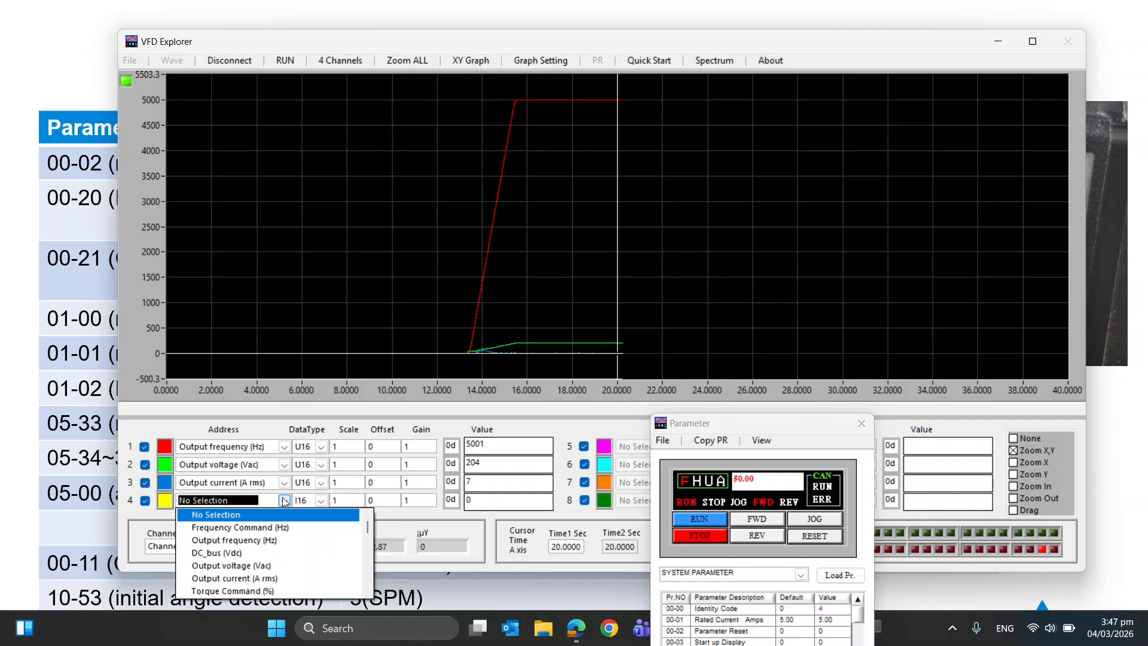
scroll(284, 501, down, 11)
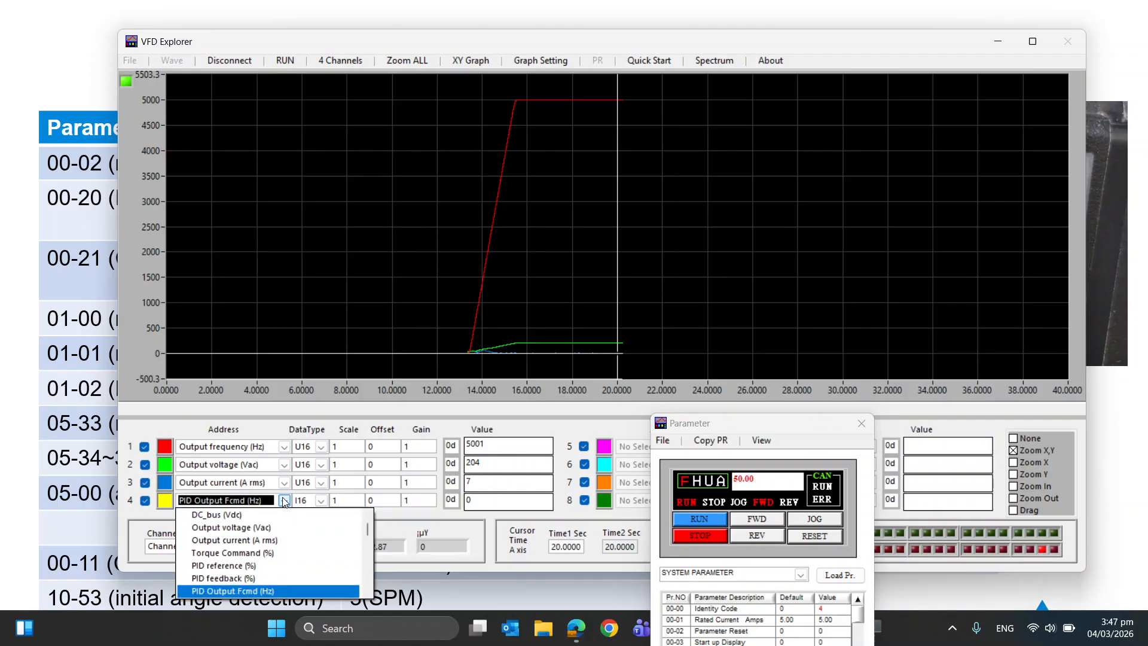
scroll(284, 502, down, 3)
scroll(284, 502, up, 2)
scroll(284, 501, up, 12)
scroll(284, 501, down, 1)
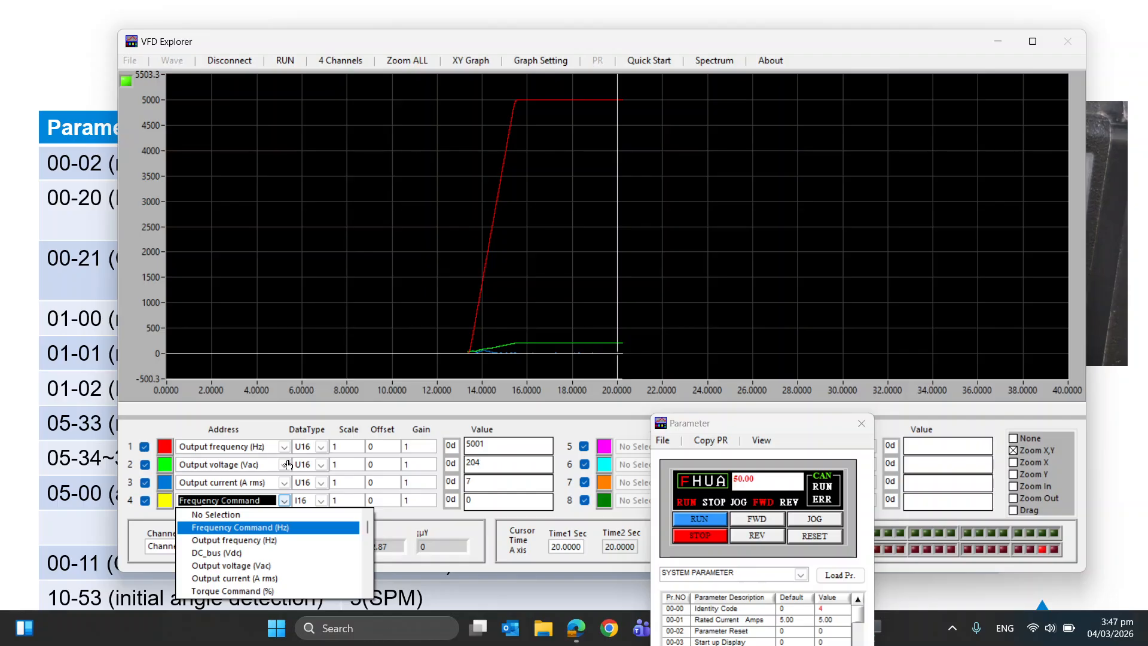
click(283, 430)
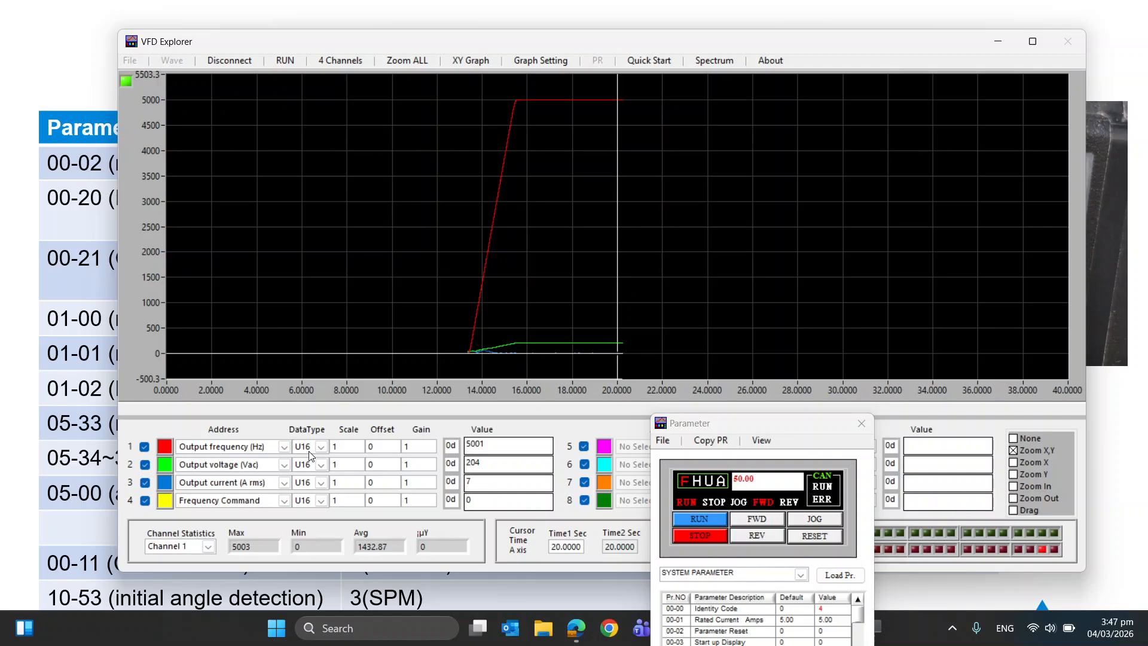
Assign Motor speed (rpm)(I32) to channel 1 and reselect Frequency Command (Hz) for channel 4.
click(283, 447)
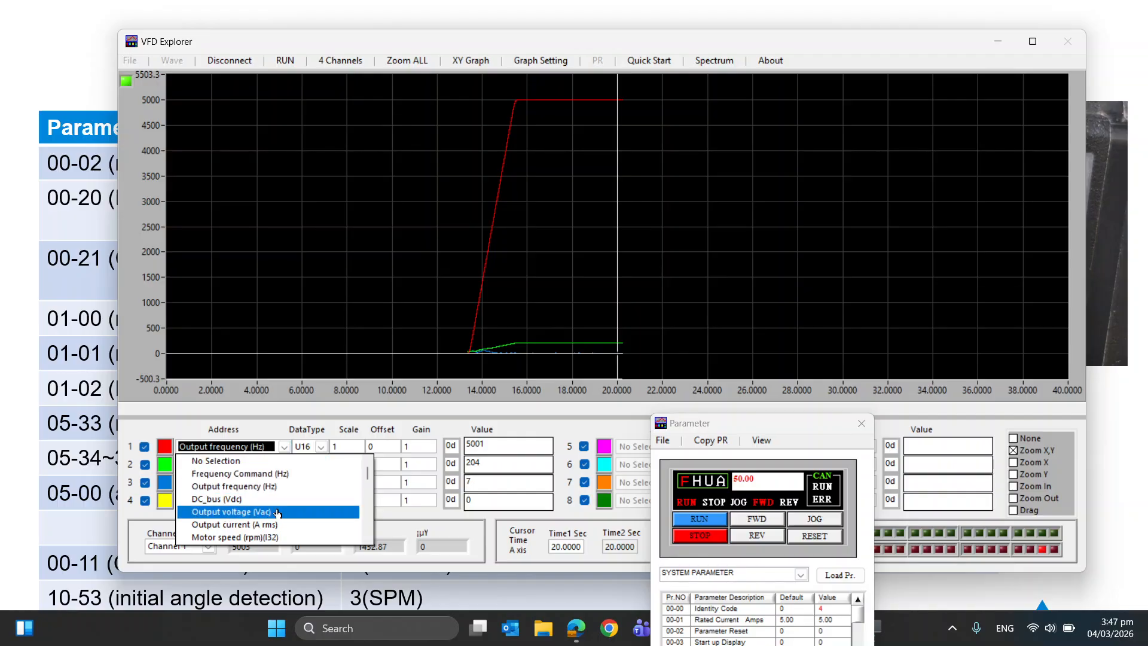
click(272, 538)
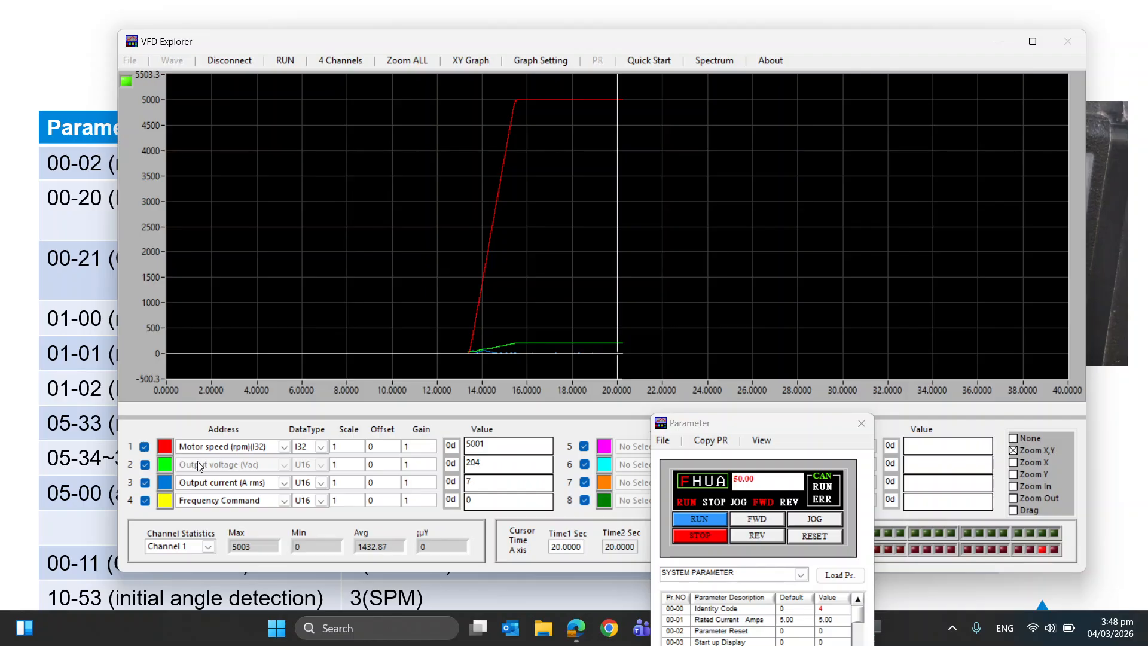
click(279, 503)
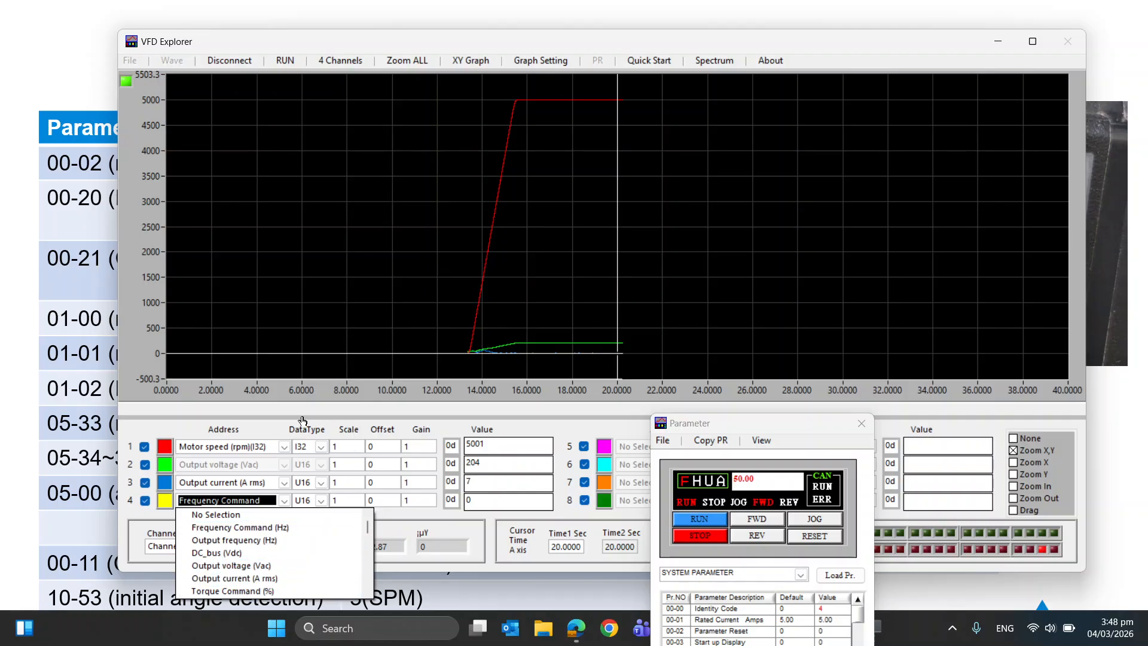
click(278, 527)
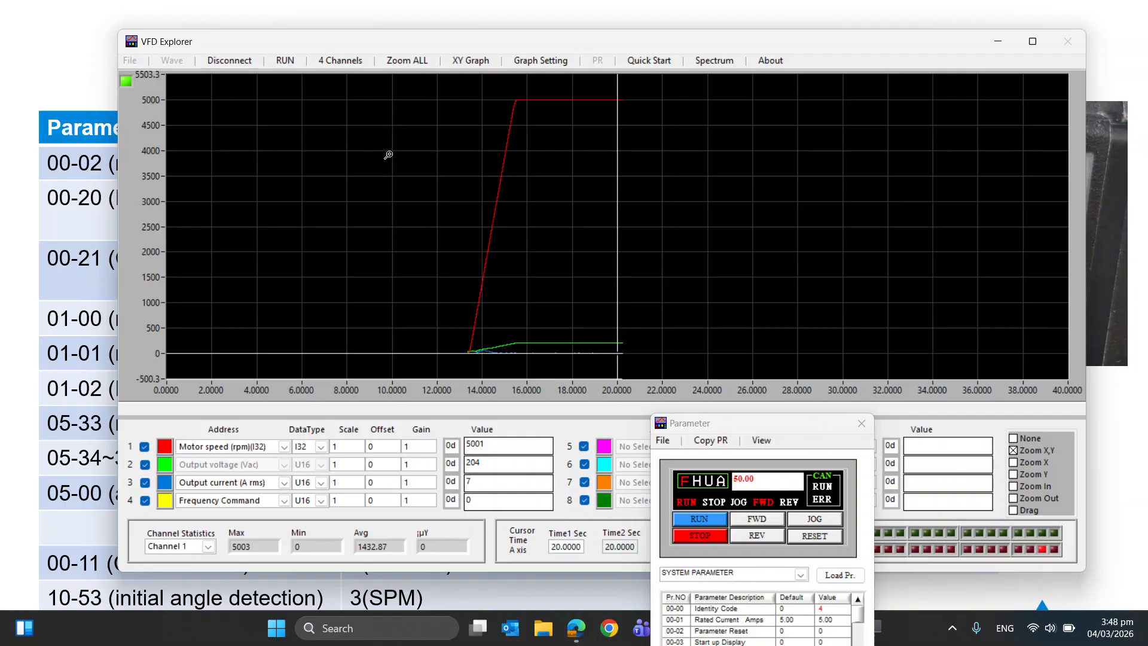
Stop the drive, with the parameter window moved clear of the channel settings, and switch the recorder to eight channels.
drag(787, 429, 1008, 480)
click(934, 587)
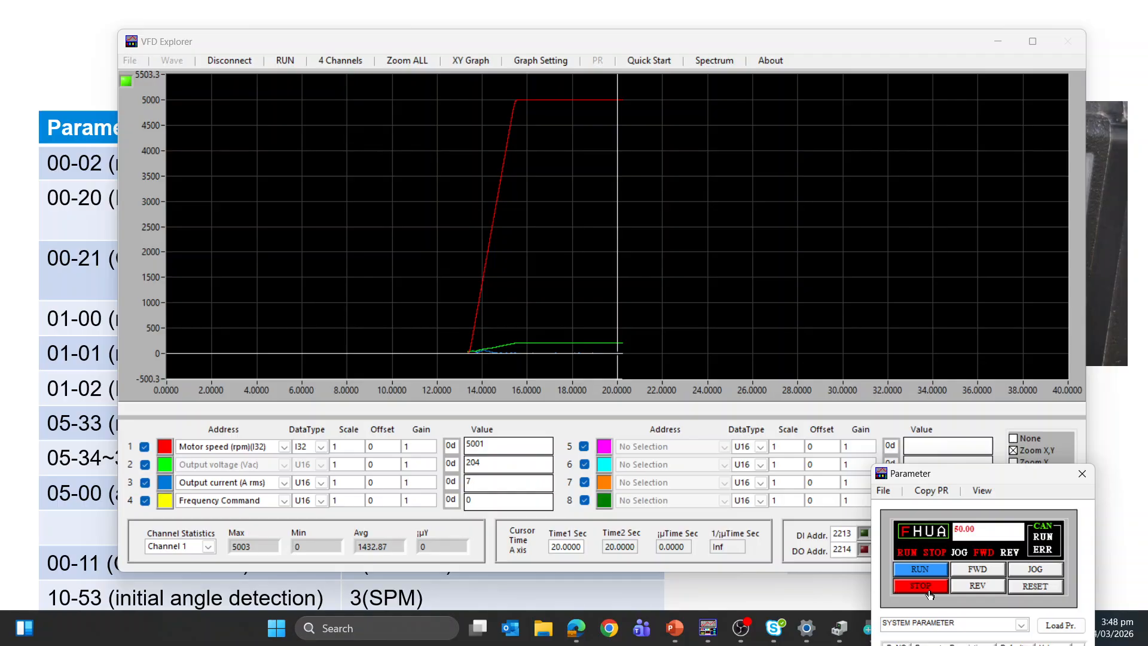
click(345, 65)
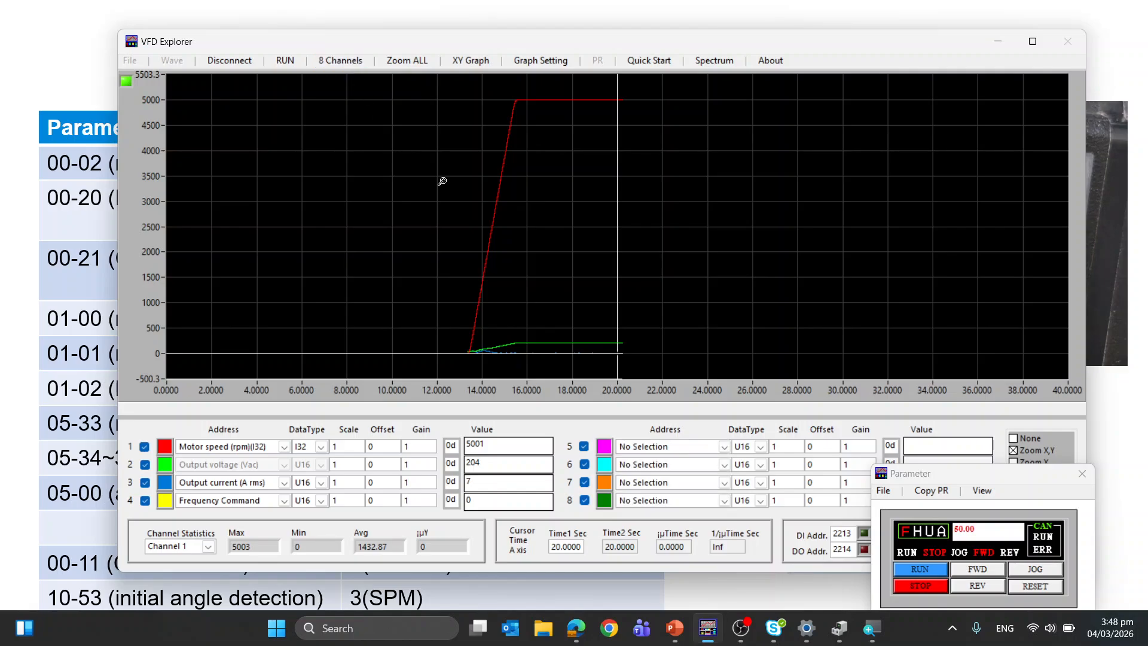
Assign Output frequency CMD(Hz) to recording channel 5.
click(728, 450)
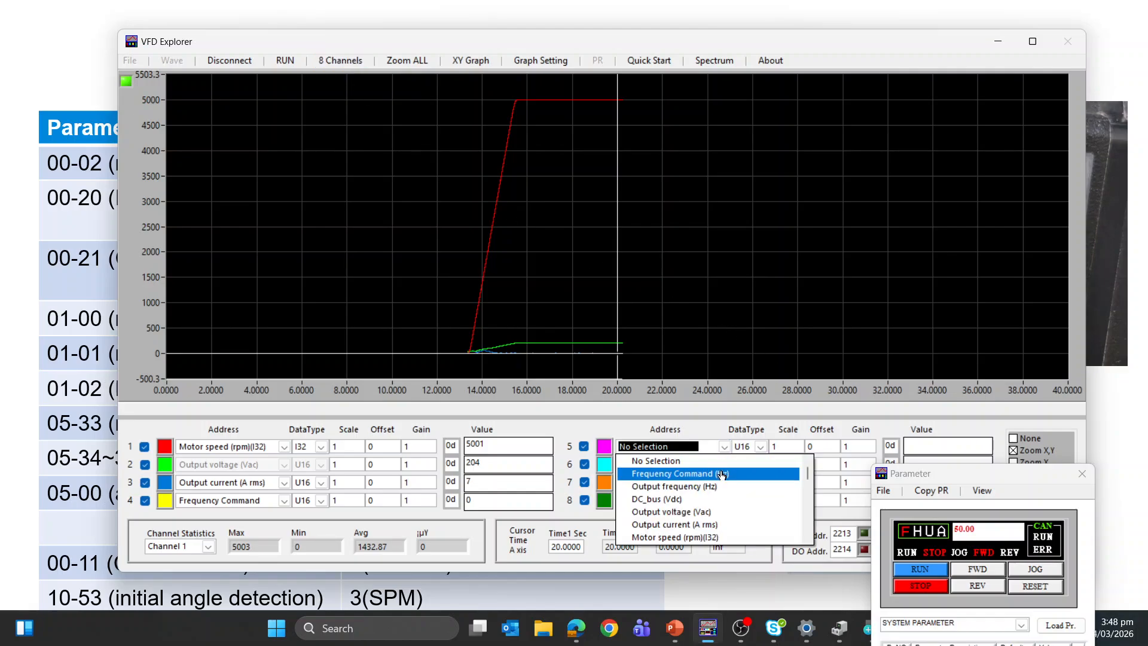
key(Down)
key(Down)
key(Down)
key(Down)
key(Down)
key(Down)
key(Down)
key(Down)
key(Down)
key(Down)
key(Down)
key(Down)
key(Down)
key(Down)
key(Down)
key(Down)
key(Down)
key(Down)
key(Down)
key(Down)
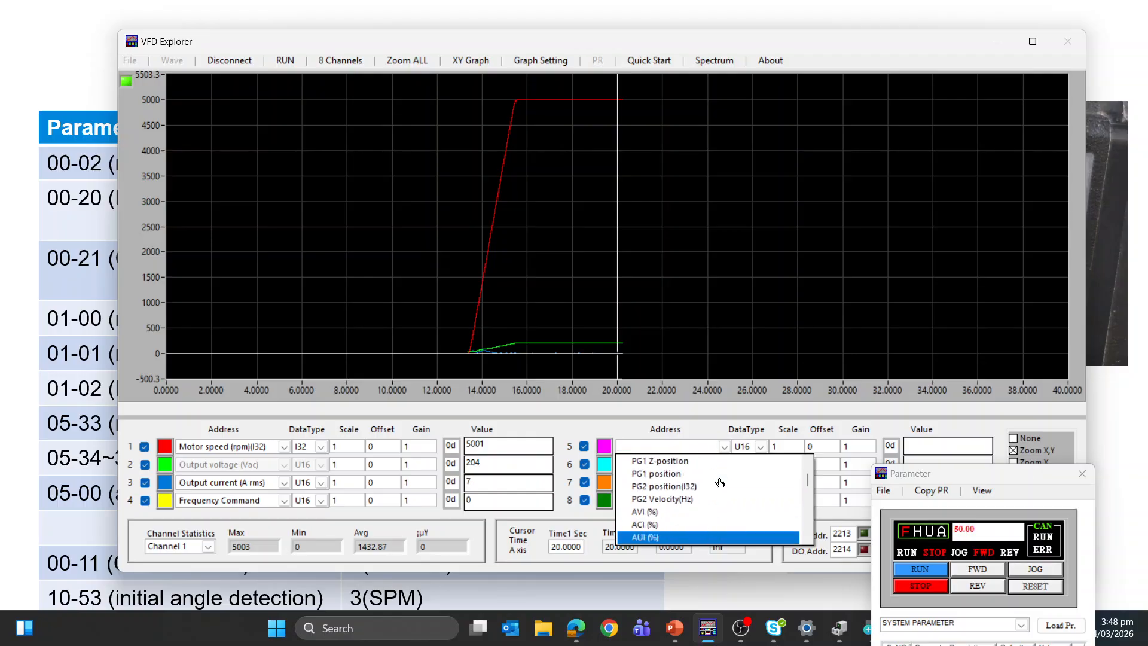
key(Down)
key(Down)
key(Down)
key(Down)
key(Down)
key(Down)
key(Down)
key(Down)
key(Down)
key(Down)
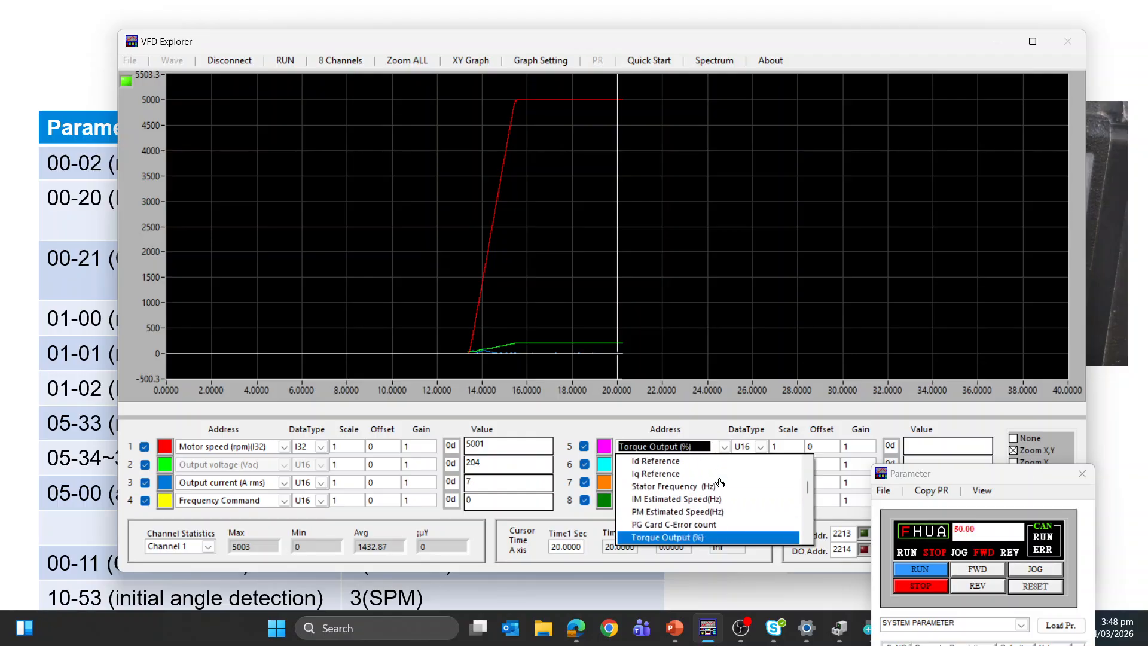
key(Down)
key(Down)
key(Down)
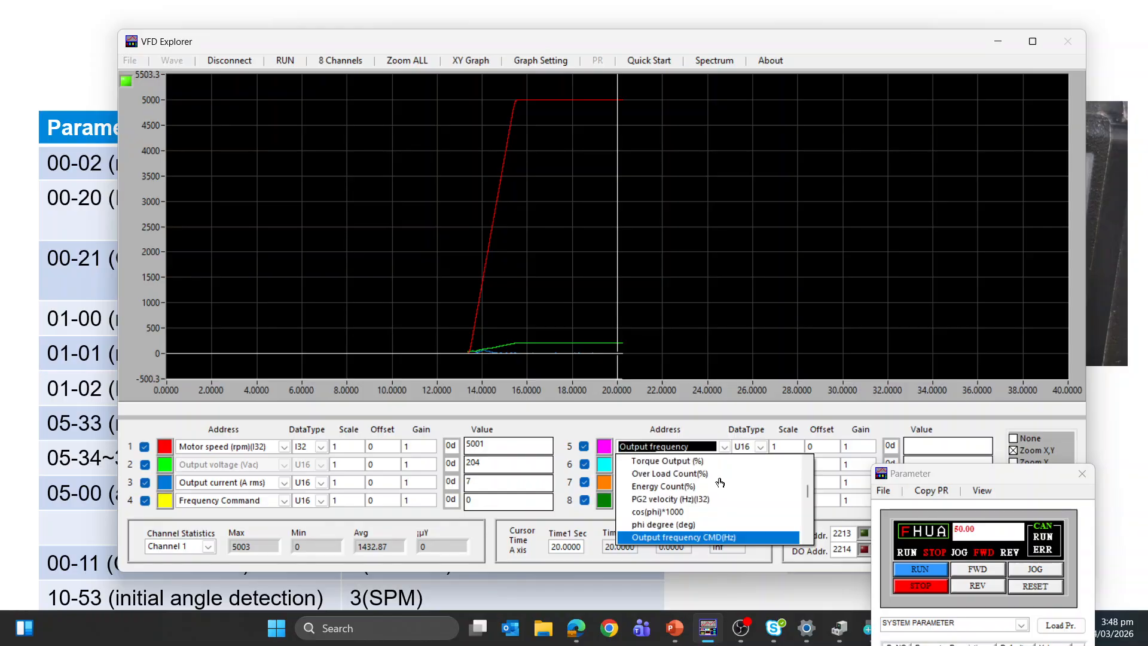
scroll(607, 432, up, 4)
click(607, 432)
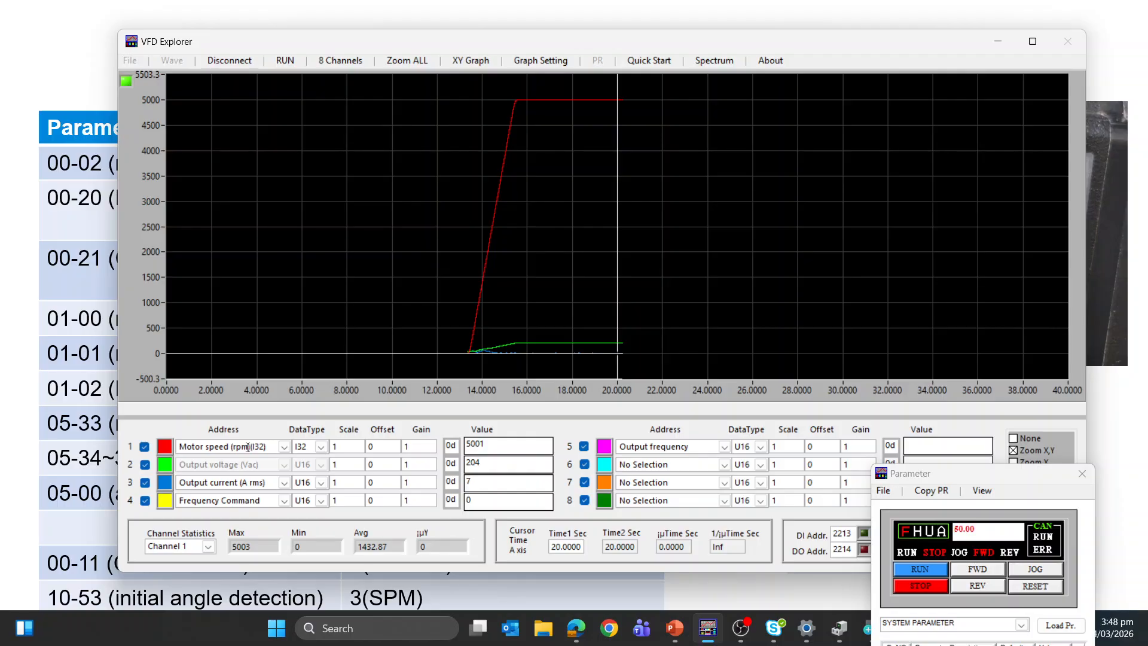
click(279, 482)
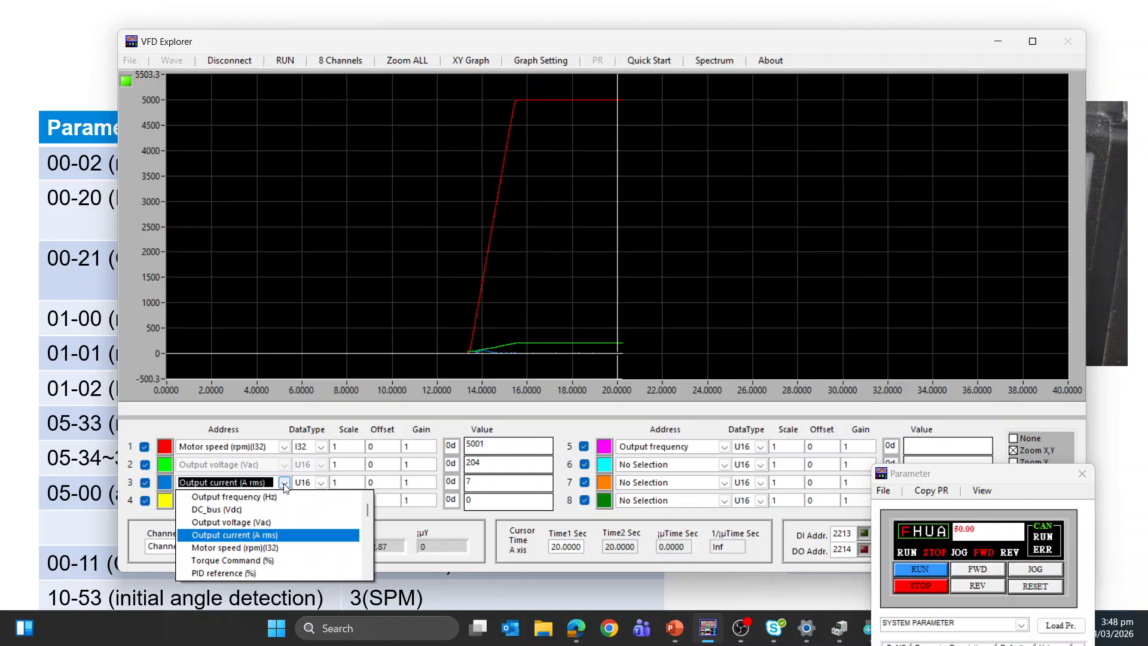
click(267, 533)
click(284, 500)
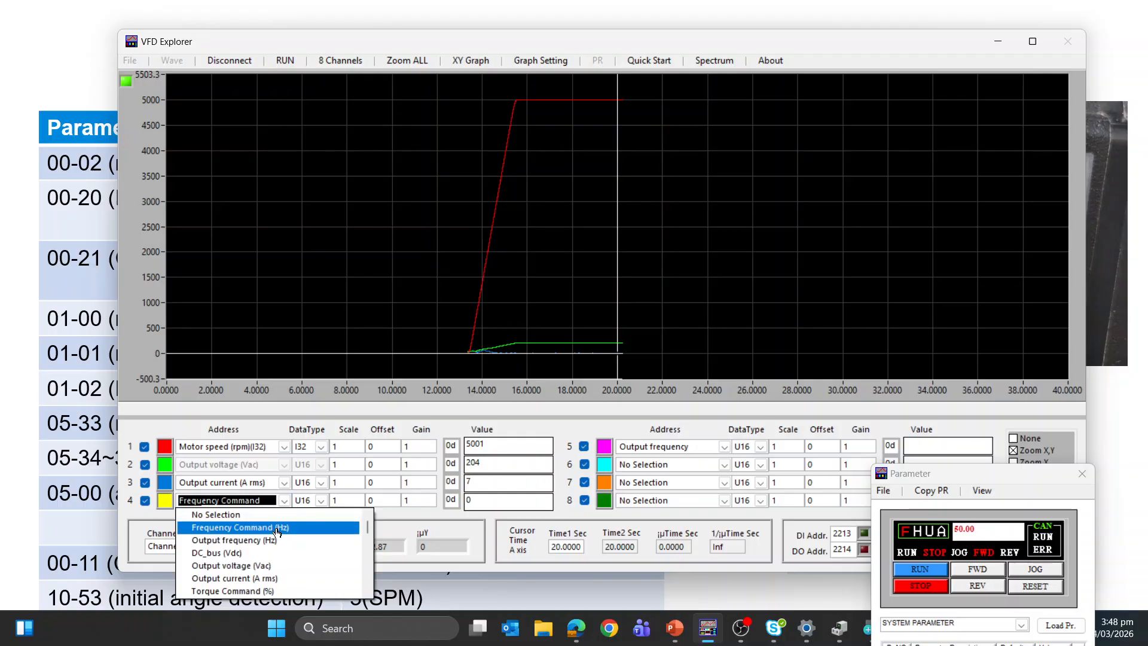
Assign Output voltage (Vac) to recording channel 5 and Output current (A rms) to channel 6.
click(725, 450)
click(724, 450)
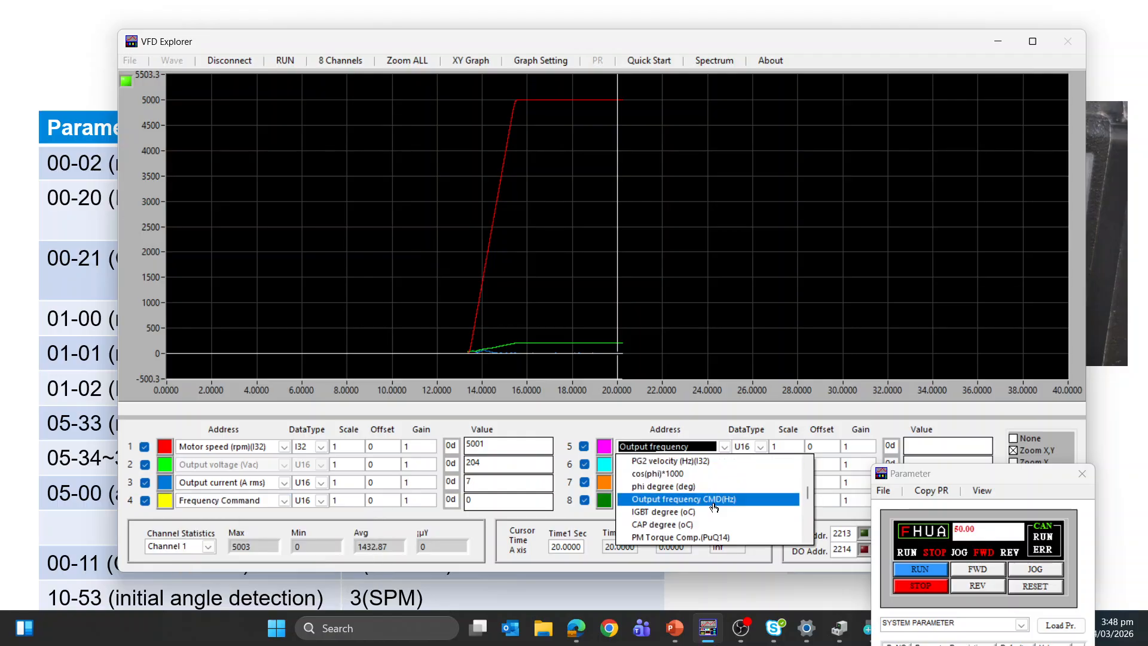
scroll(713, 506, up, 10)
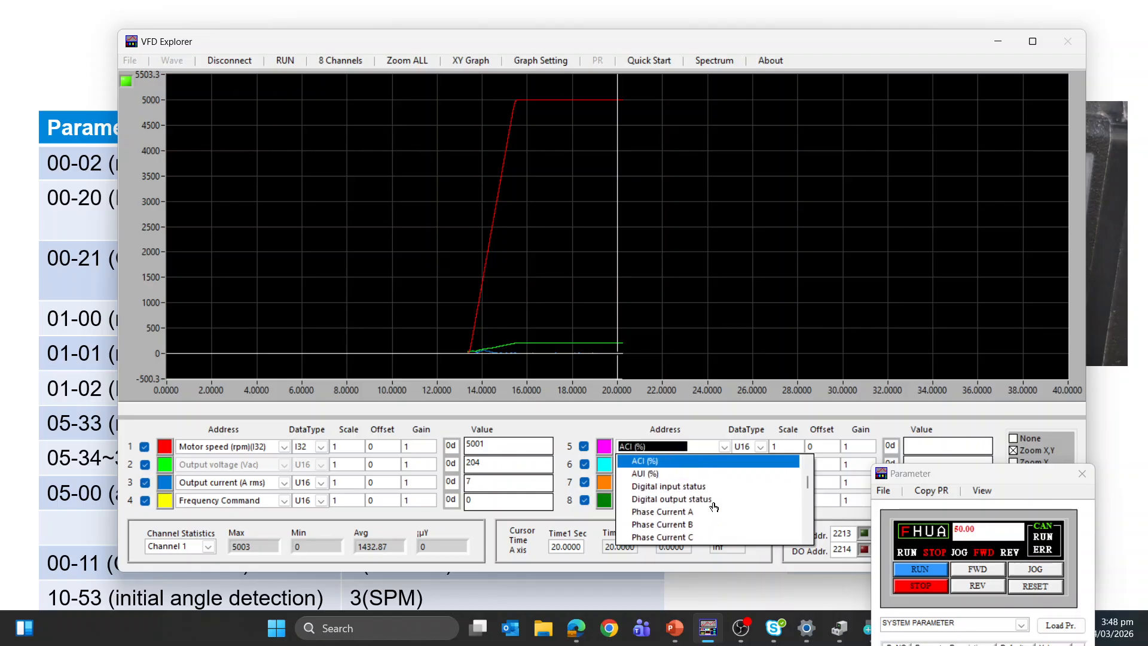
scroll(714, 506, up, 1)
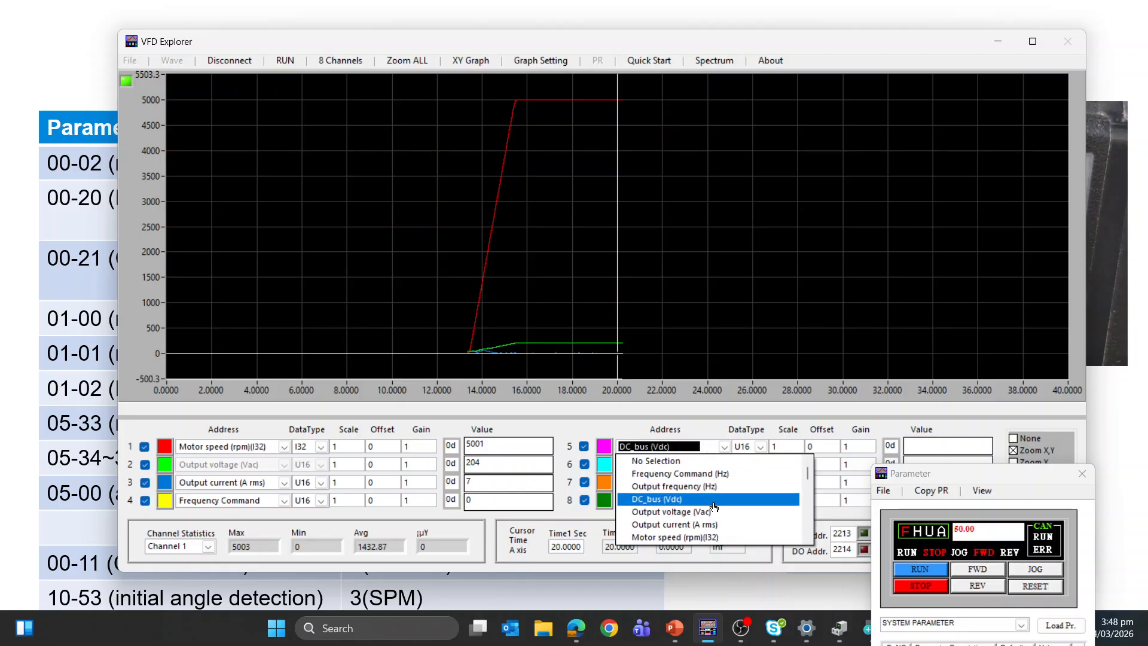
click(713, 511)
click(720, 465)
scroll(720, 465, down, 5)
click(719, 465)
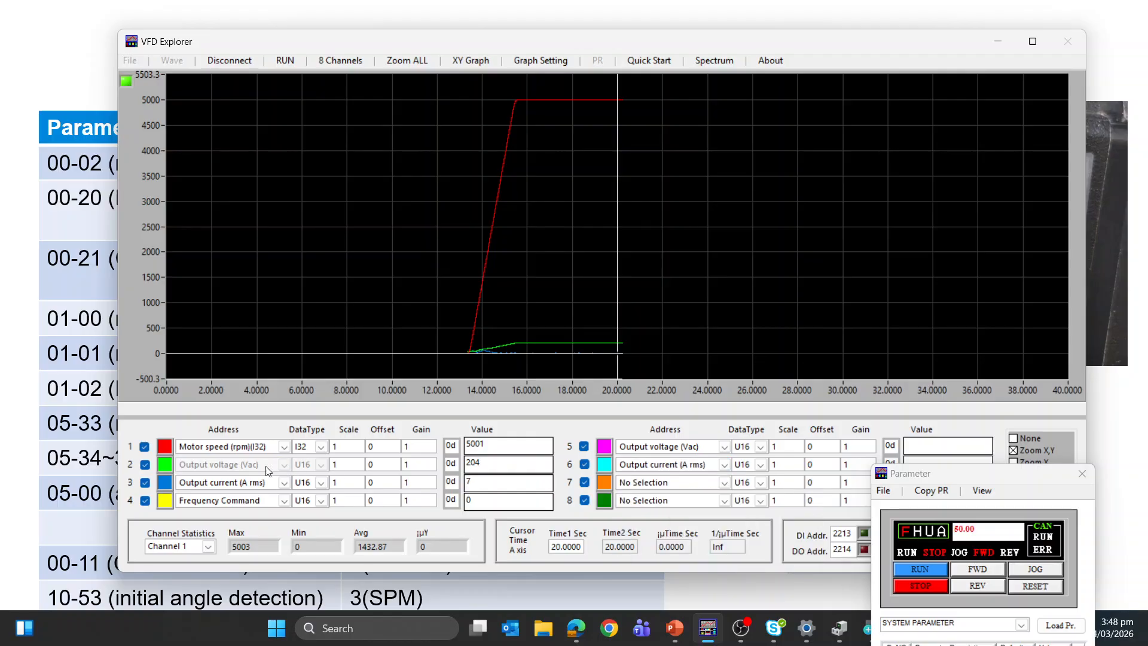
Change recording channel 3 to Torque Output (%).
click(284, 483)
scroll(286, 483, up, 1)
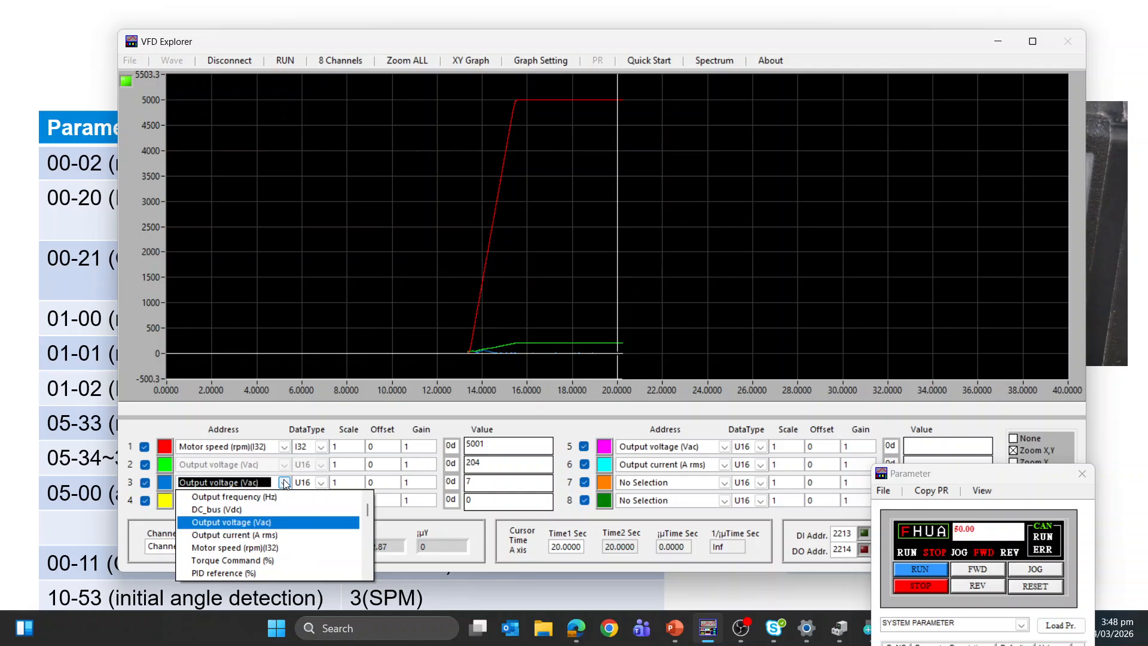
scroll(286, 484, up, 4)
scroll(285, 483, down, 13)
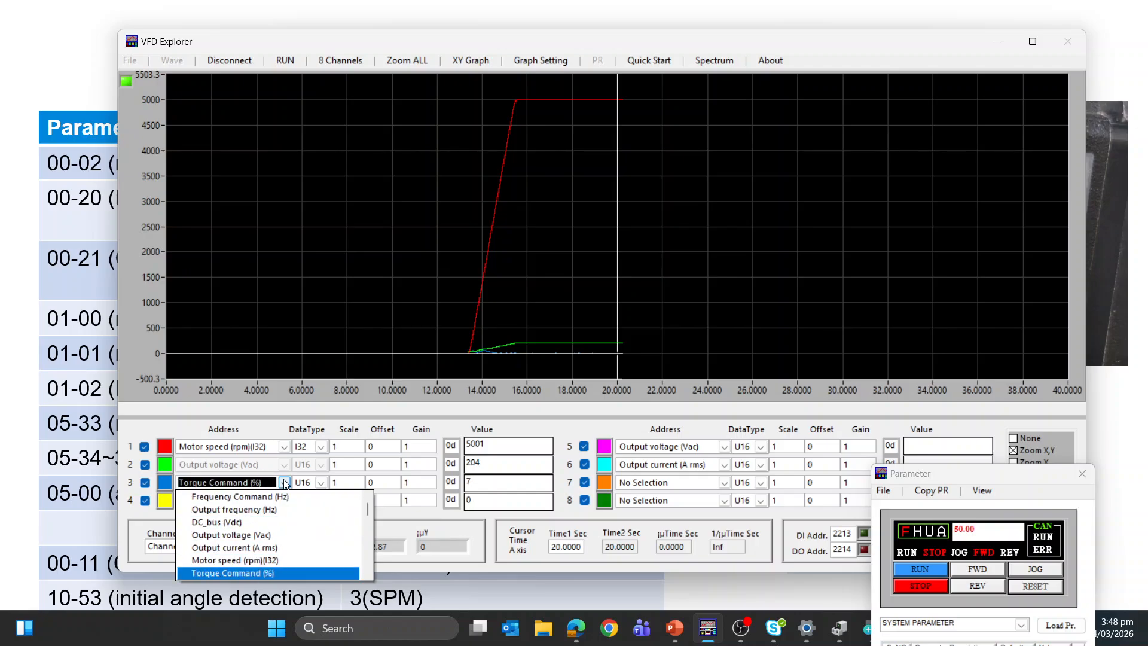
scroll(285, 483, down, 10)
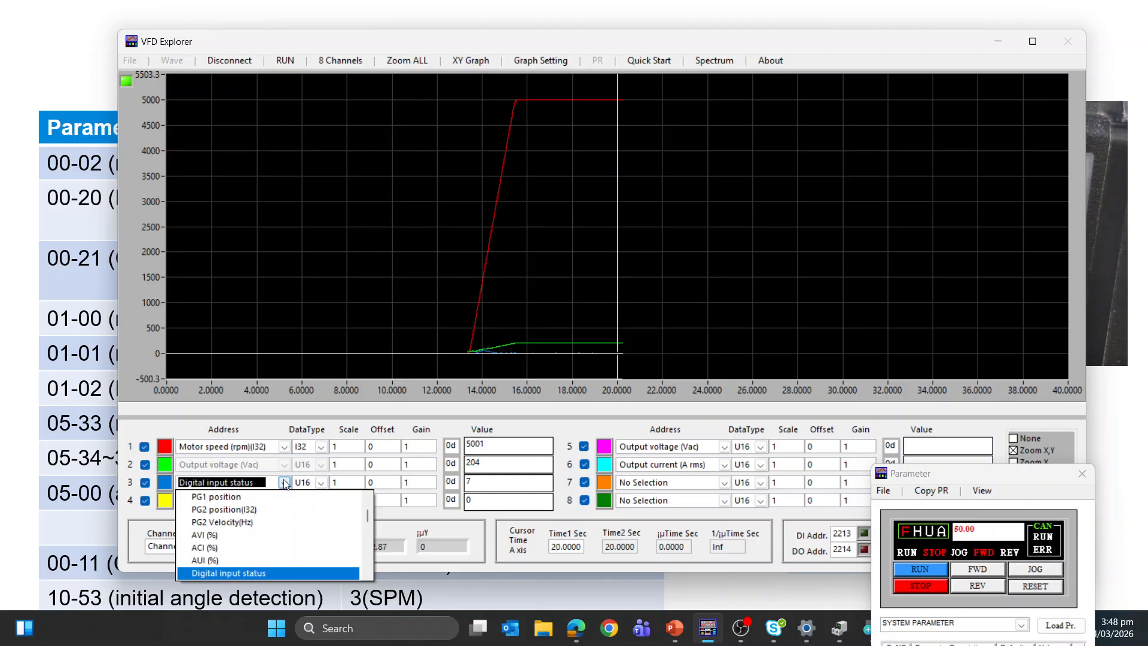
scroll(285, 483, down, 8)
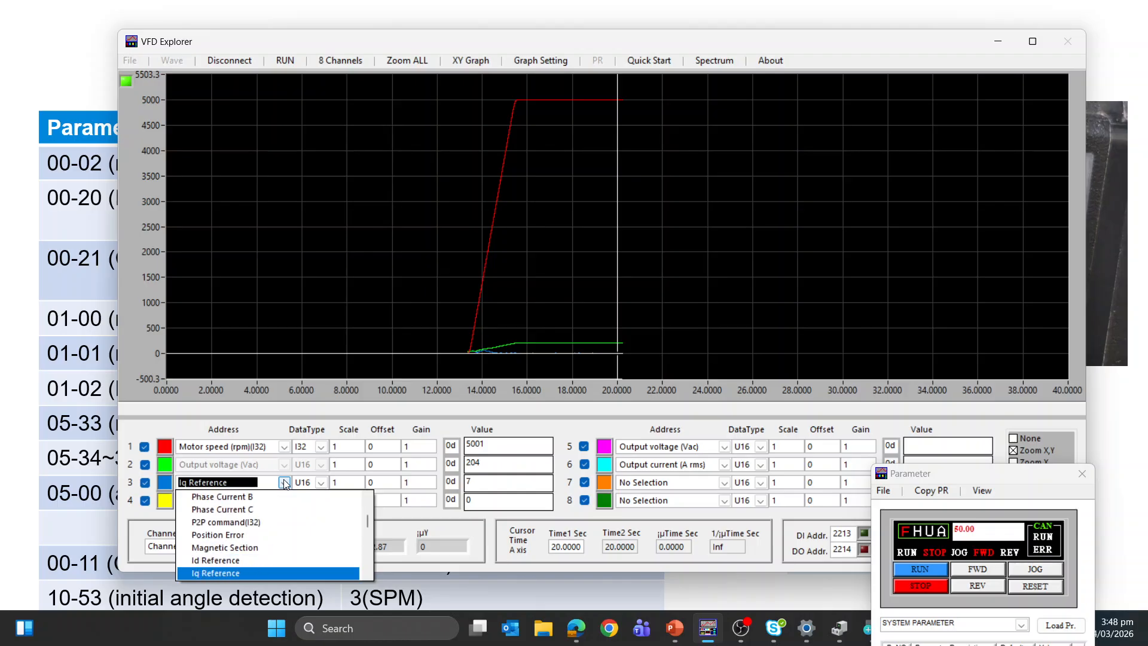
scroll(285, 483, down, 3)
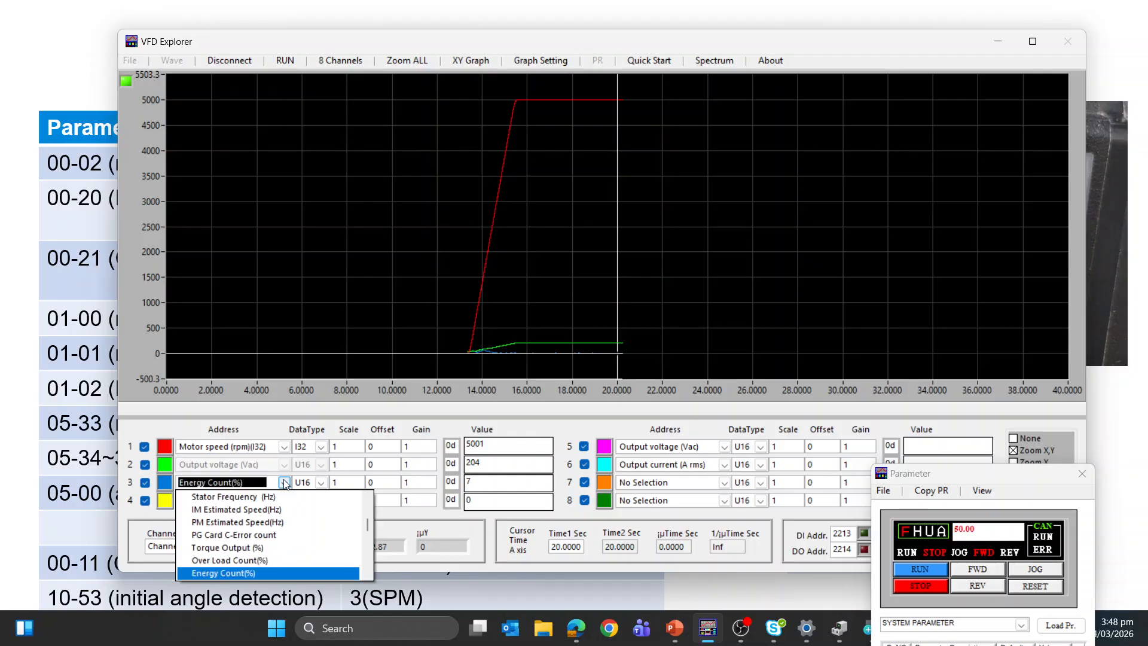
scroll(285, 483, up, 2)
scroll(285, 483, down, 1)
click(285, 484)
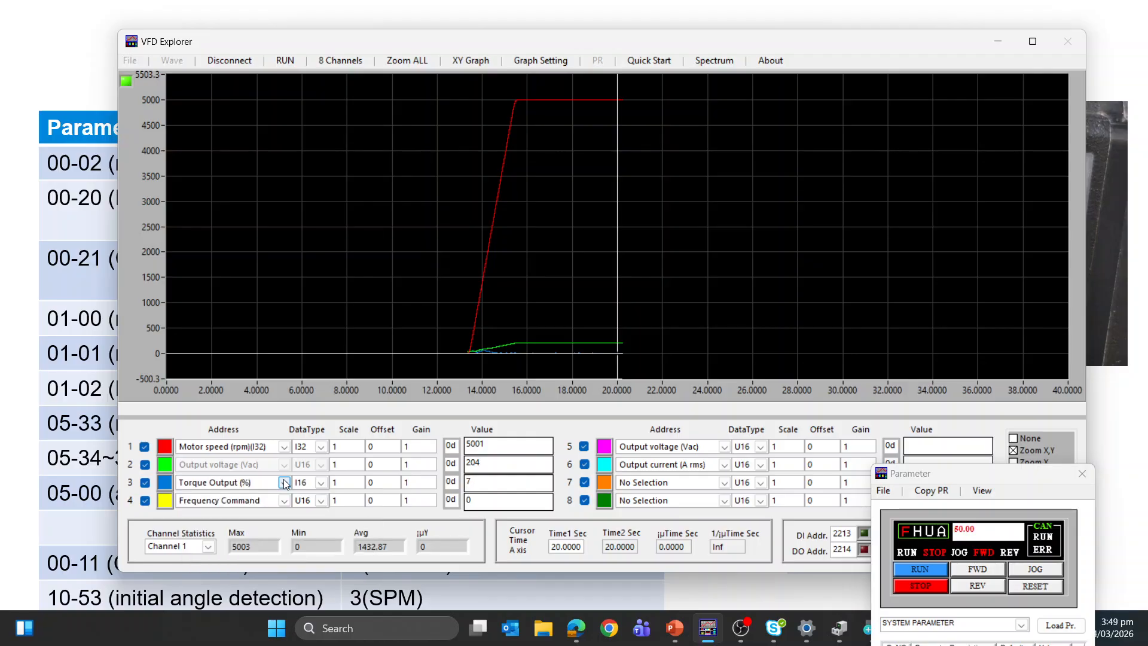
Clear recording channel 4 by setting its address to No Selection.
click(284, 500)
scroll(283, 500, down, 1)
scroll(282, 500, up, 2)
click(284, 500)
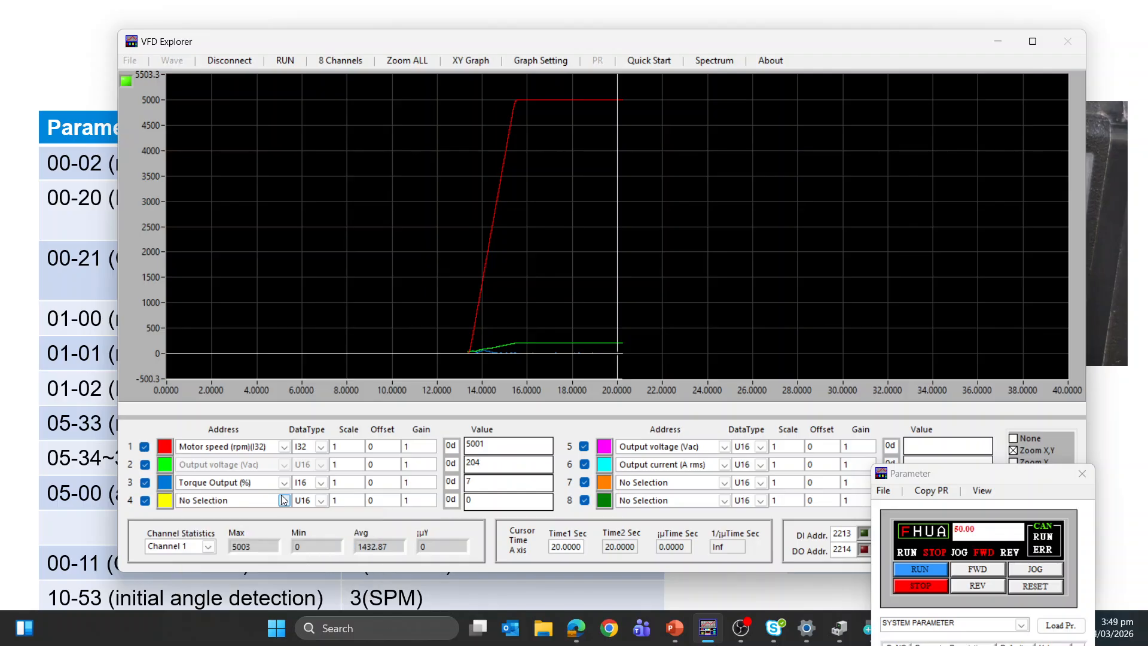
Record a new motor start: start recording, run the drive, fit all curves in the graph and stop the recording.
click(285, 60)
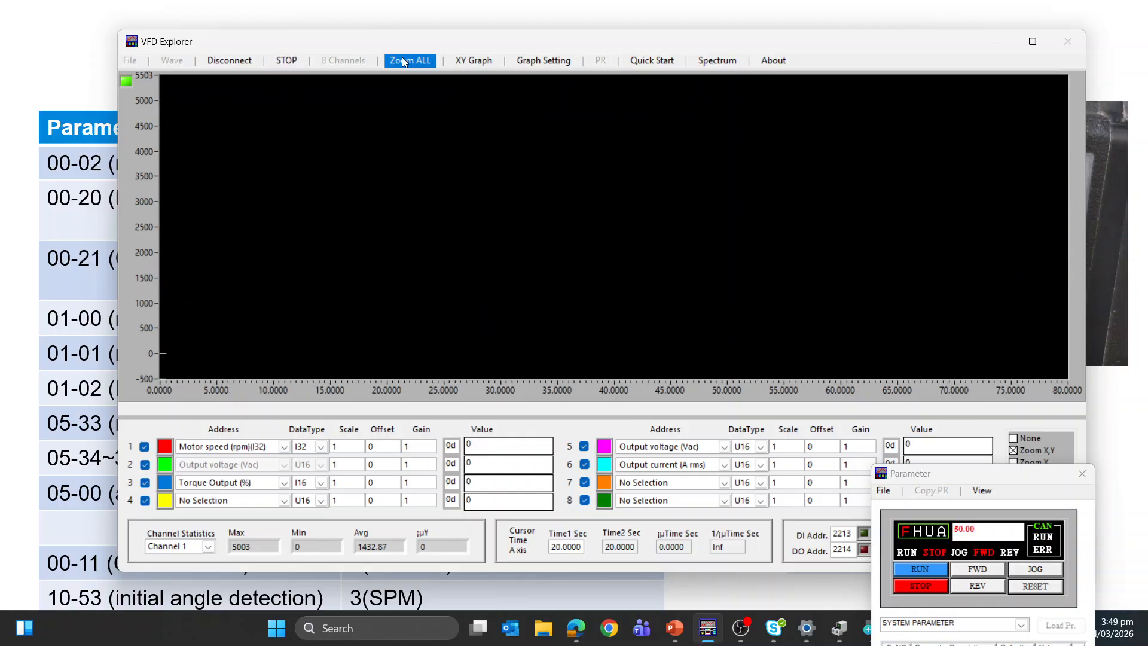
click(937, 572)
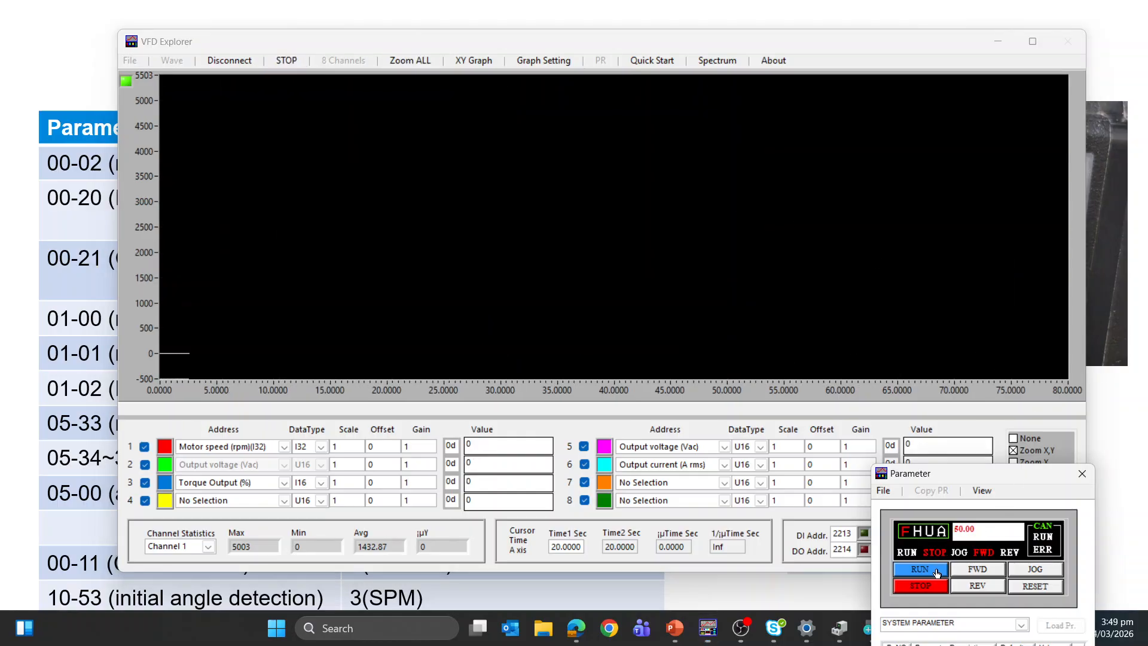
click(424, 63)
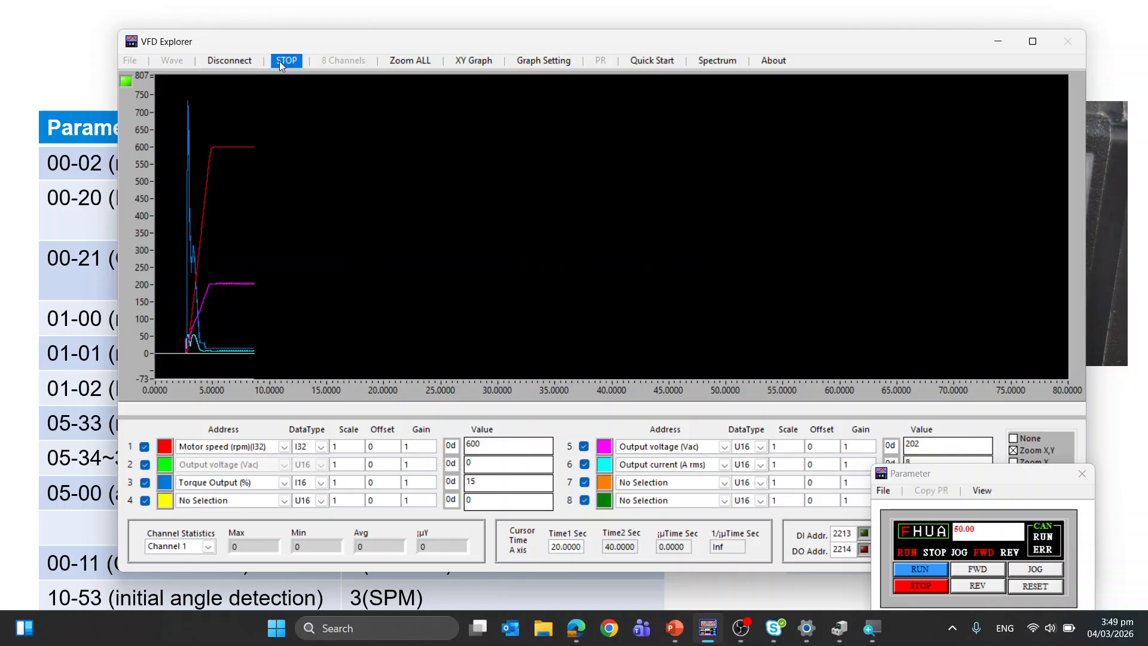
click(278, 61)
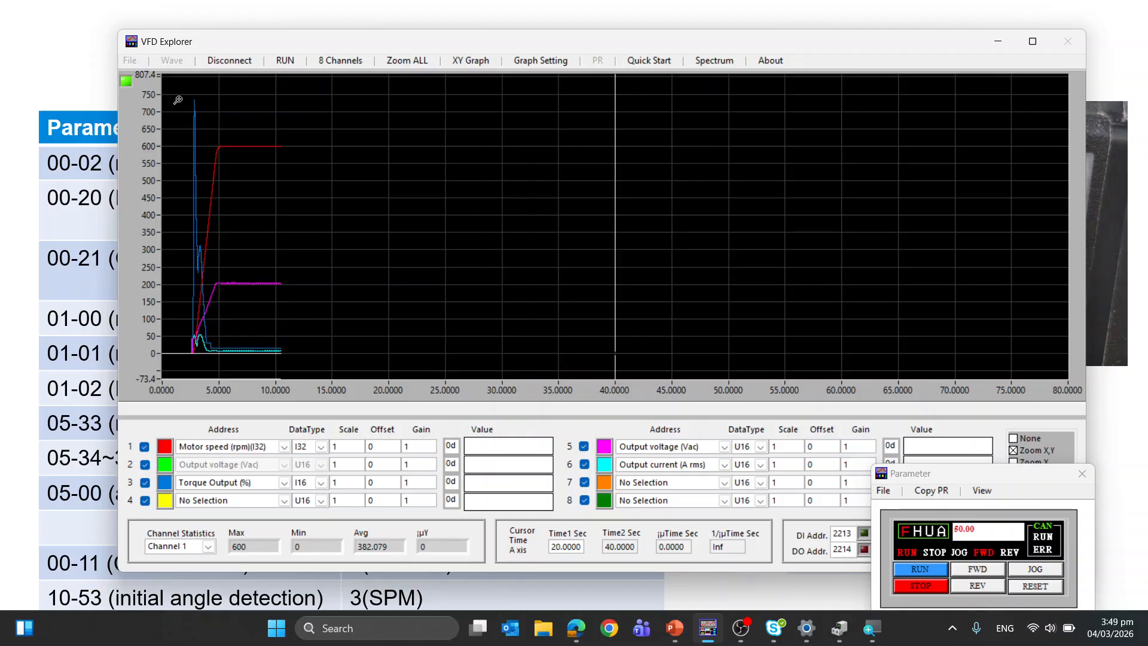
Zoom in on the recorded run-up and trace speed, torque, voltage and current with the time cursor, moving the parameter window clear of the channel values.
drag(175, 87, 291, 365)
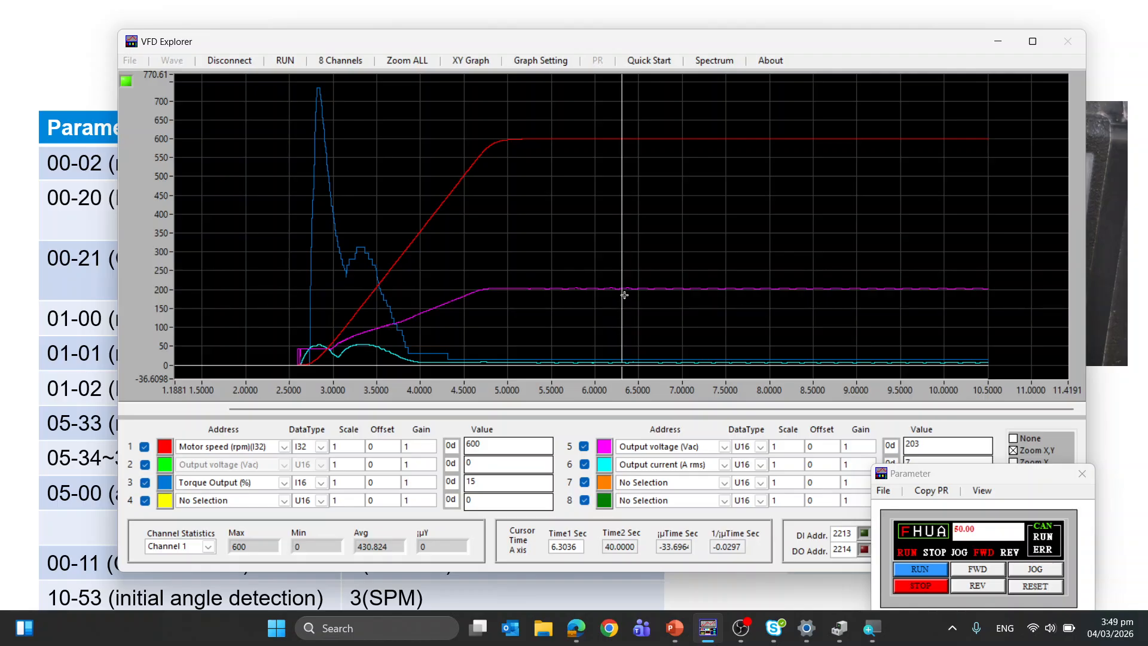
drag(620, 294, 543, 281)
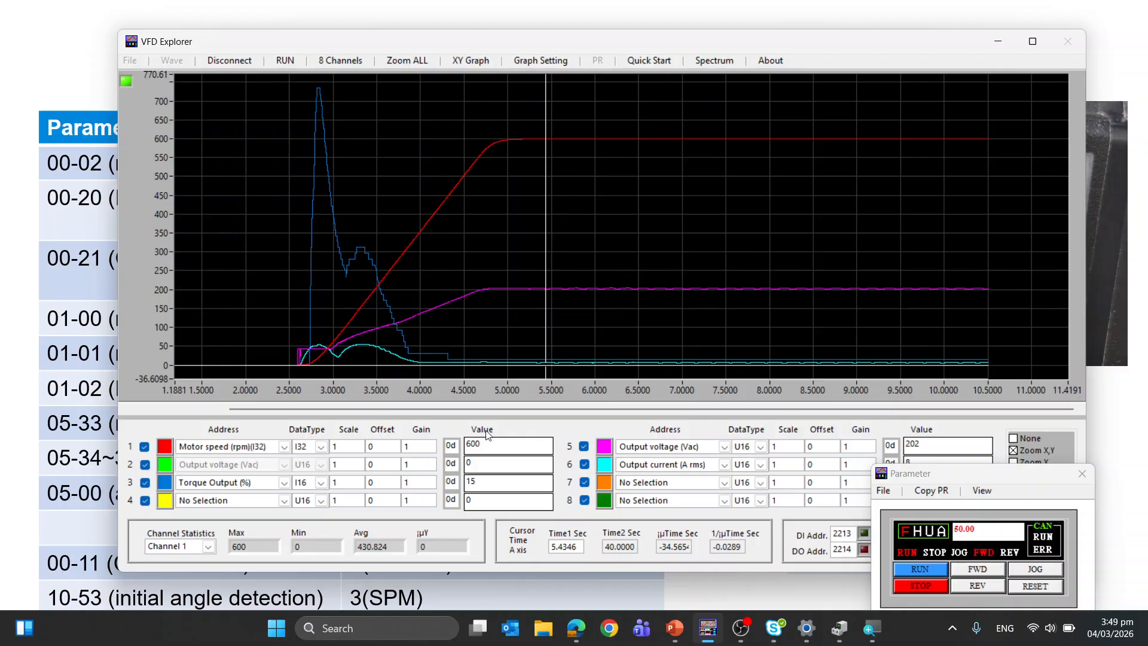
drag(545, 306, 461, 329)
drag(967, 476, 741, 523)
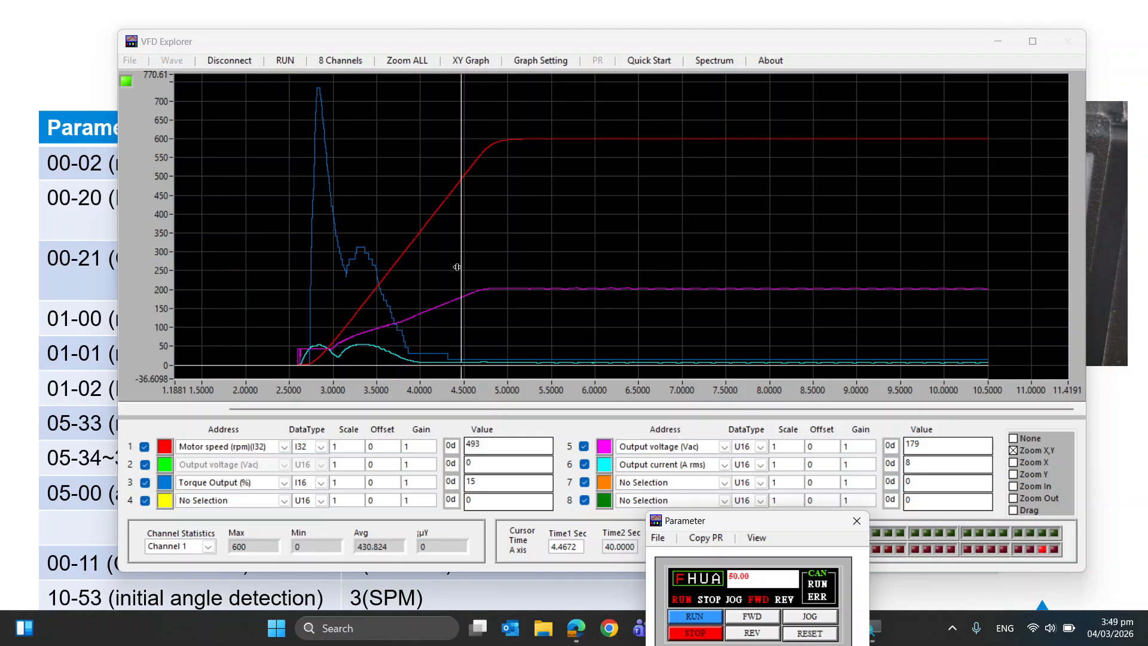
drag(463, 266, 321, 286)
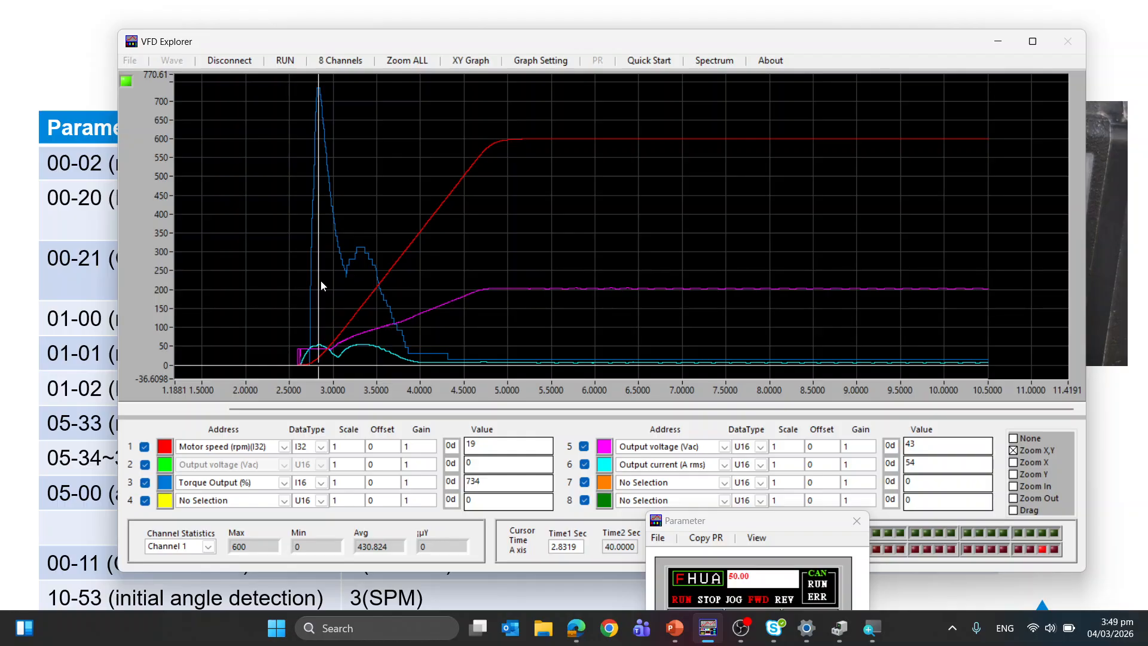
drag(321, 285, 473, 323)
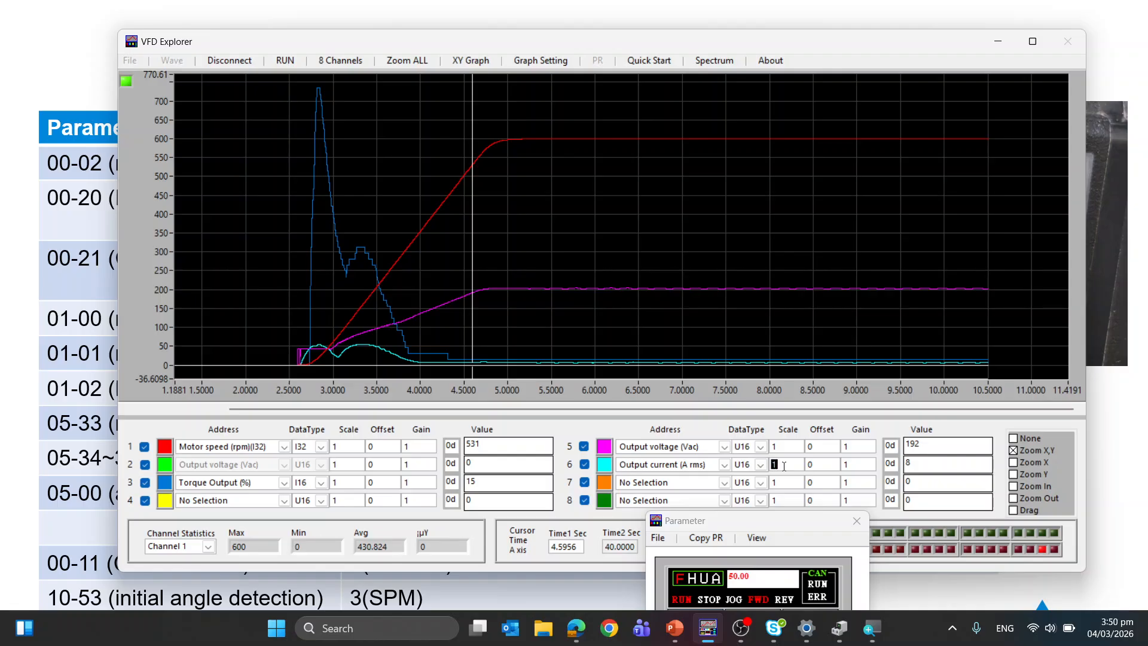
Enlarge the channel 6 output current curve with a scale of 2, and finally 10.
key(Return)
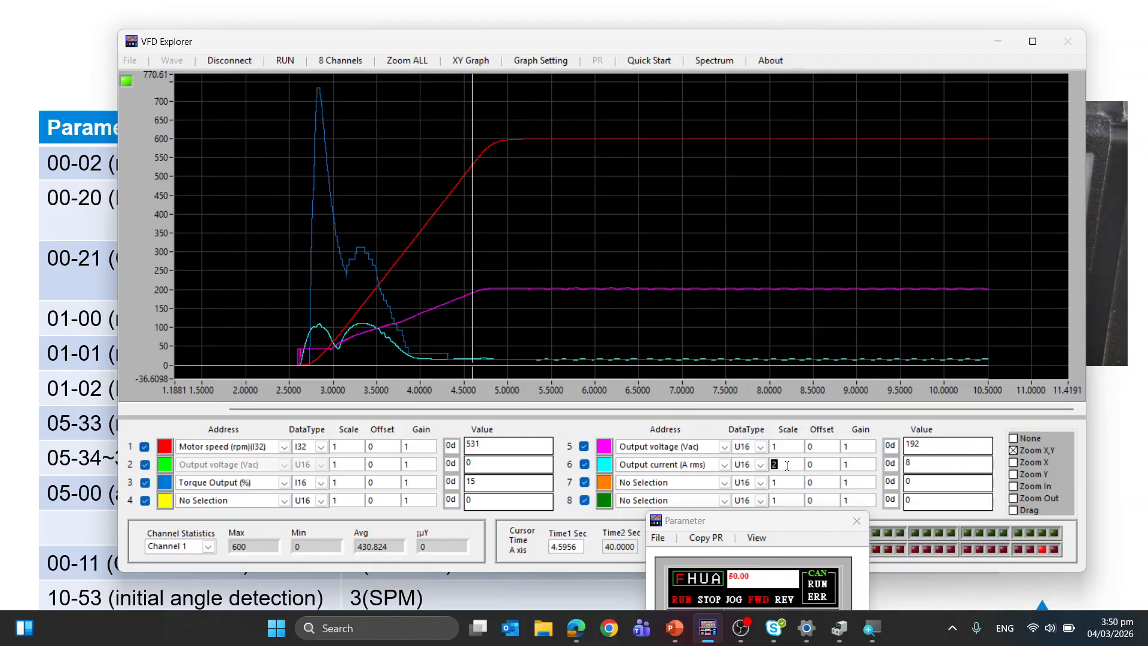
key(Return)
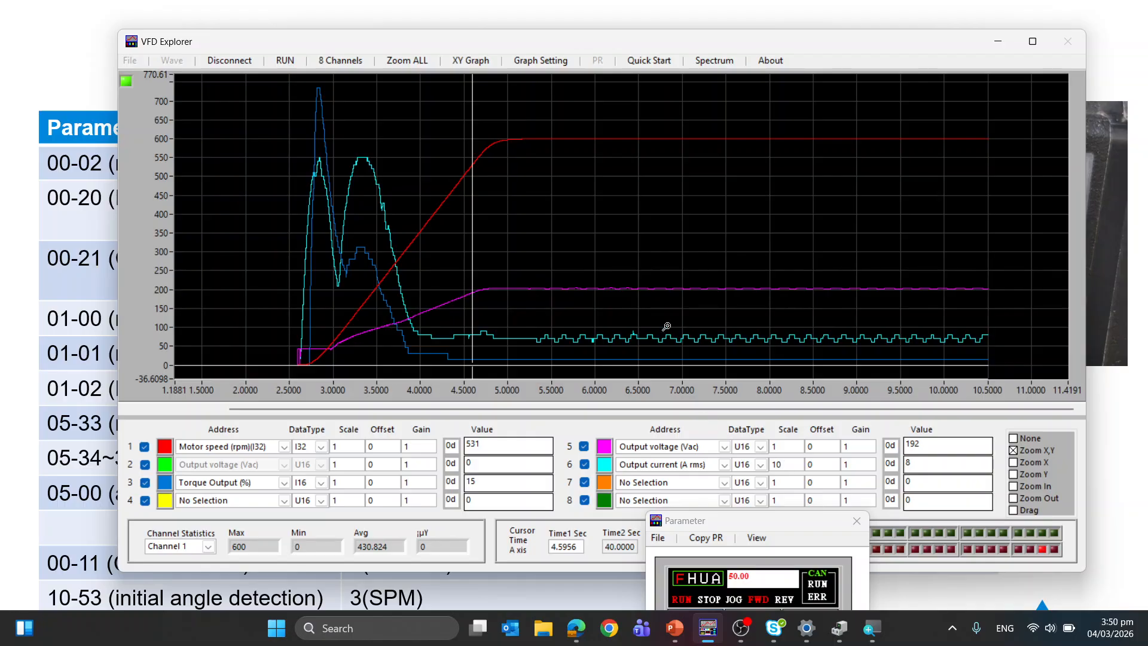
Read the channel values with the time cursor on the falling part of the rescaled current curve, at about 3.6 s.
drag(472, 265, 450, 287)
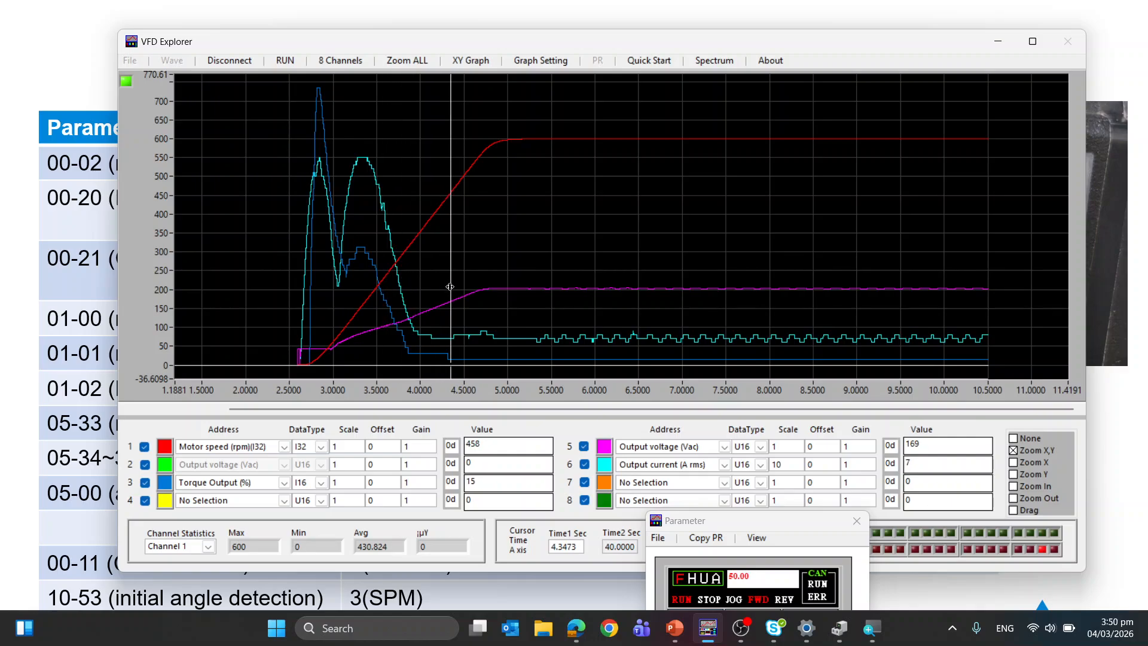
double_click(792, 460)
click(922, 461)
click(555, 286)
drag(555, 285, 385, 318)
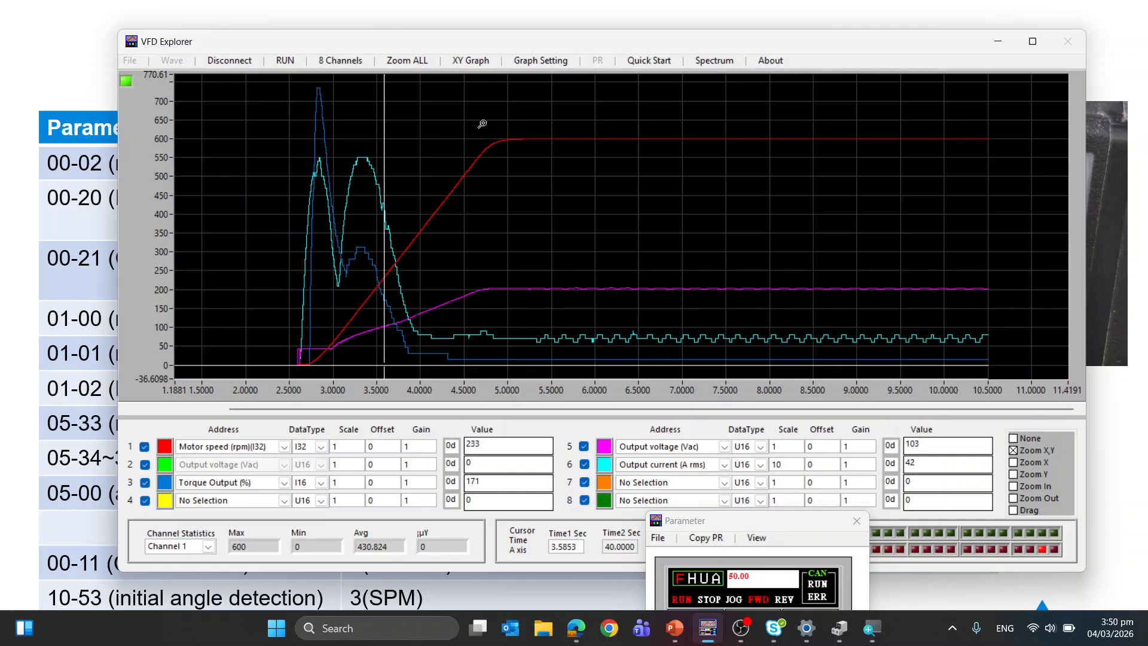
Disconnect the software from the drive and connect it again.
click(229, 61)
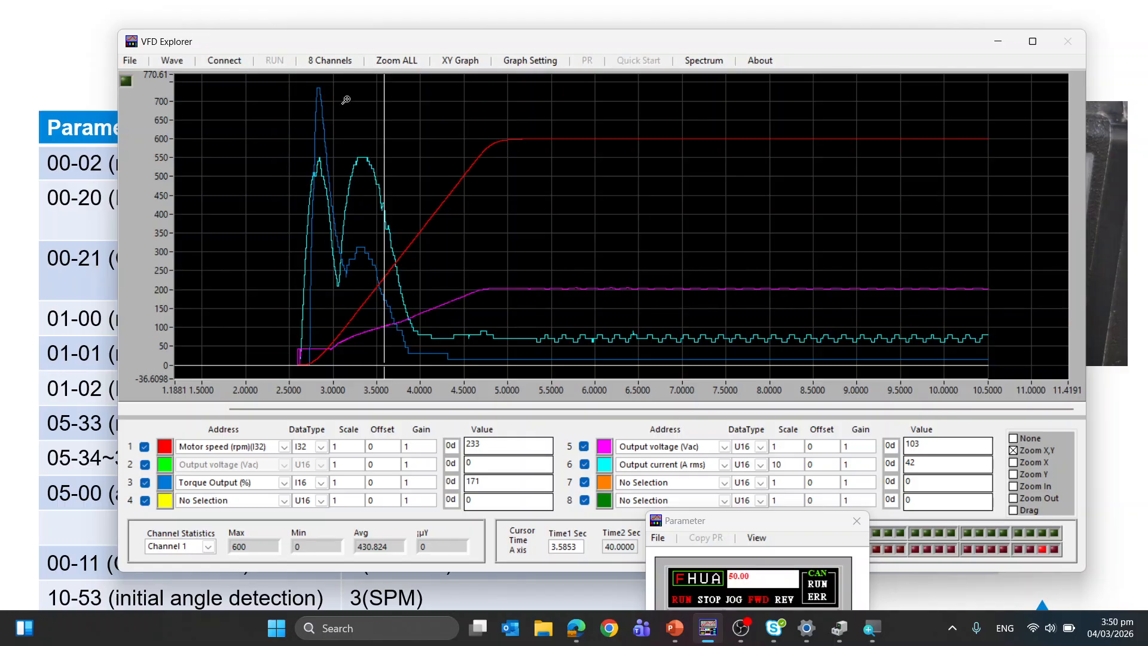
click(234, 63)
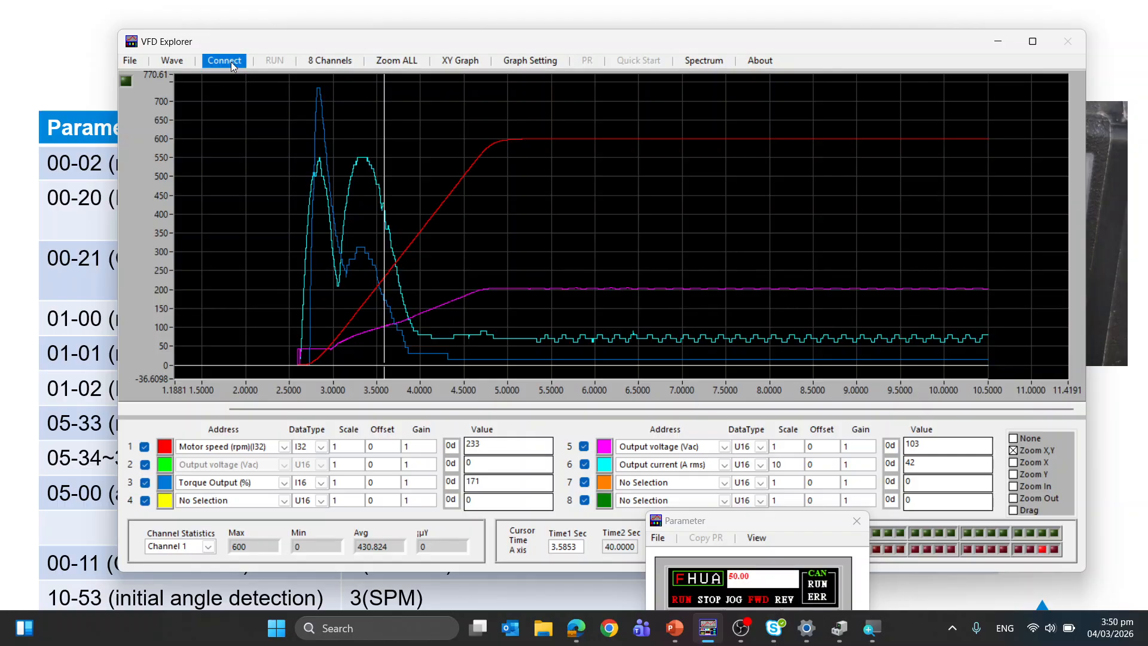
click(227, 64)
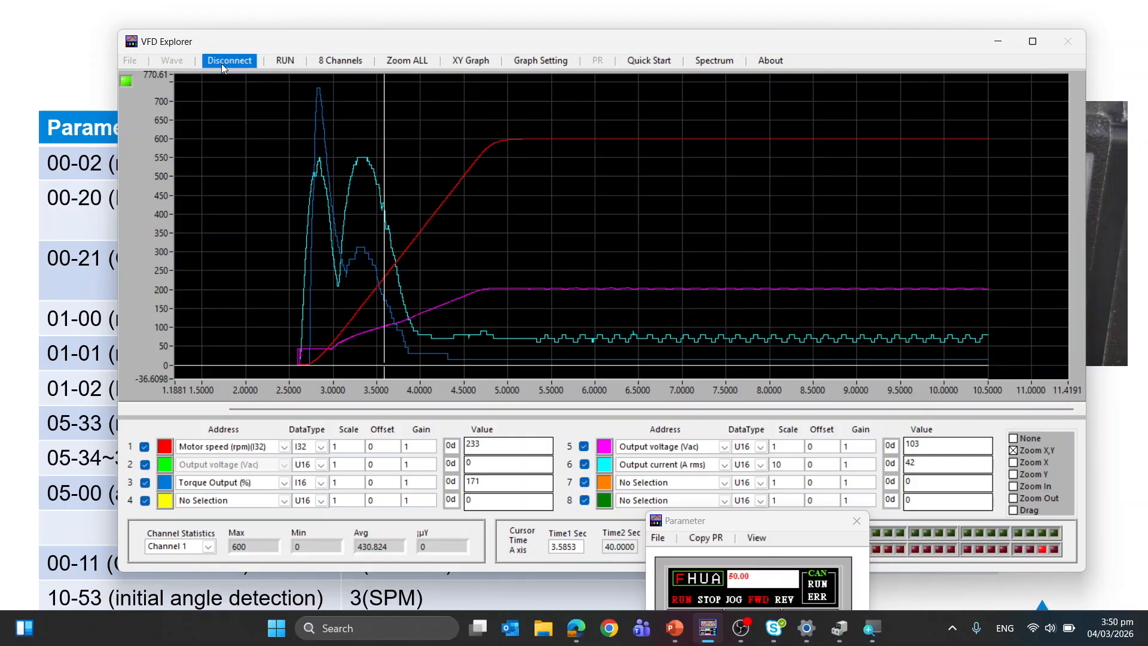
With the drive disconnected, save the waveforms to the Desktop as "VFD explorer test wave monitor1.txt" and fit the full recording in the graph.
click(169, 63)
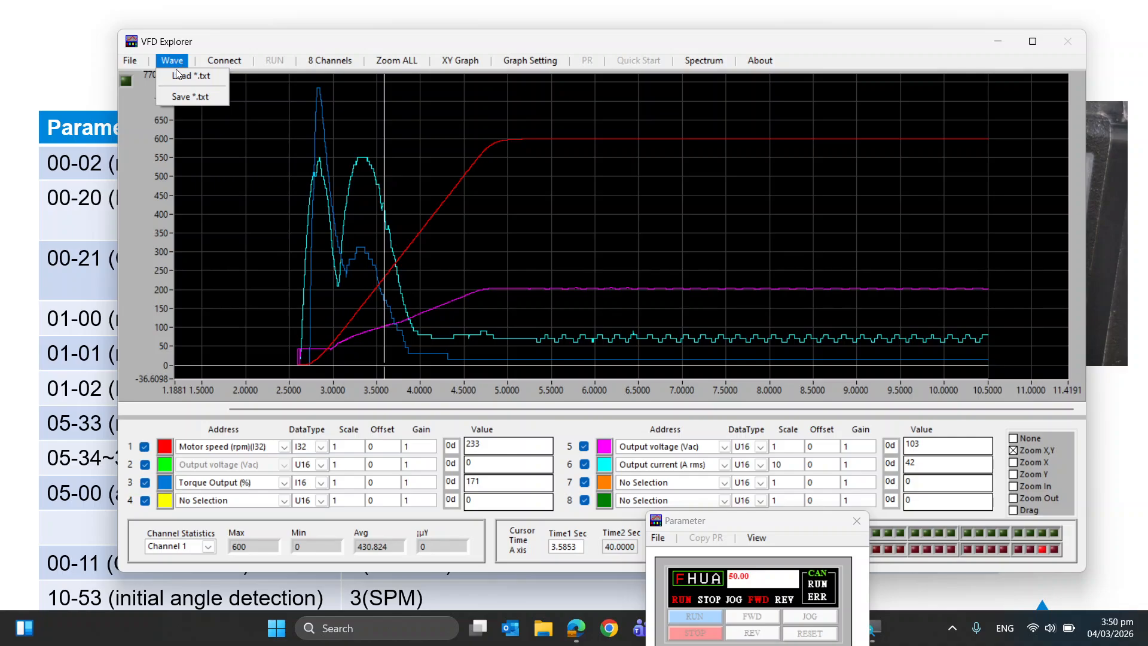
click(182, 97)
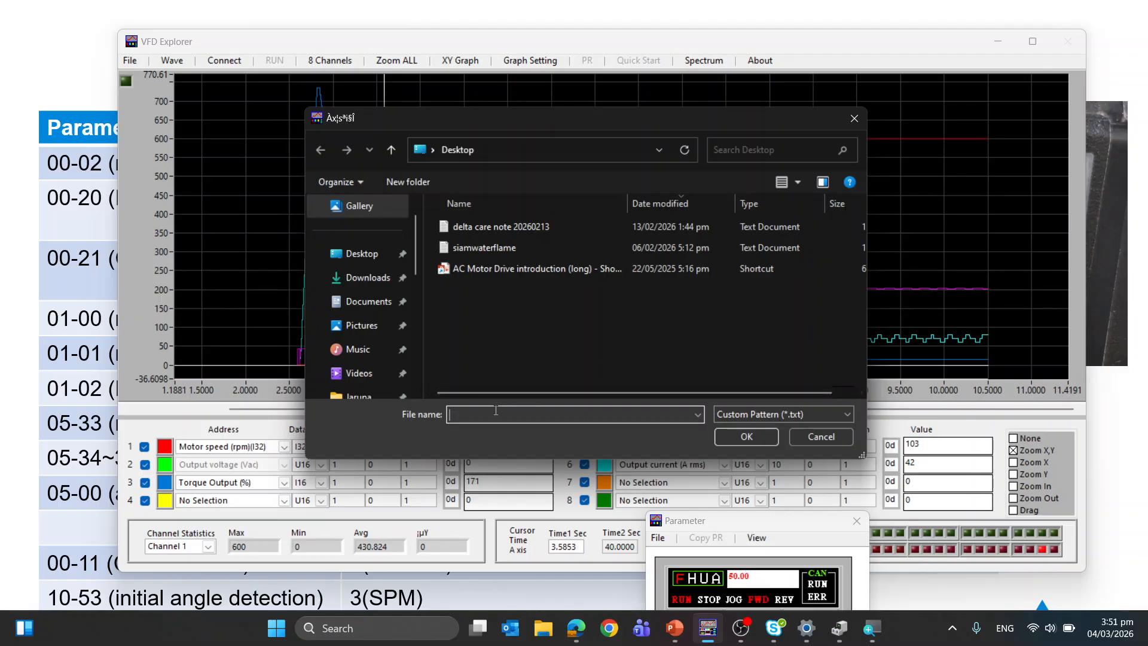
text(VFD explo)
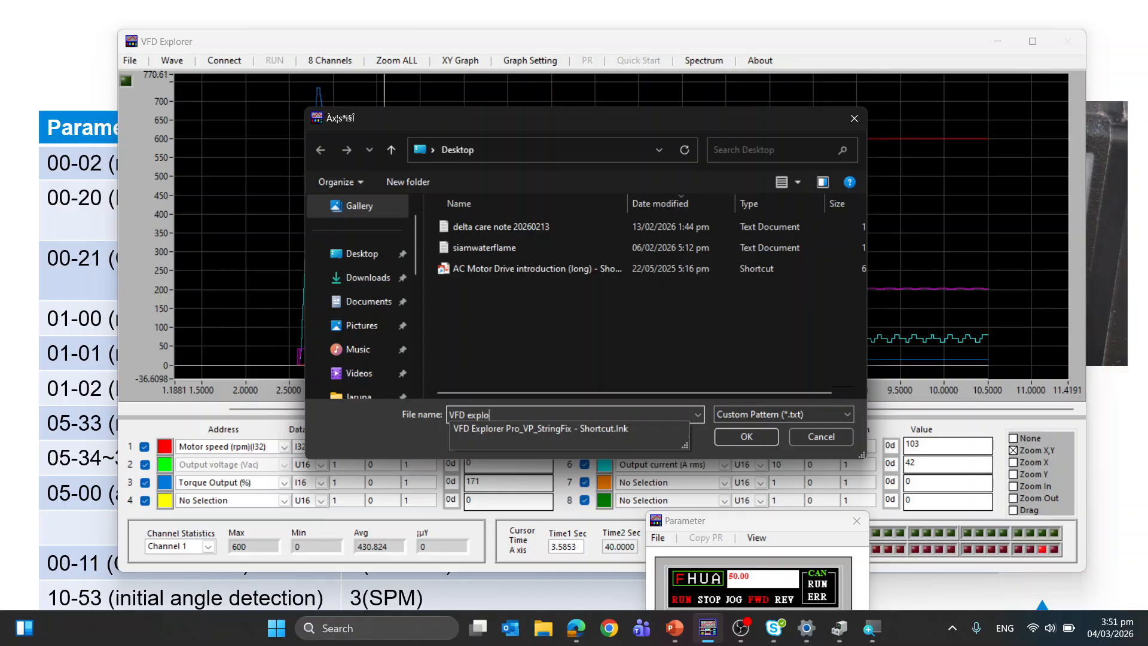
text(rer test wave mon)
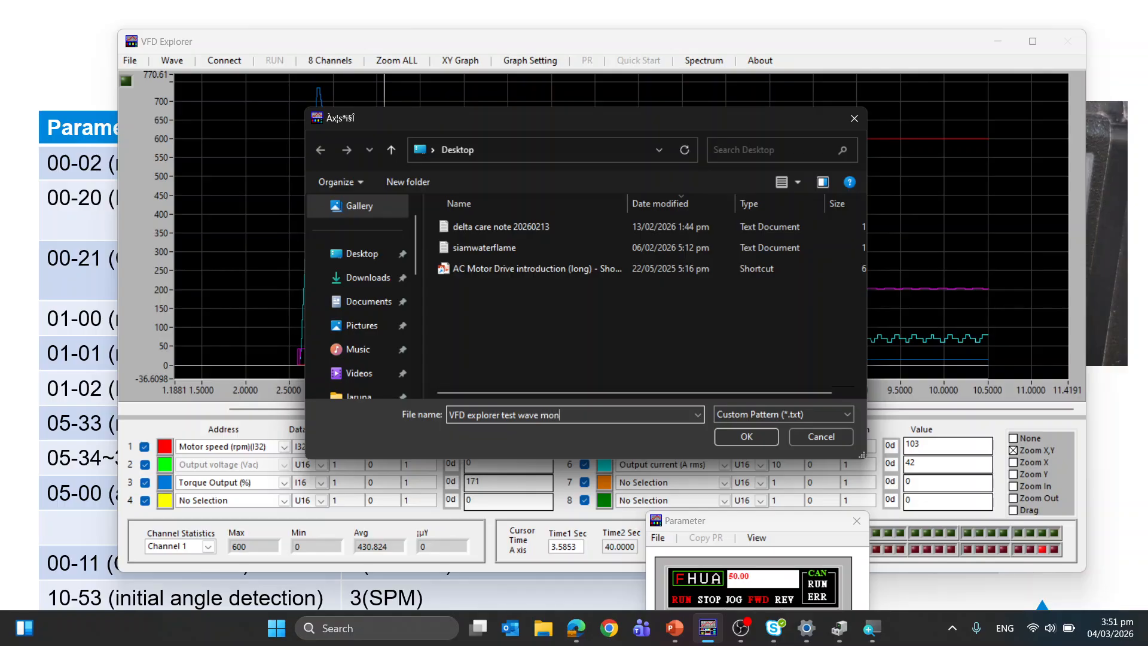
key(Return)
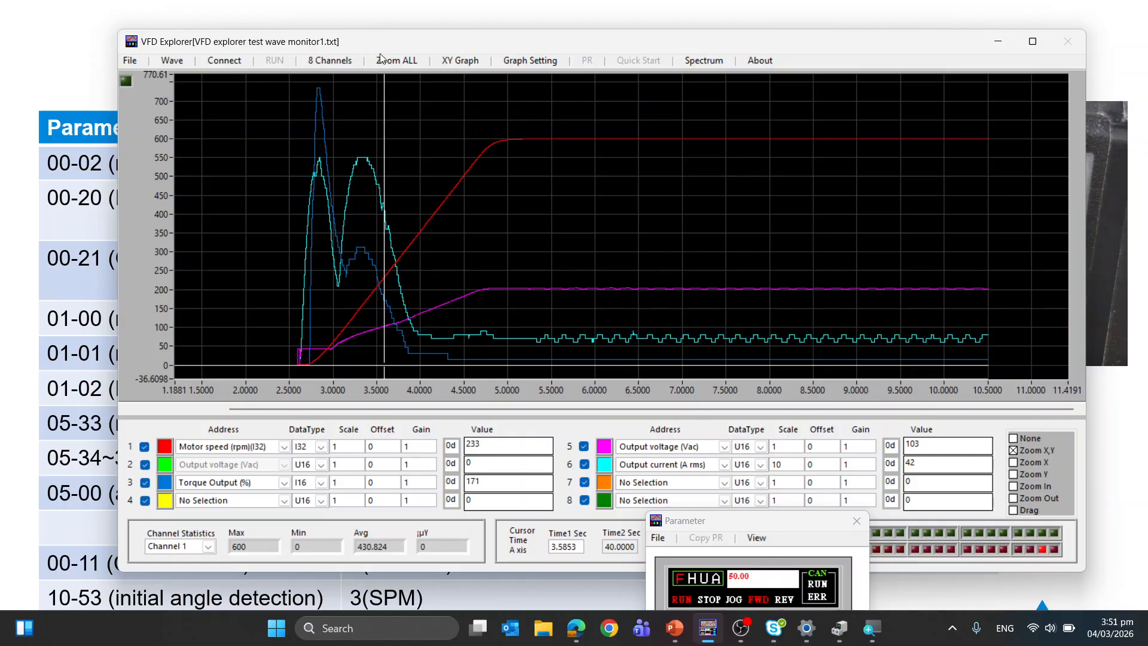
click(397, 61)
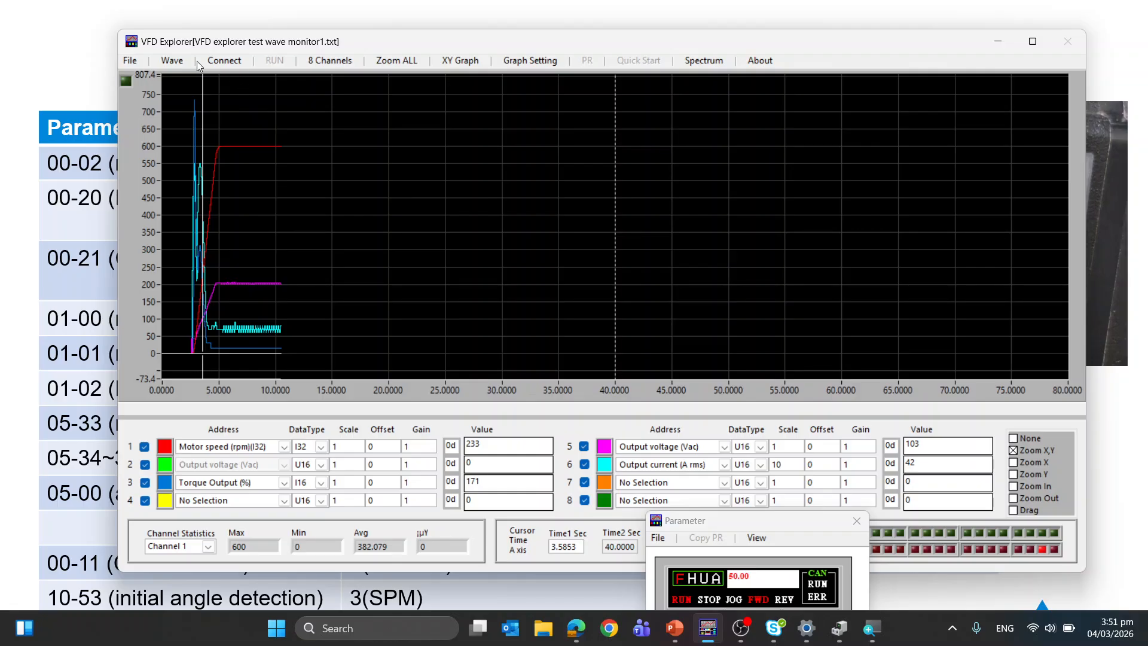
Record a new set of waveforms from the connected drive, fit them in the graph, and stop the recording.
drag(428, 126, 532, 251)
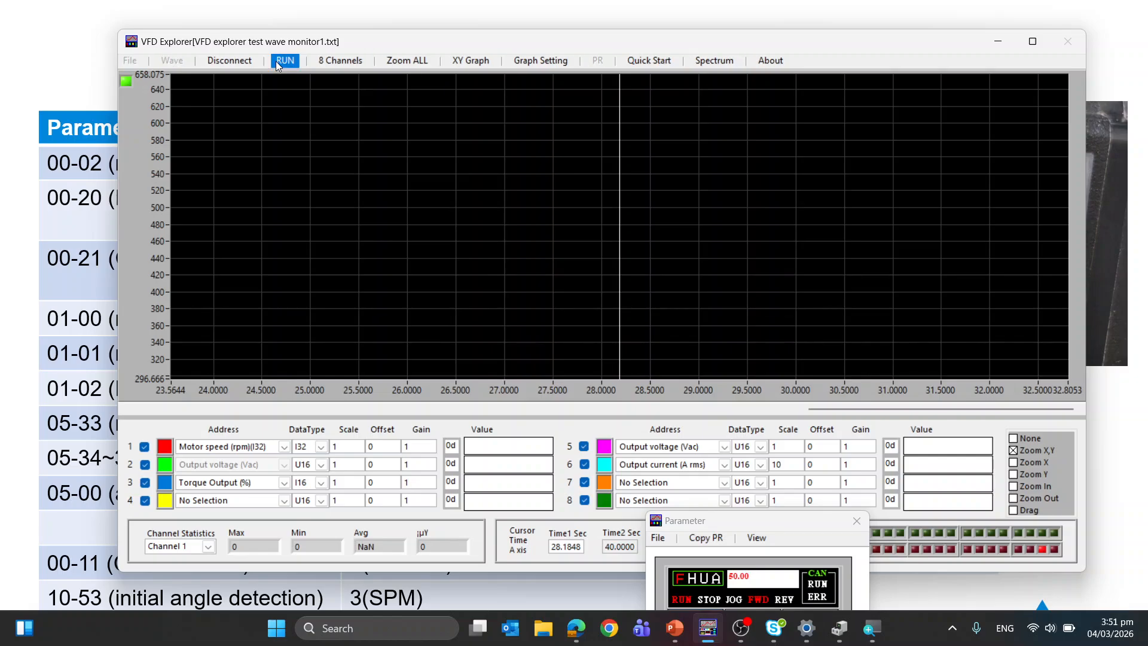
click(286, 62)
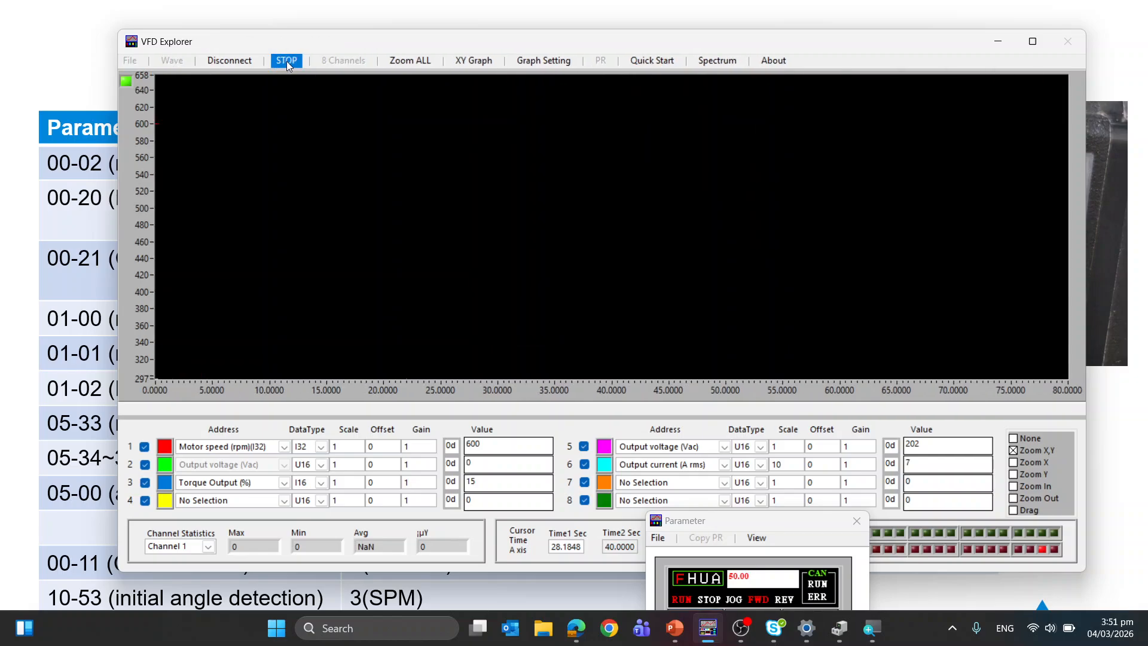
click(394, 61)
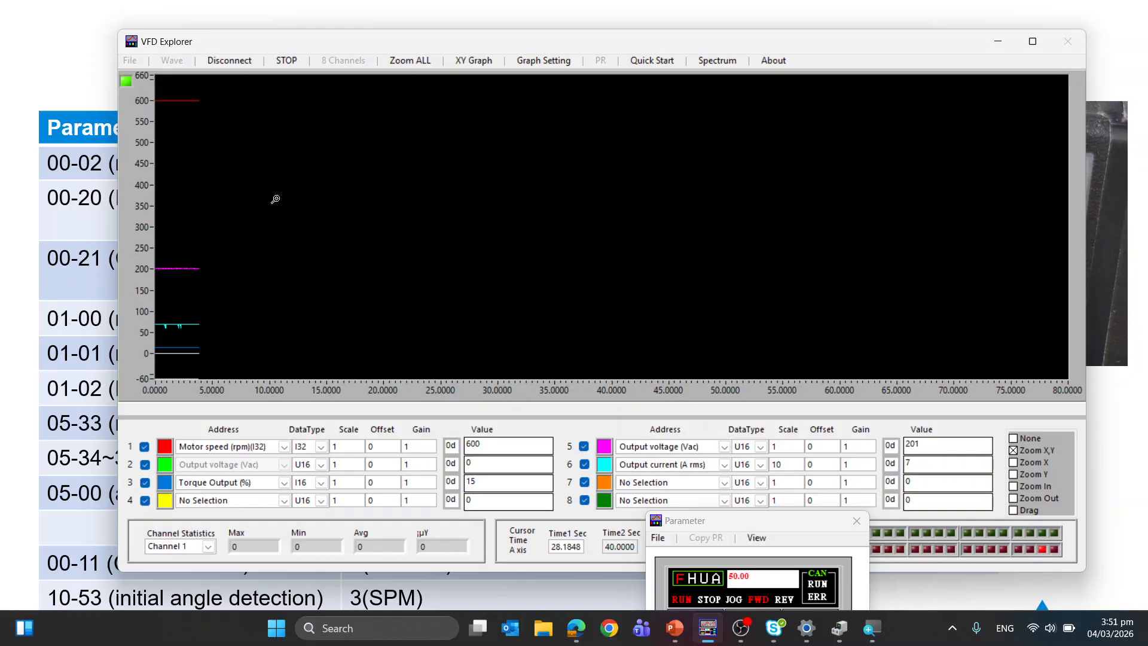
click(288, 61)
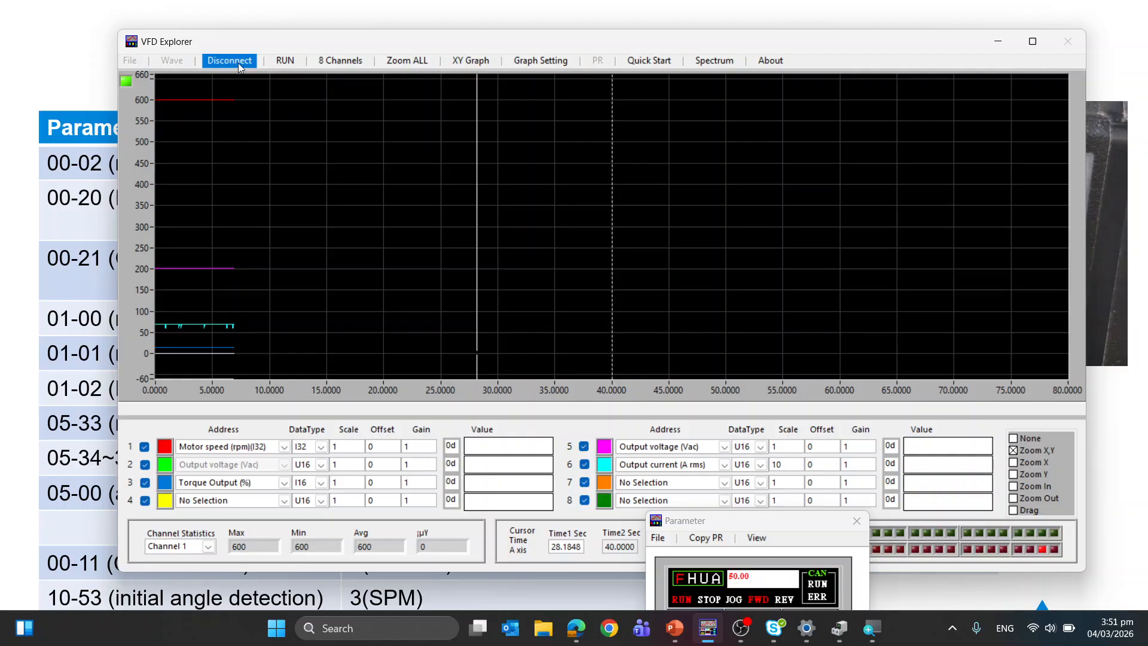
Disconnect from the drive and load the saved waveform file "VFD explorer test wave monitor1.txt" from the Desktop.
click(239, 62)
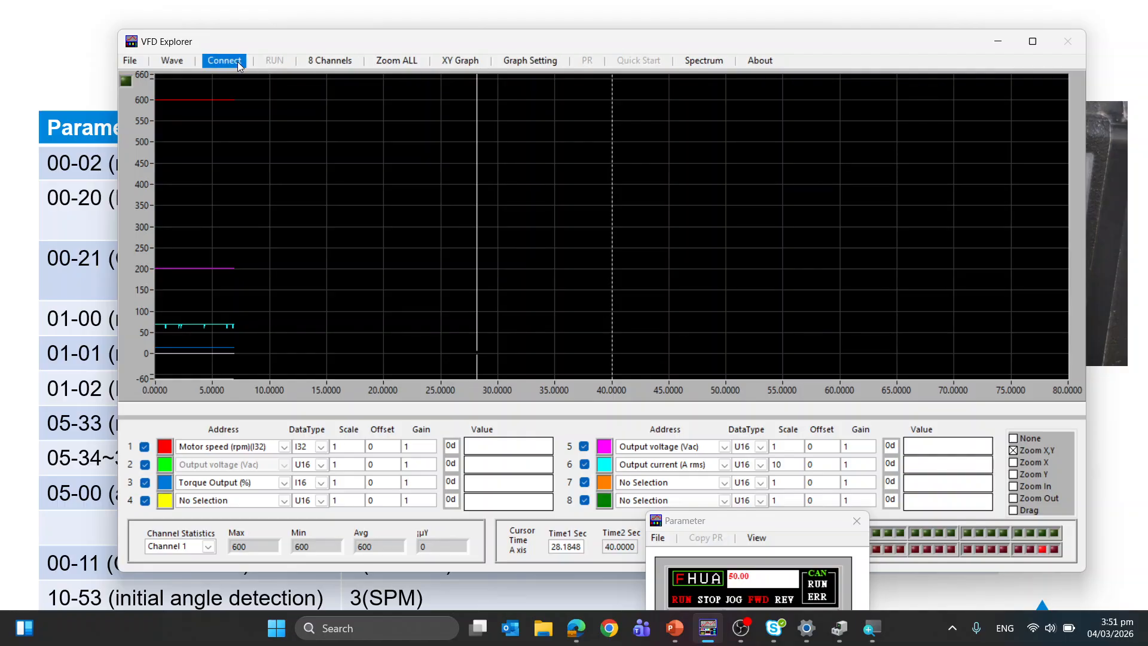
click(170, 60)
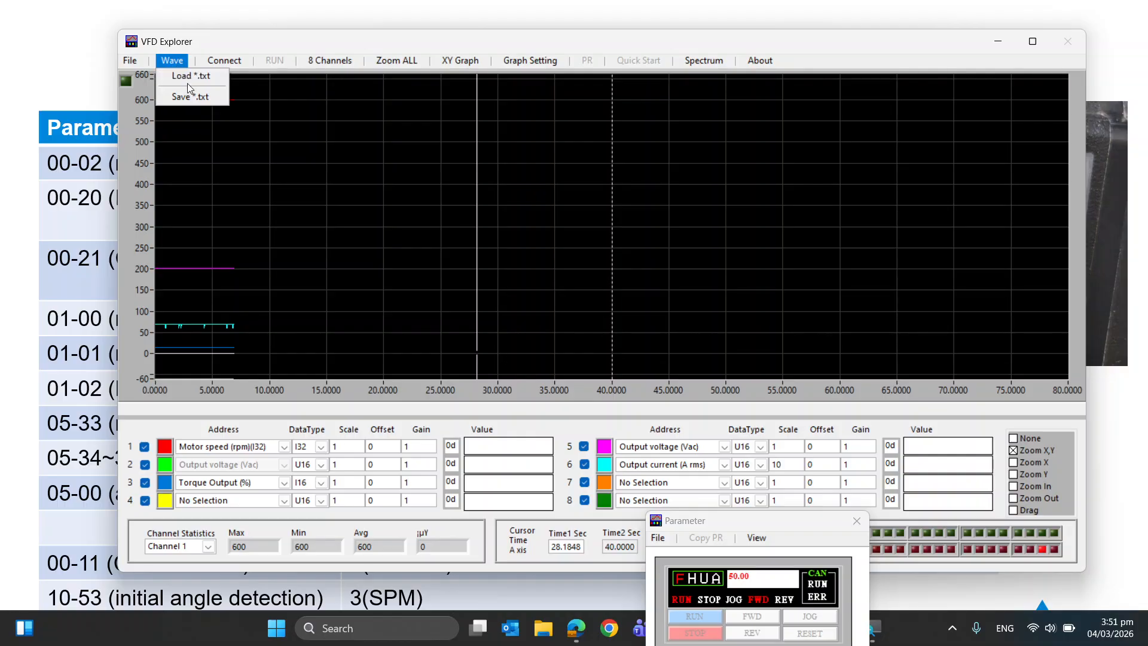
click(189, 77)
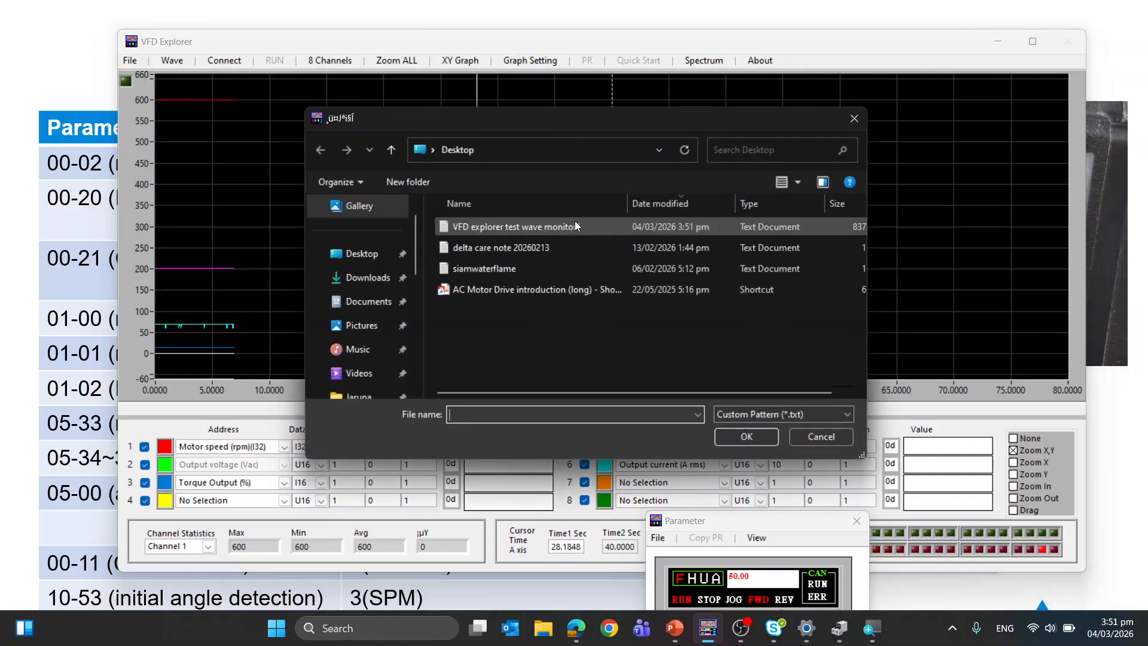
click(559, 222)
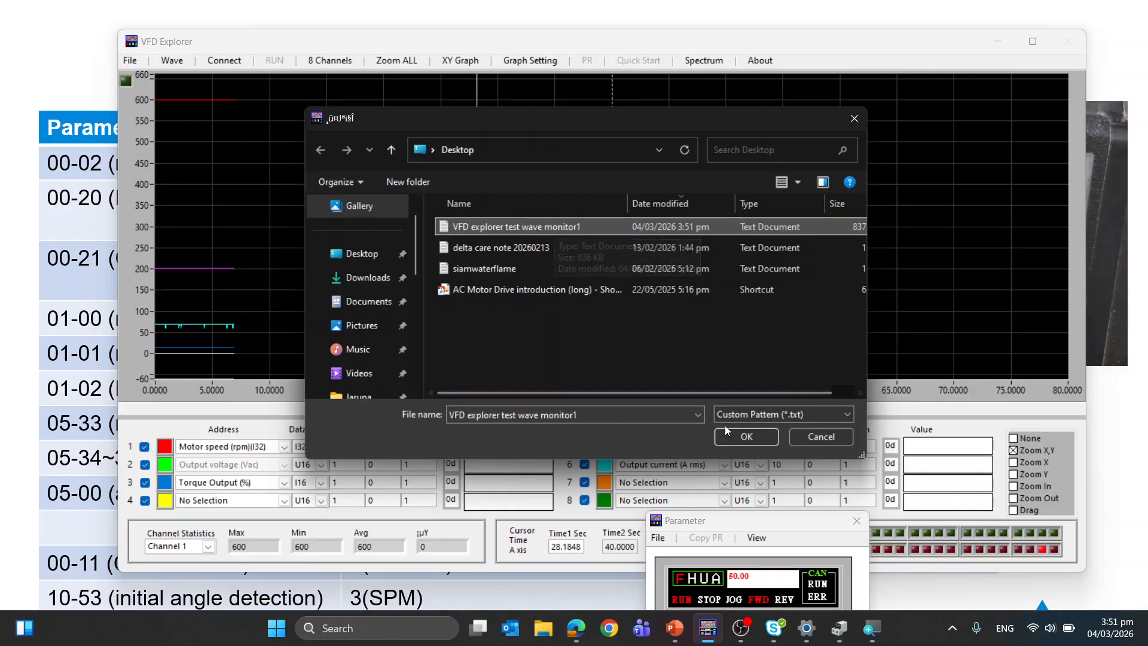
click(740, 437)
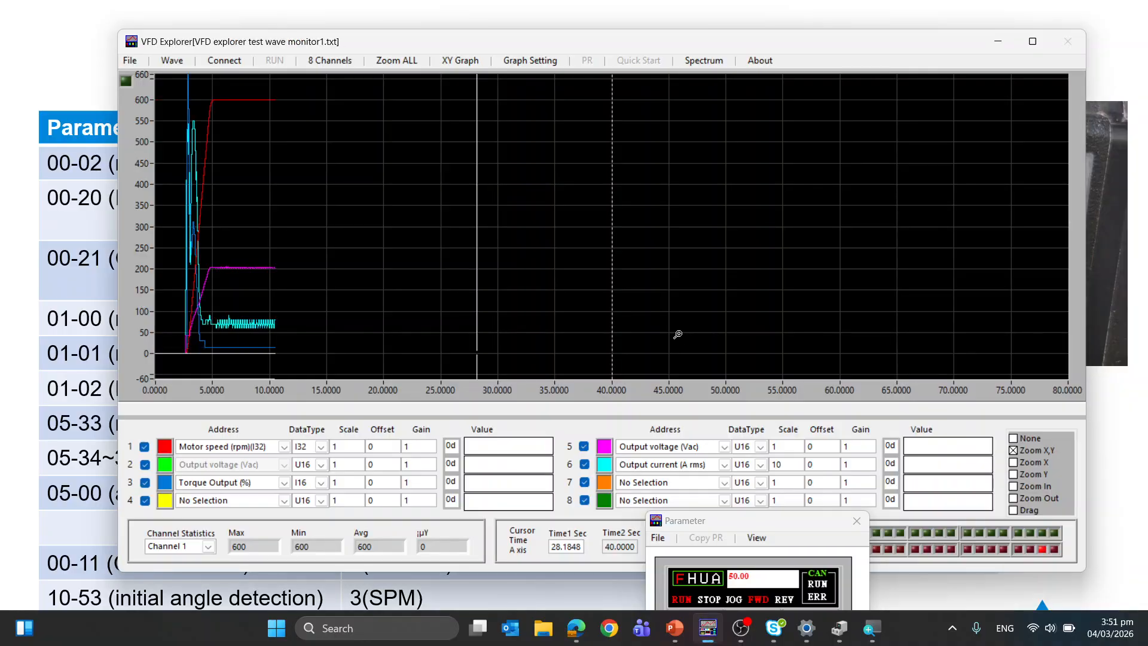
Examine the loaded start-up waveforms up close, particularly the torque and current peaks, and return to the full recording.
drag(164, 81, 297, 362)
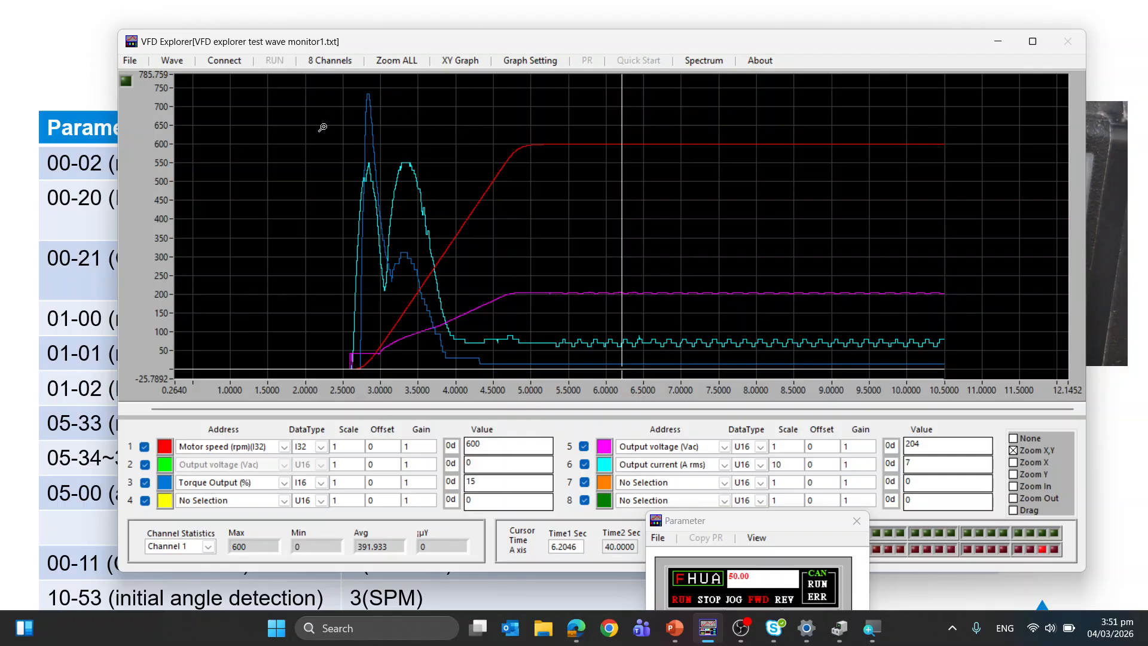
drag(316, 84, 410, 372)
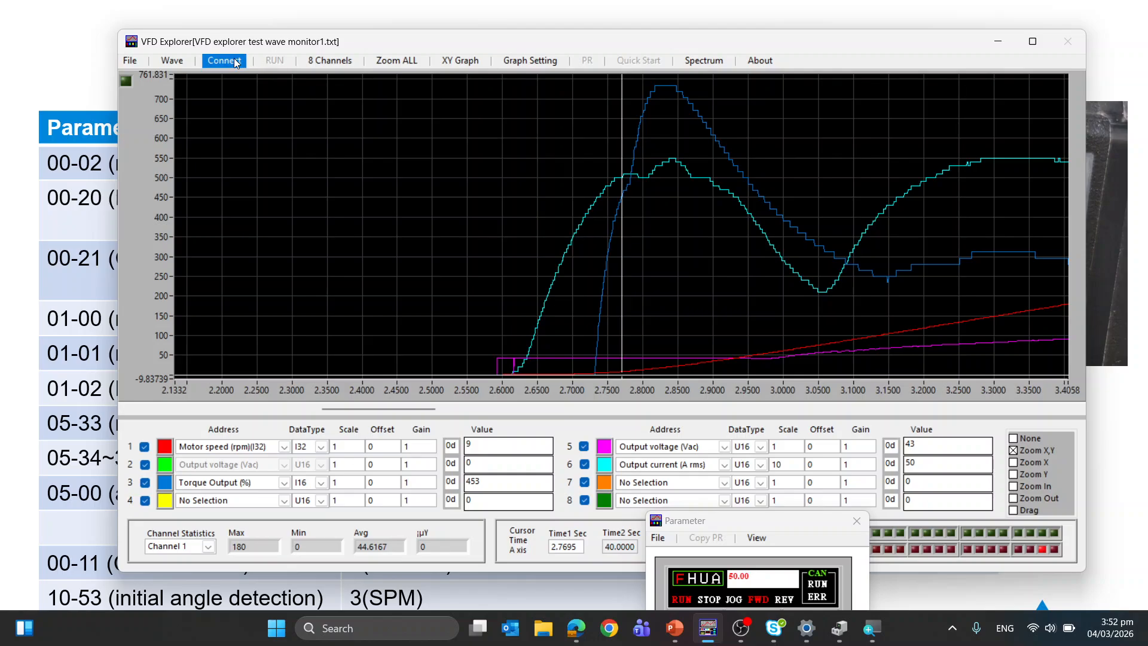
click(376, 61)
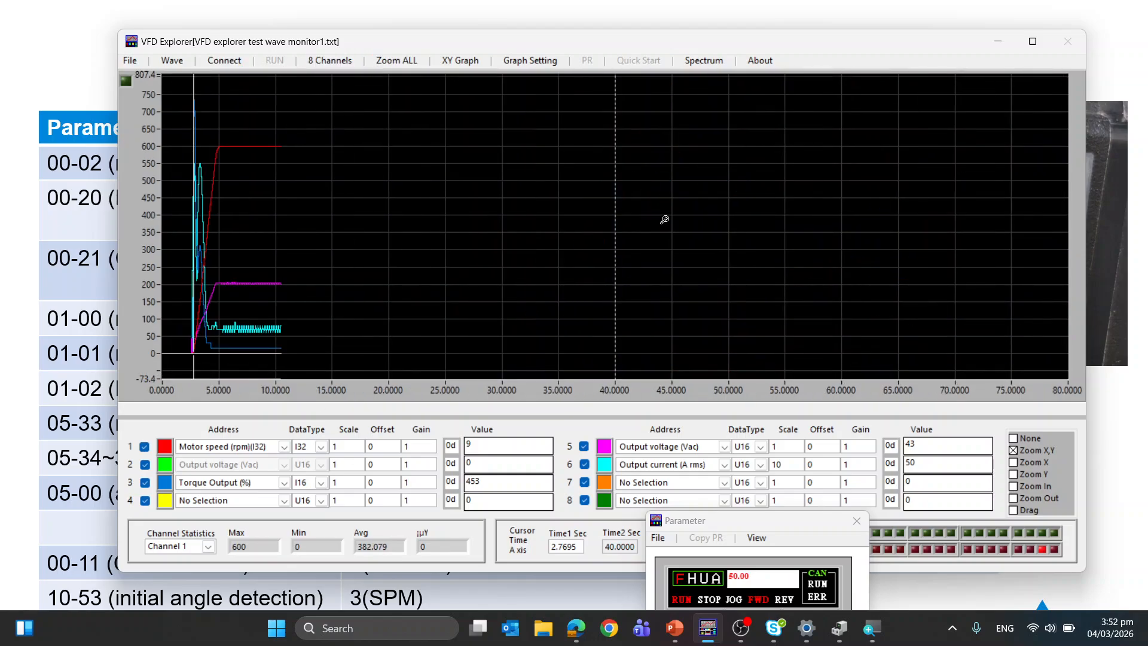
Move the Parameter window into full view, reconnect to the drive, and stop the motor from its keypad.
drag(741, 520, 747, 214)
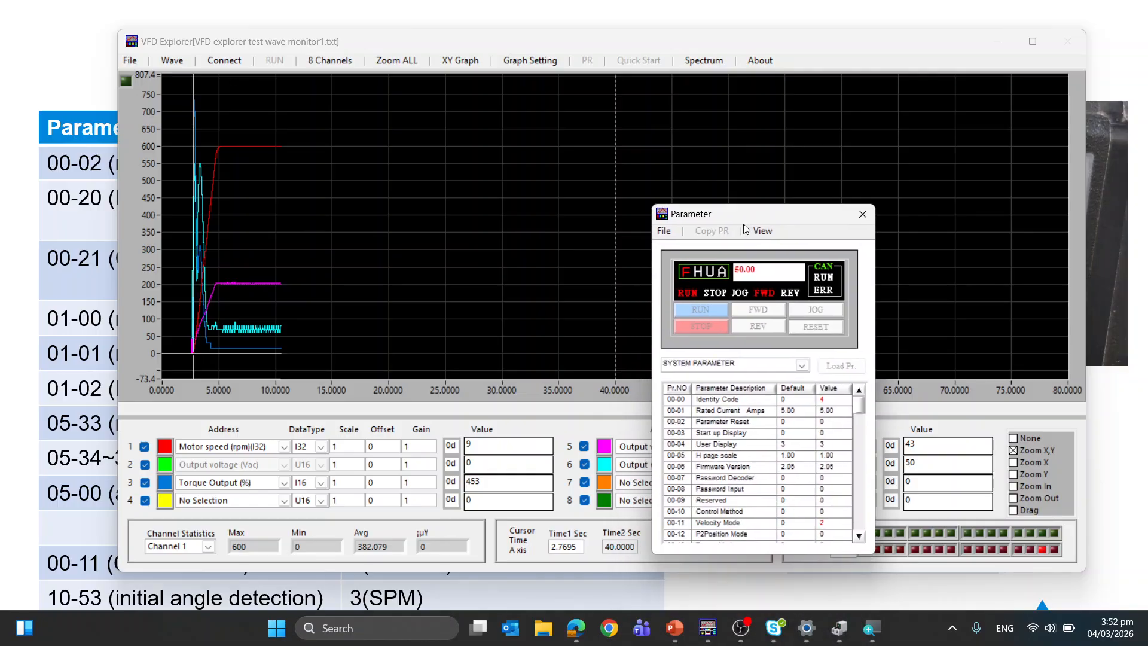
click(227, 61)
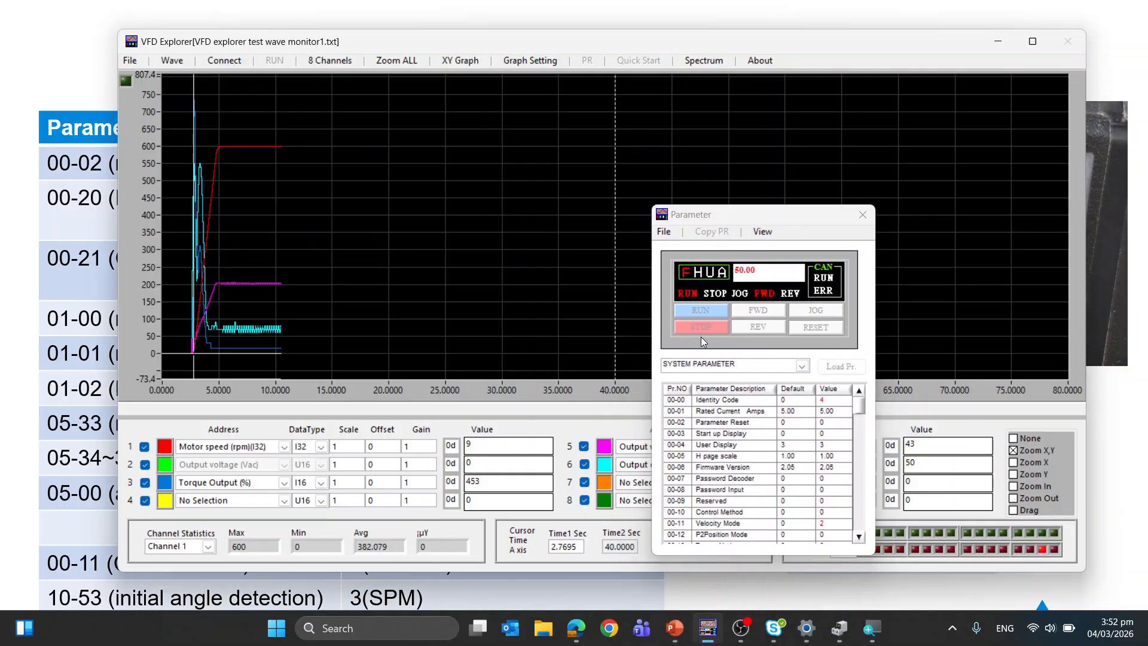
click(716, 329)
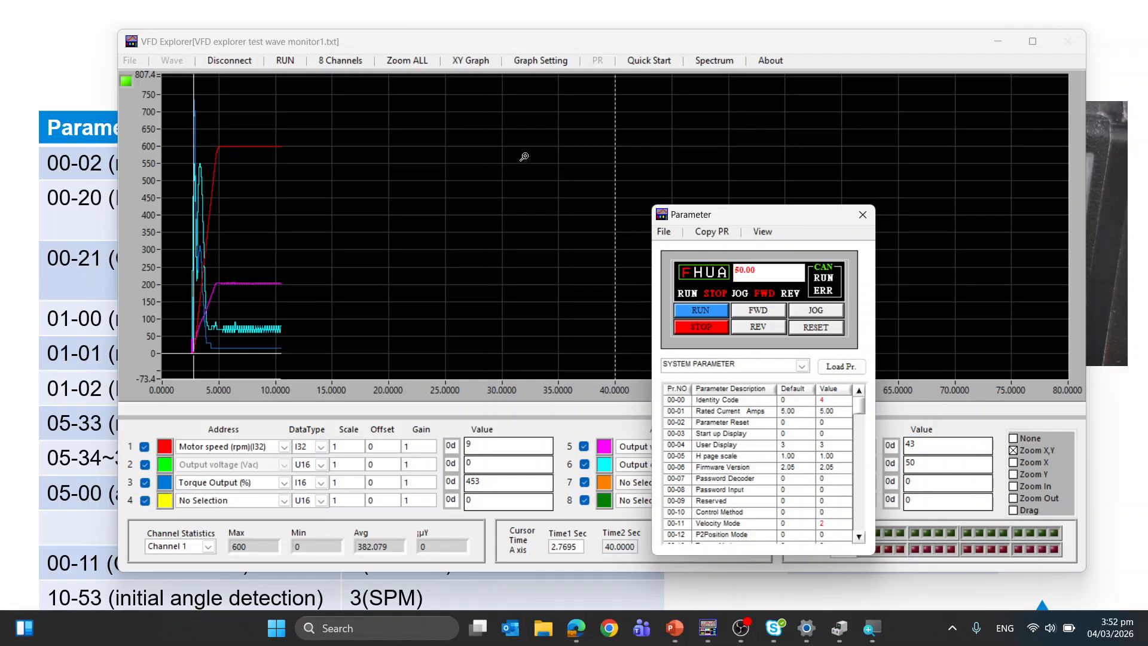
click(287, 61)
Load the parameters from the drive and save the parameter table as an Excel workbook.
click(851, 369)
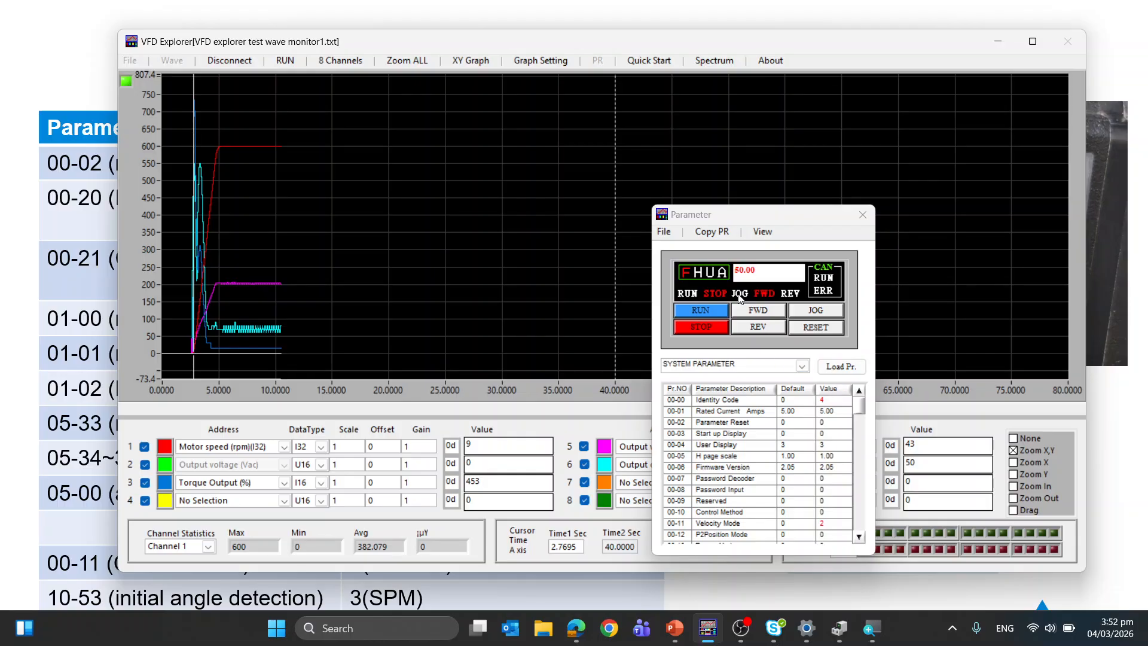
click(662, 232)
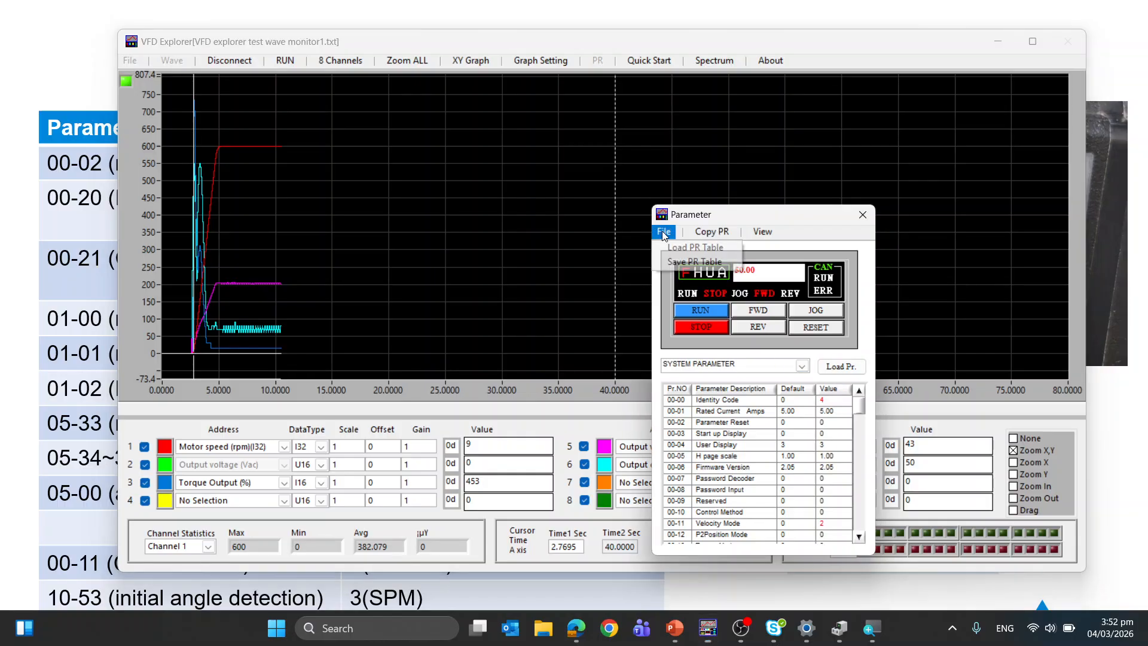
click(674, 261)
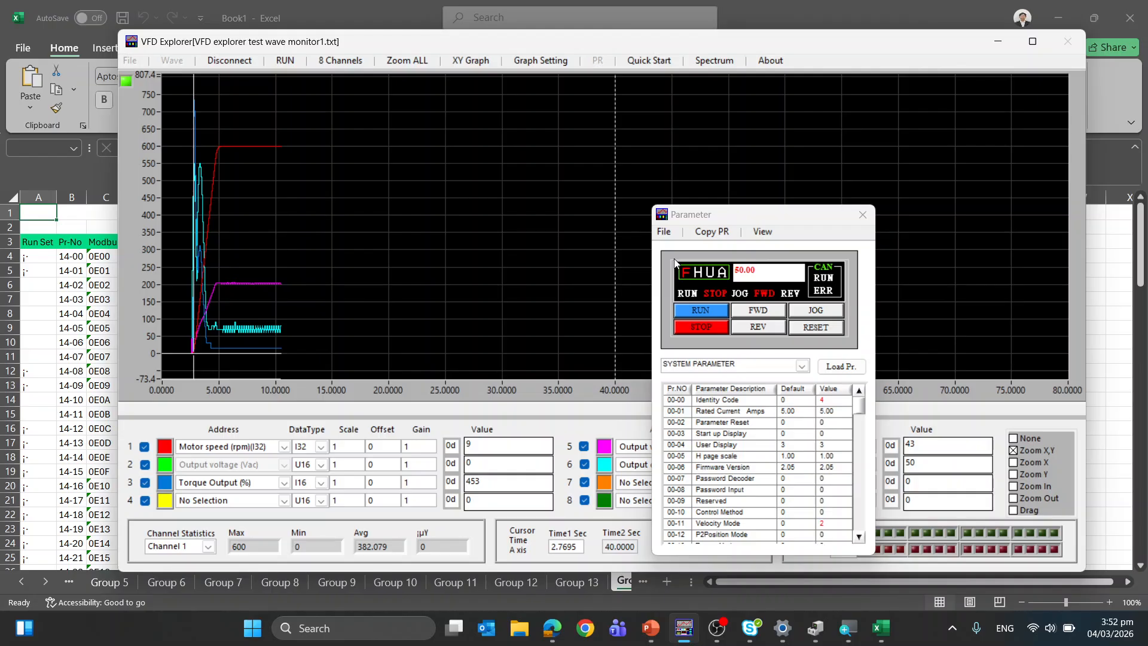
Switch to the exported workbook in Excel and open the Different Value sheet.
click(328, 6)
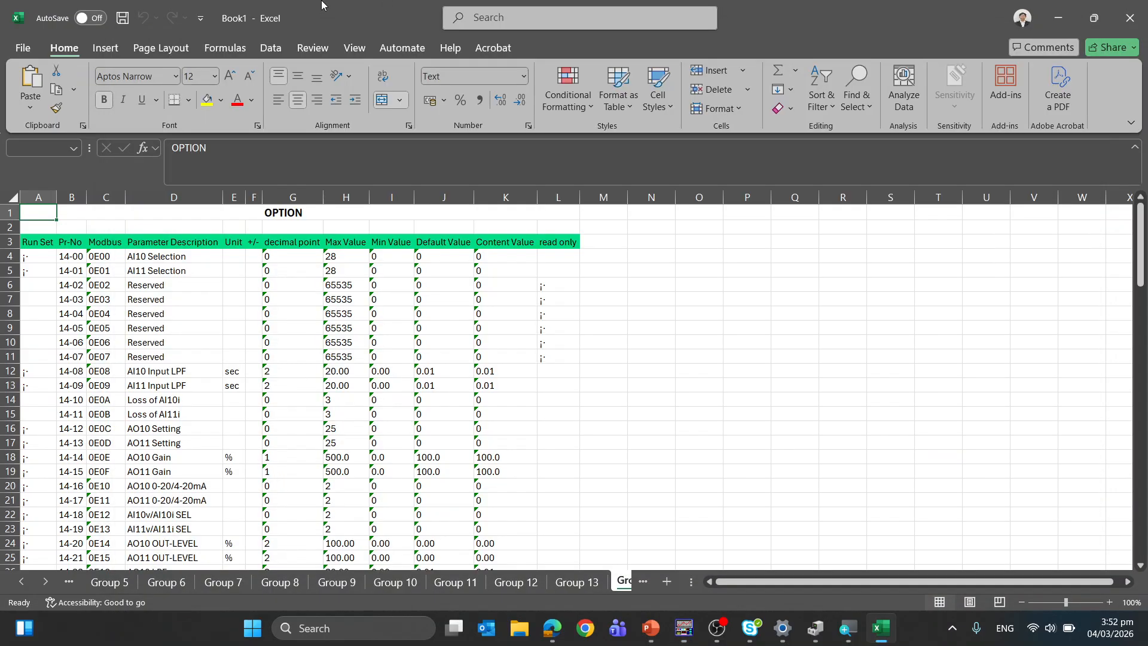
click(22, 583)
click(22, 583)
click(22, 583)
click(22, 583)
click(22, 583)
click(22, 582)
click(22, 583)
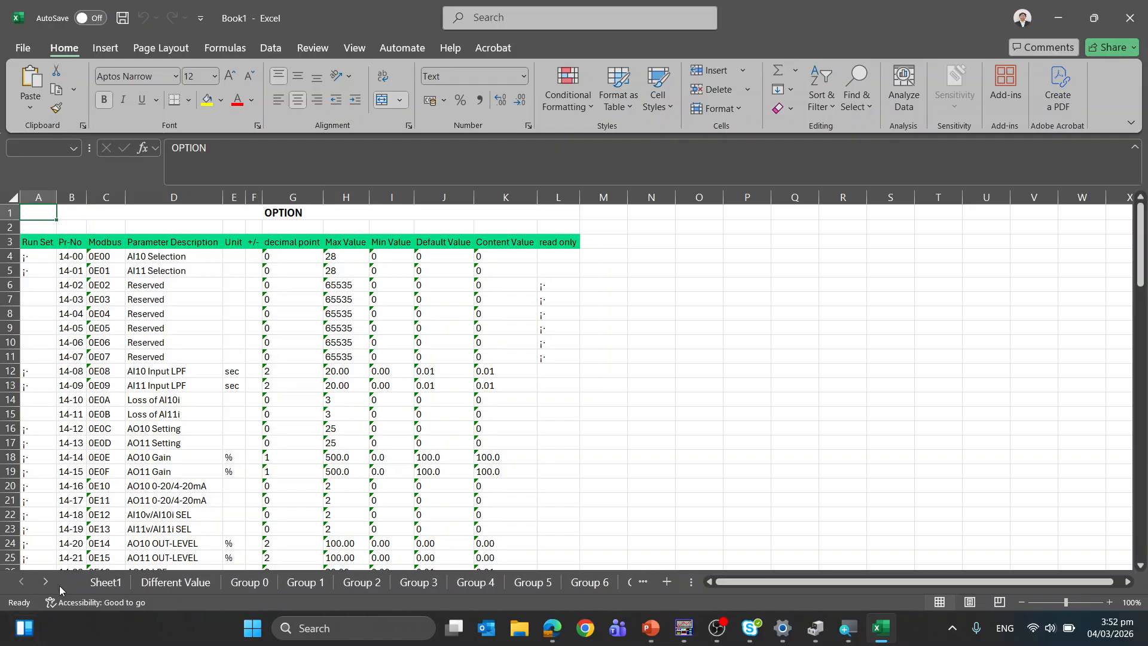
click(107, 583)
click(146, 589)
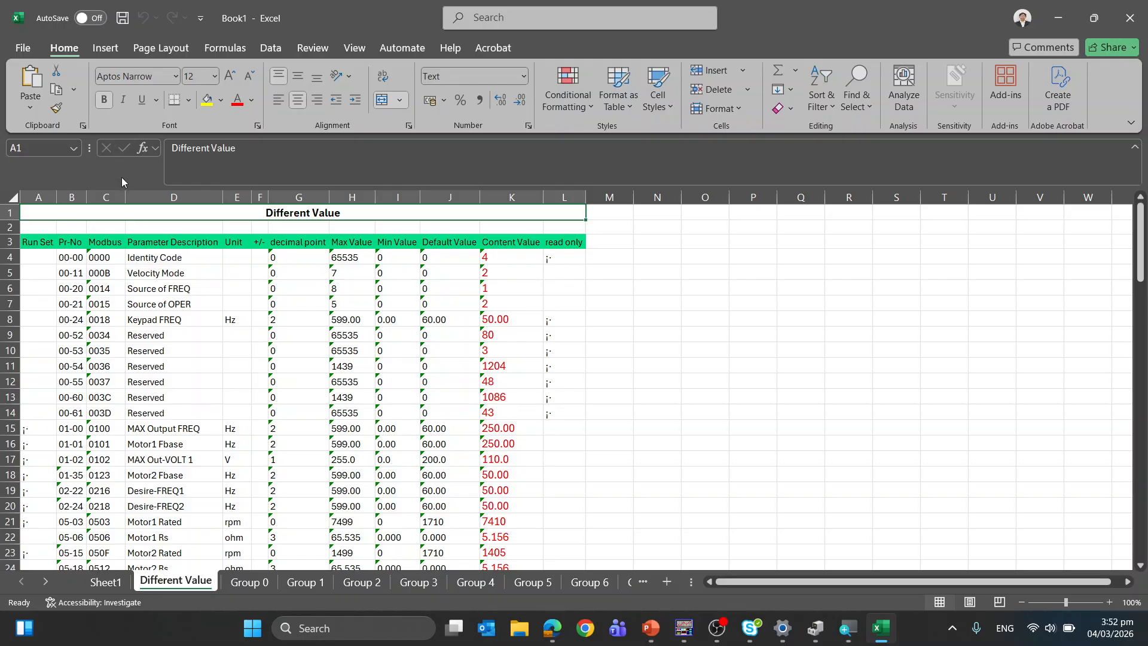
Examine the default and content values of the PM motor parameters in the Different Value sheet, including IM/PM Selection (05-33).
drag(162, 246, 192, 451)
scroll(436, 287, down, 7)
drag(436, 287, 530, 405)
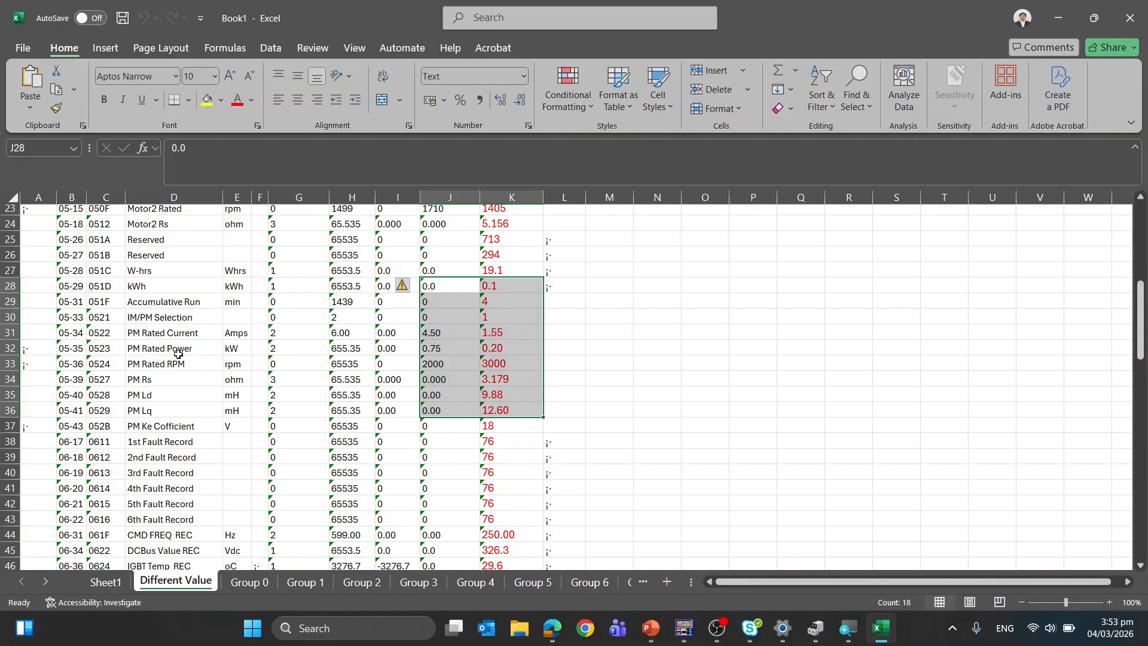
click(176, 349)
scroll(182, 304, up, 2)
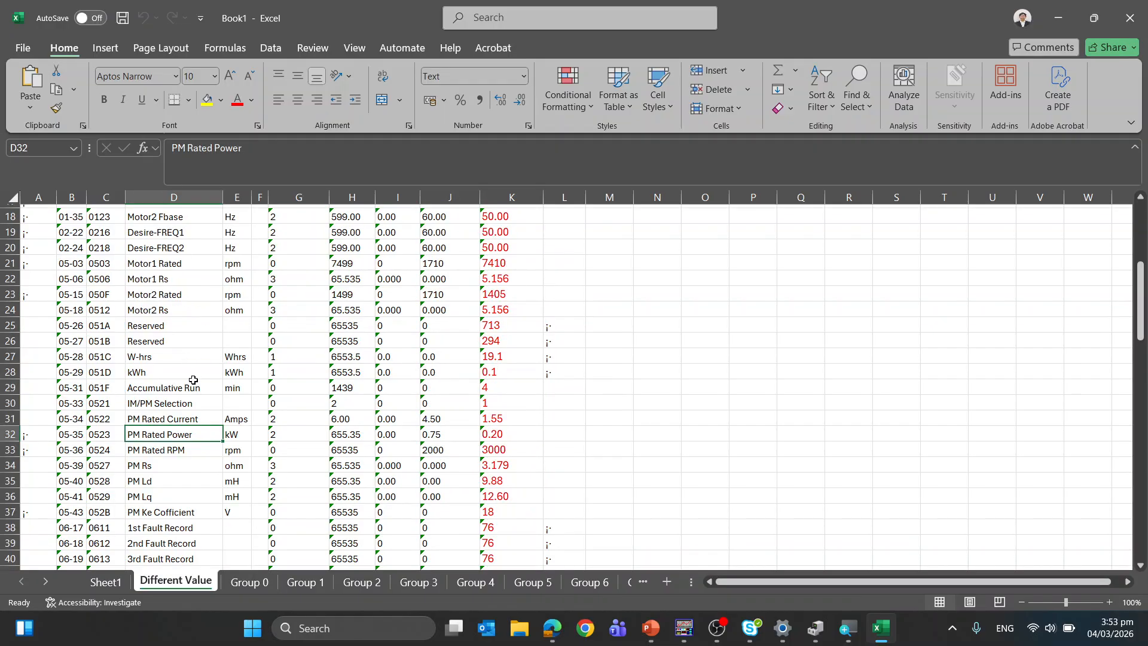
click(173, 404)
click(11, 403)
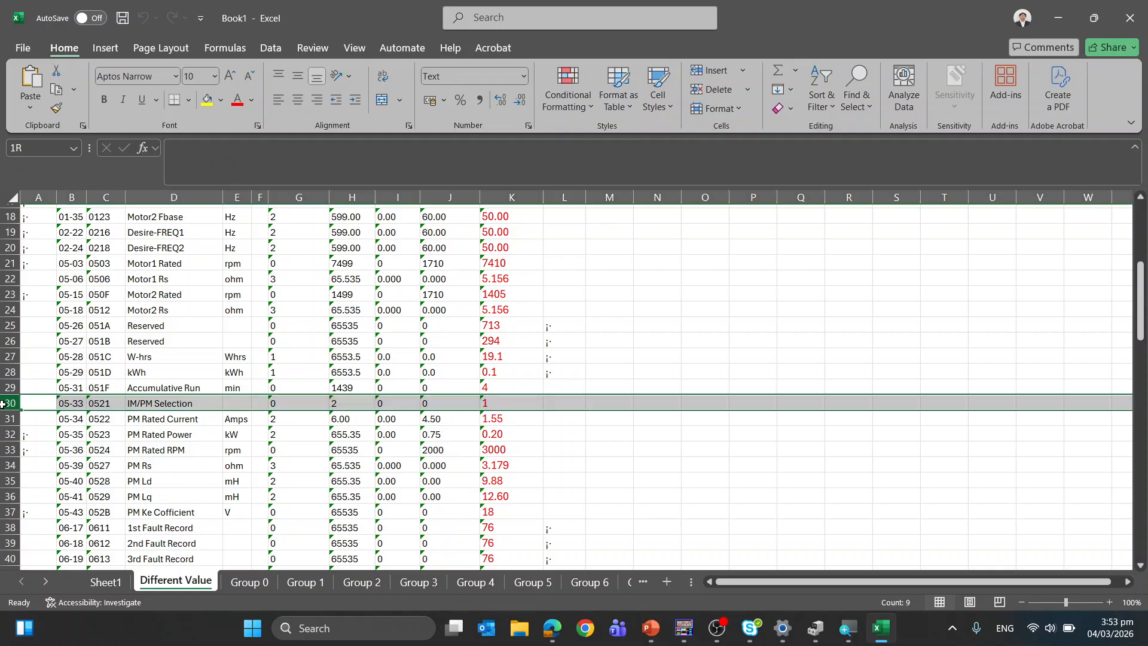
Review the rows for Source of FREQ, Source of OPER, INJ Magnitude and Mag.Angle DET in the Different Value sheet.
scroll(359, 352, up, 6)
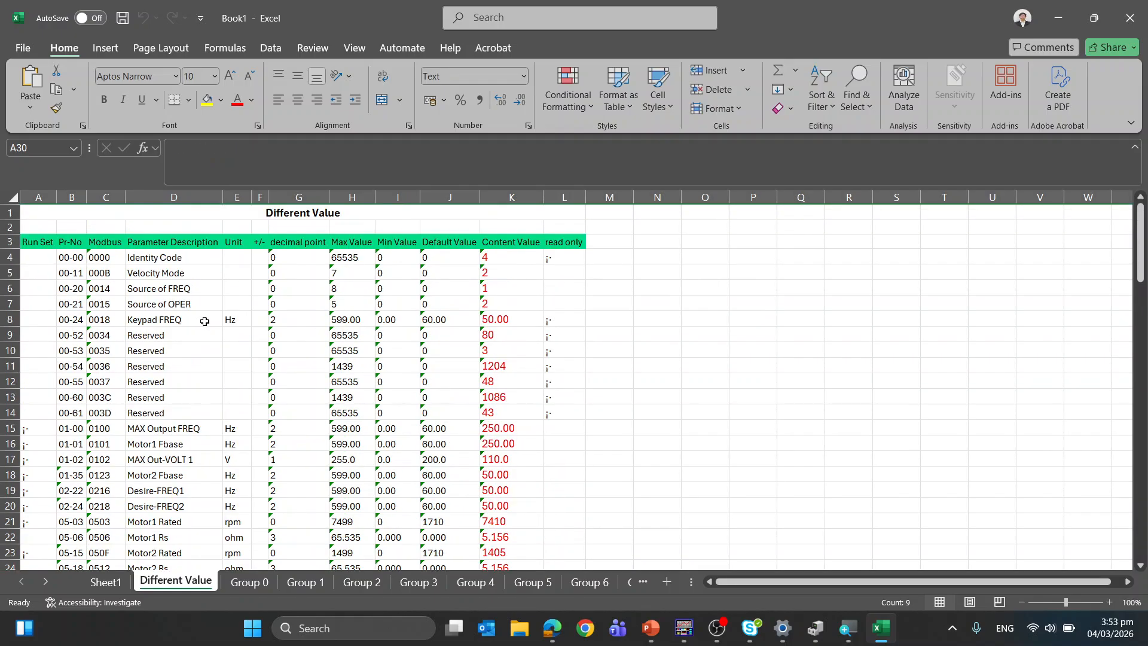
drag(3, 290, 9, 304)
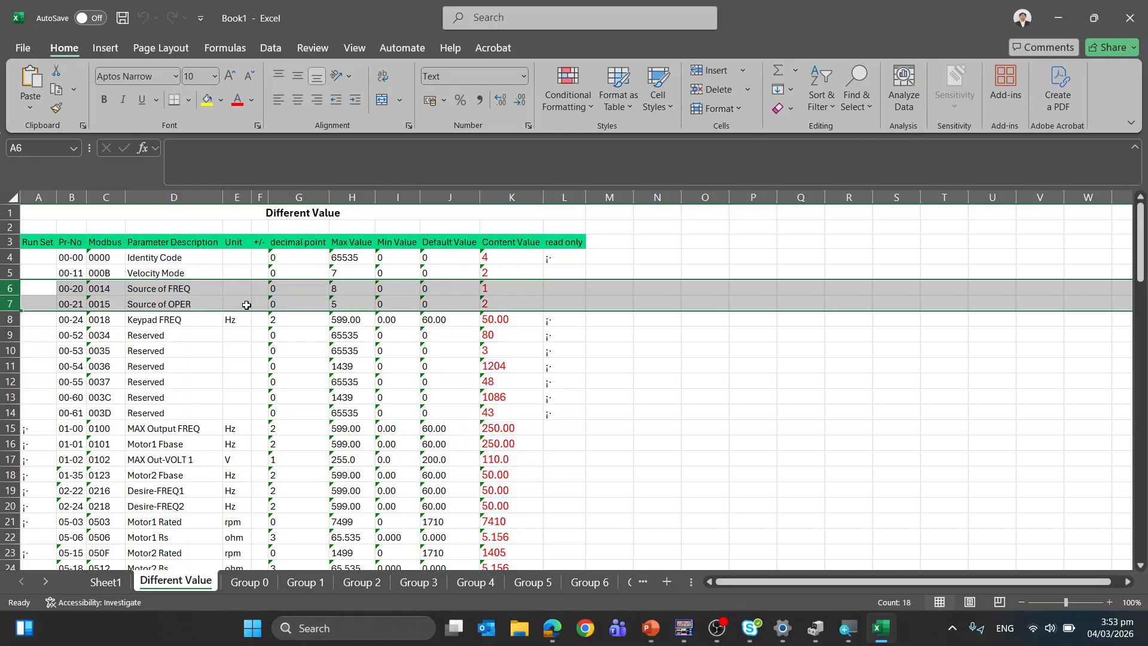
scroll(325, 379, down, 19)
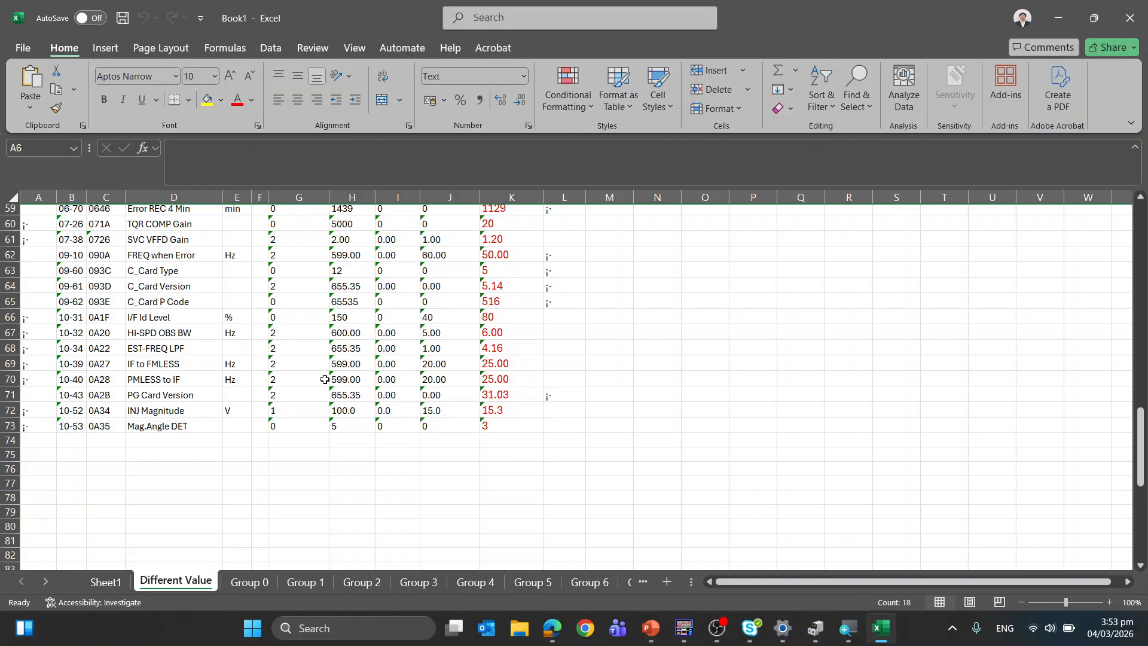
scroll(325, 379, up, 1)
click(7, 453)
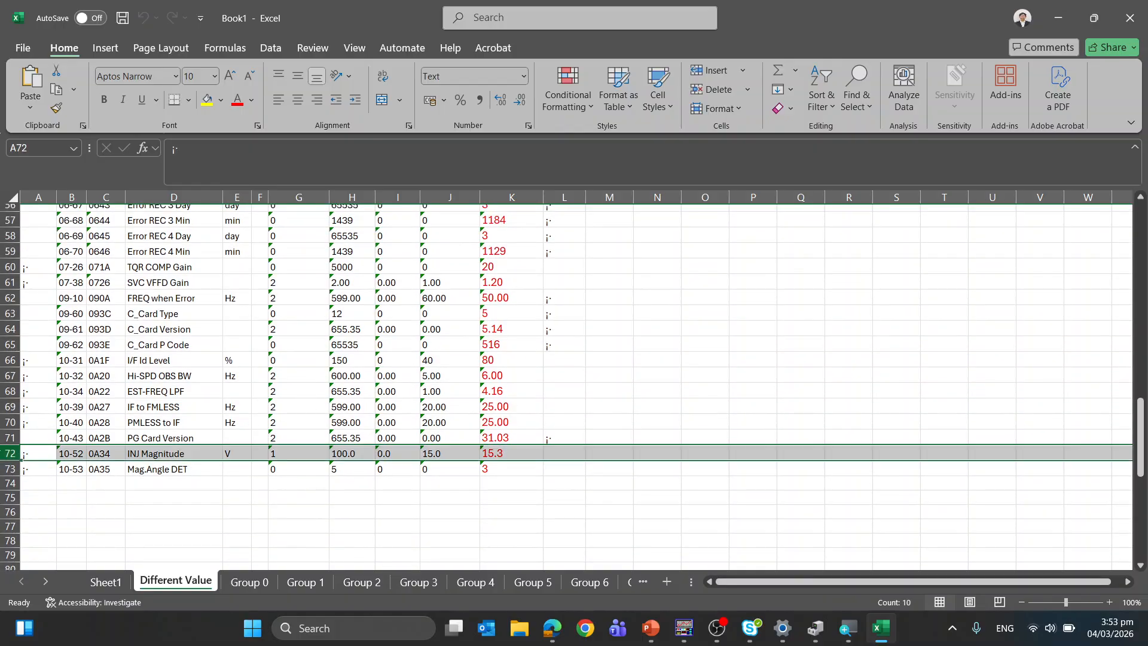
click(6, 470)
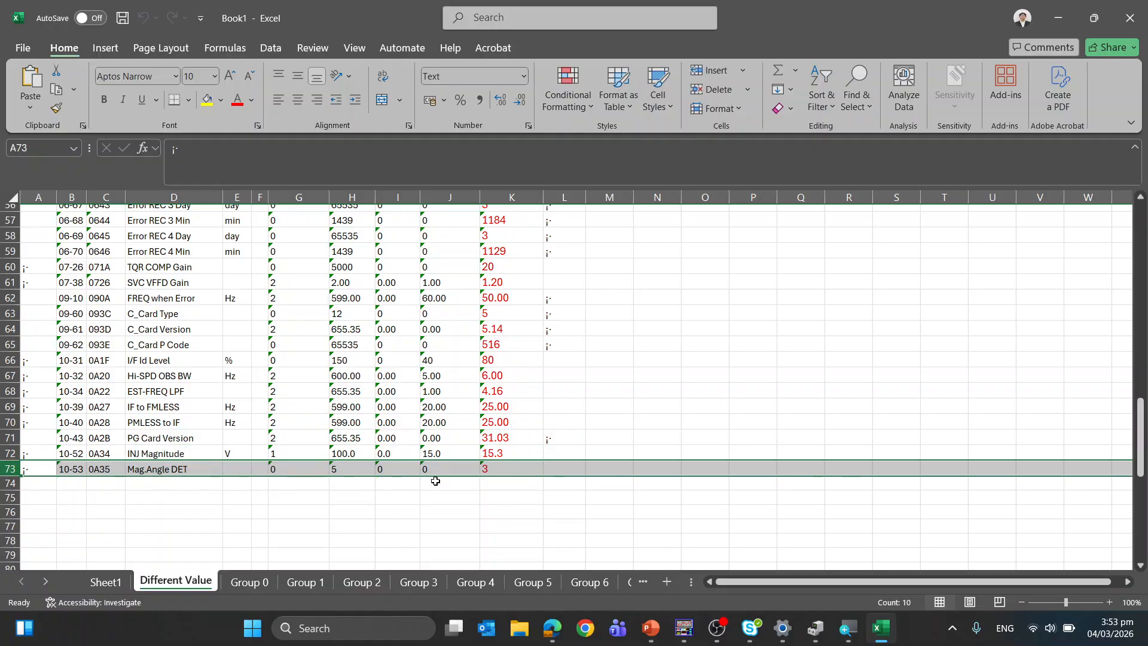
scroll(369, 408, up, 14)
scroll(339, 424, up, 5)
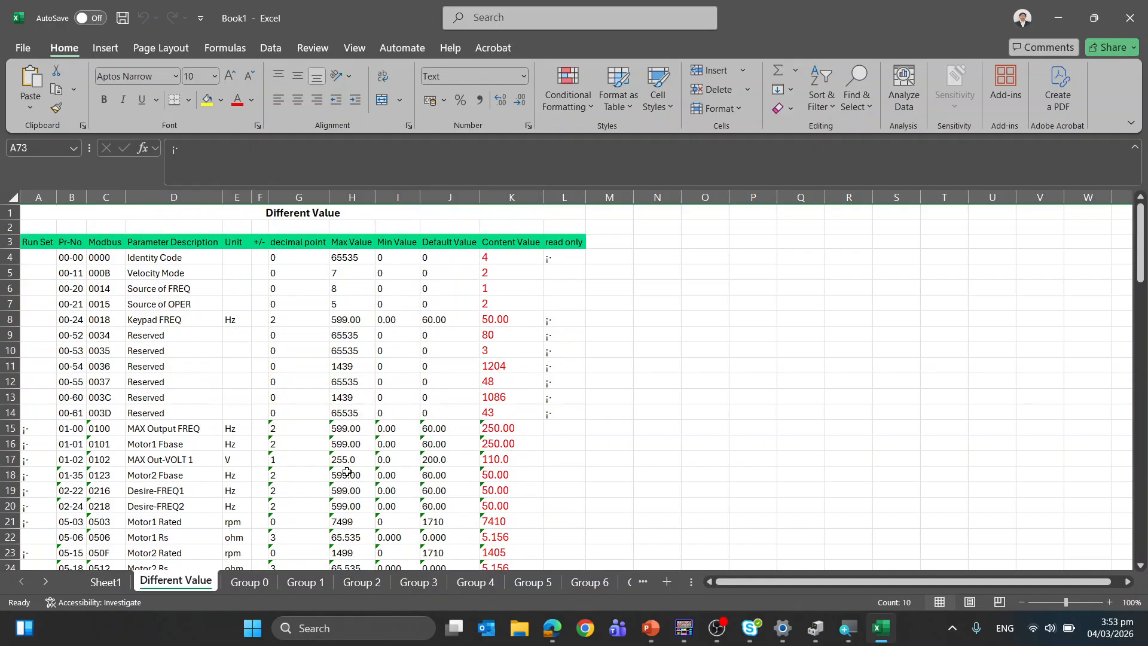
Look through the system parameters in the Group 0 sheet.
click(257, 579)
scroll(285, 259, down, 18)
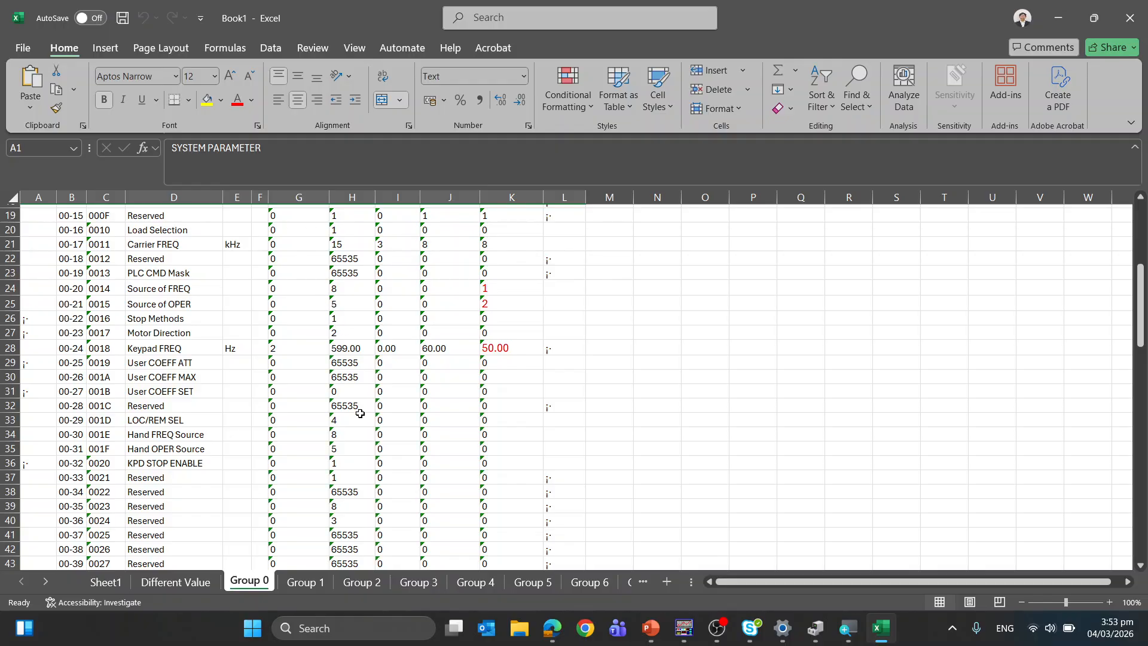
scroll(369, 454, up, 5)
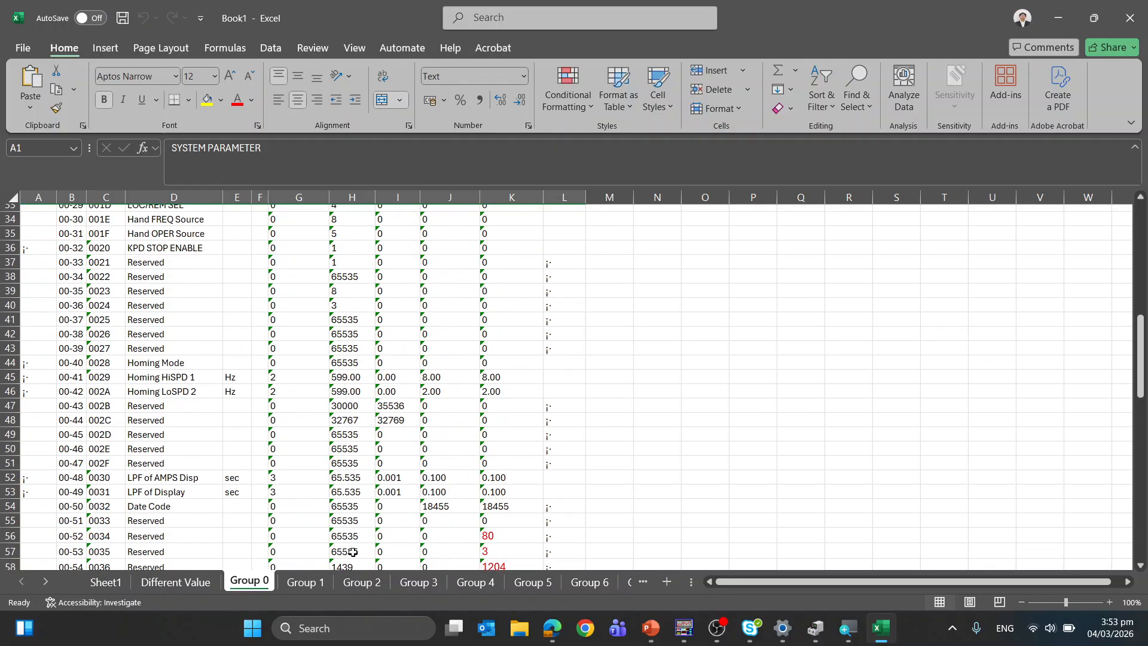
Compare default and content values in the Group 1 sheet for parameters 01-00 to 01-02 and 01-03 to 01-07.
click(320, 586)
drag(499, 261, 496, 289)
click(505, 254)
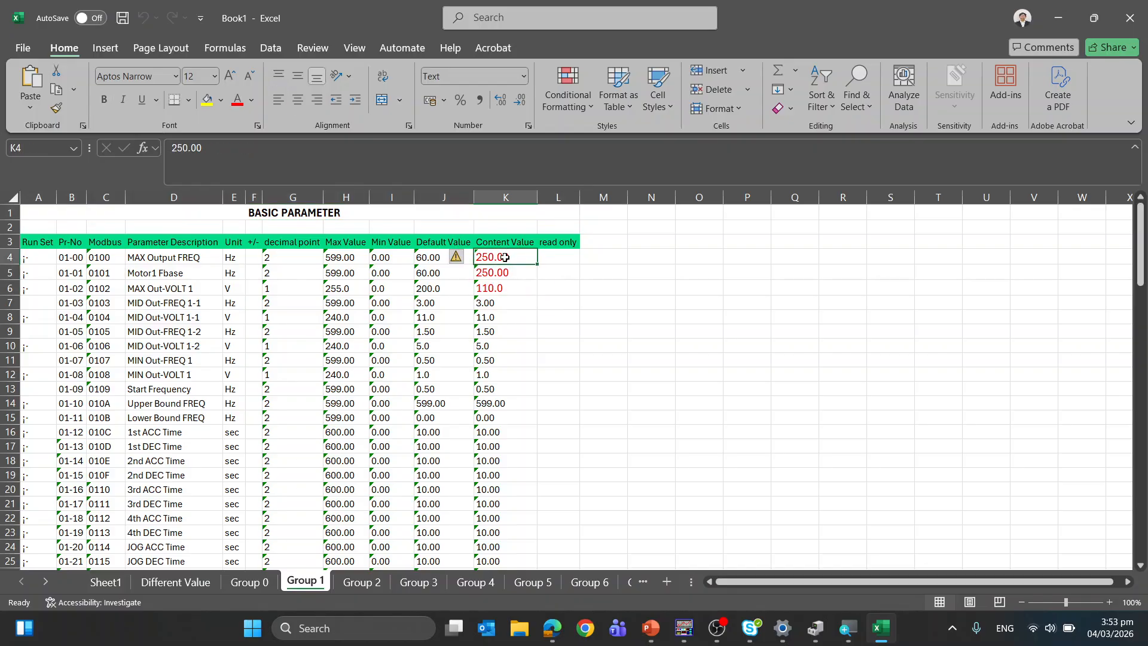
drag(428, 259, 440, 292)
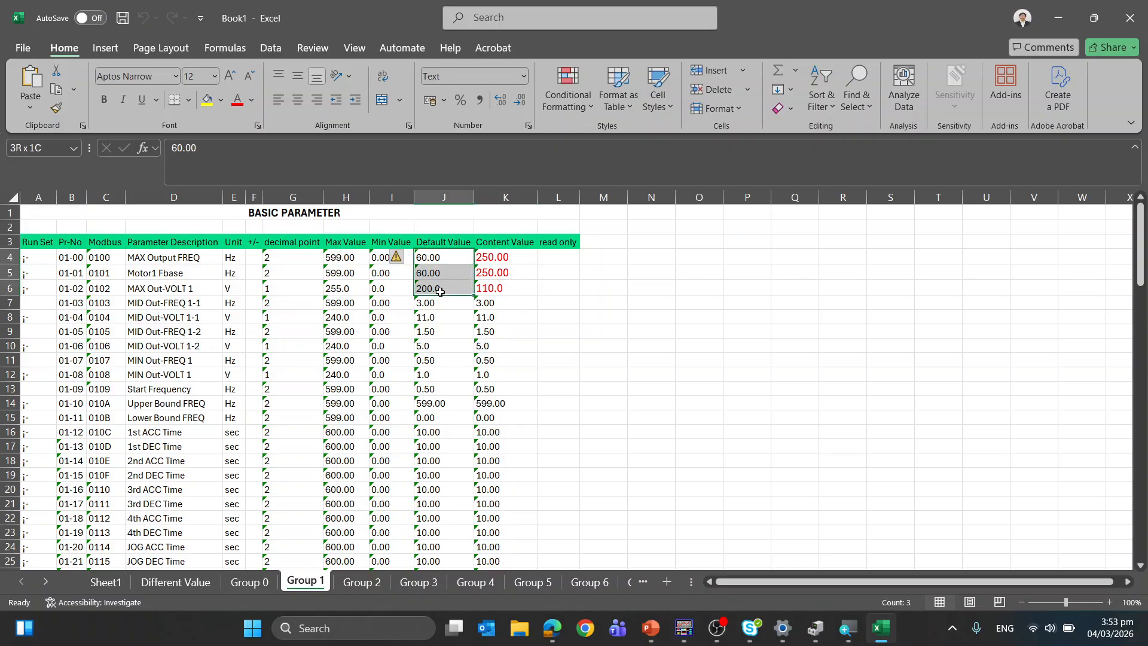
click(458, 305)
drag(493, 356, 439, 303)
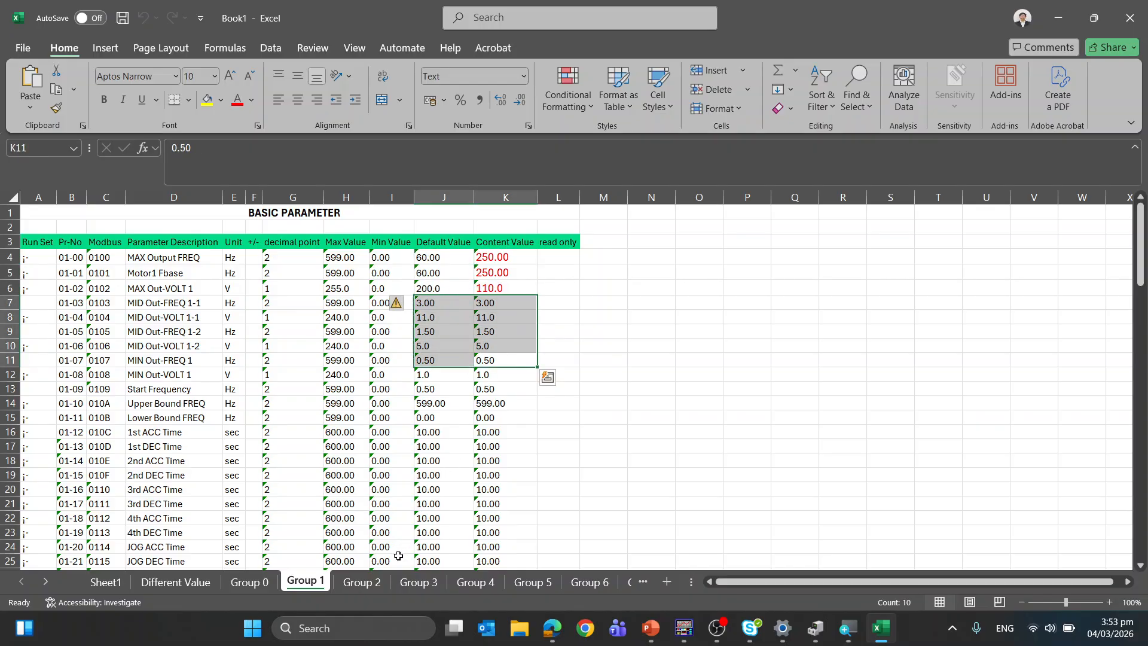
Look through the remaining parameter group sheets, including Group 2 and Group 14 back to Group 11.
click(361, 581)
click(46, 581)
click(46, 582)
click(46, 581)
click(46, 582)
click(46, 582)
click(46, 582)
click(46, 581)
click(46, 581)
click(581, 583)
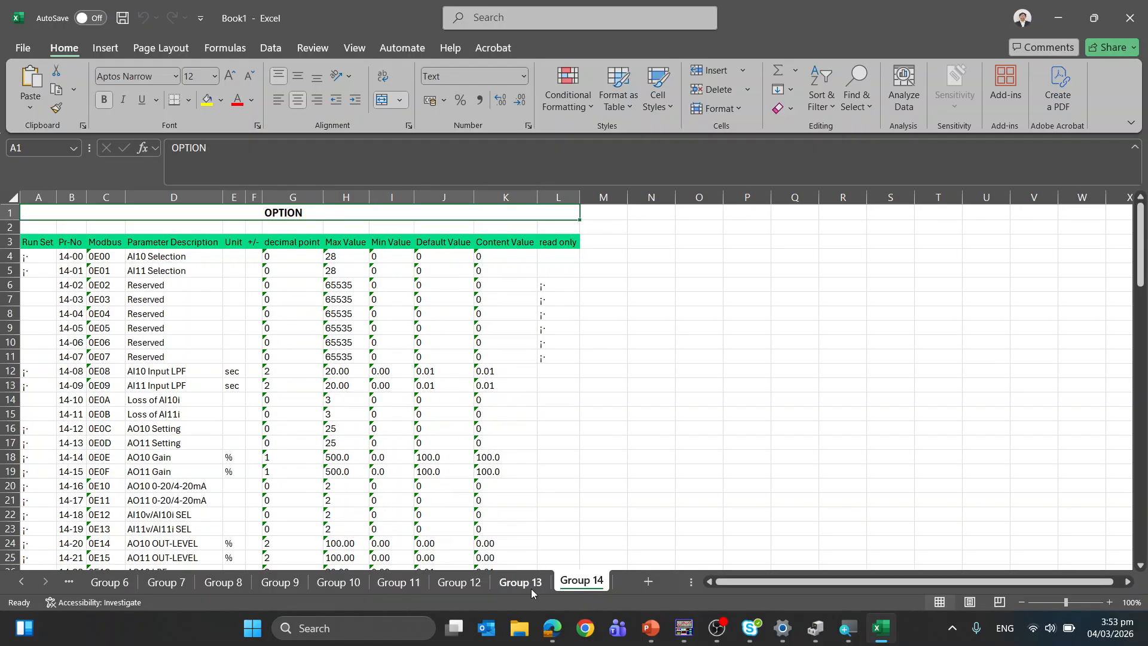
click(514, 587)
click(458, 584)
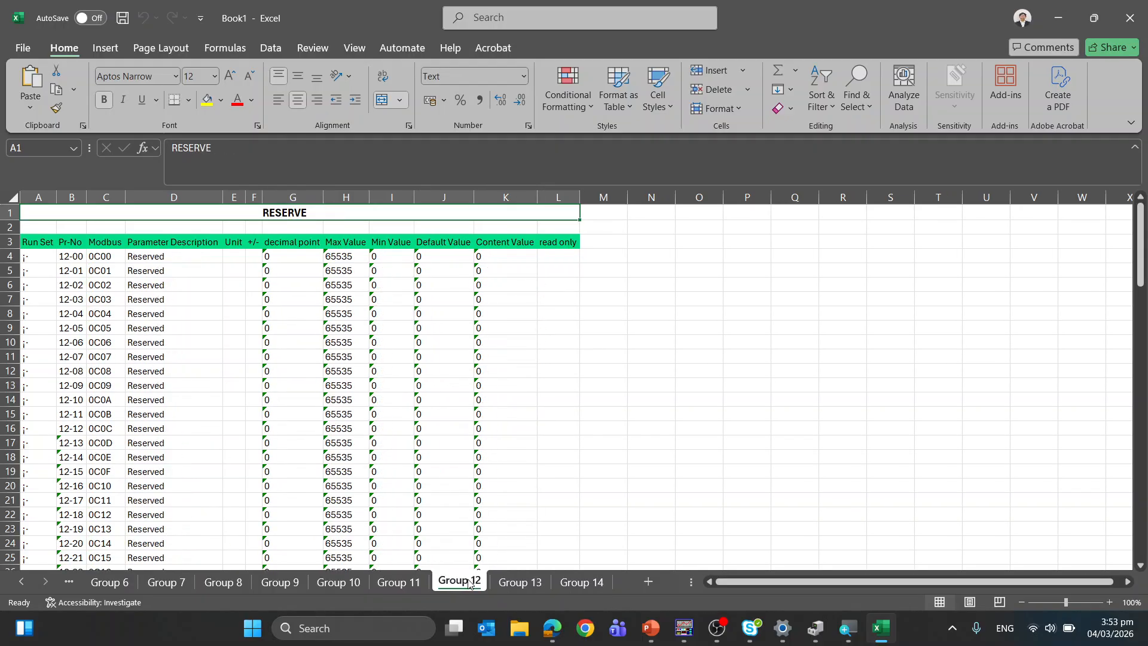
click(399, 583)
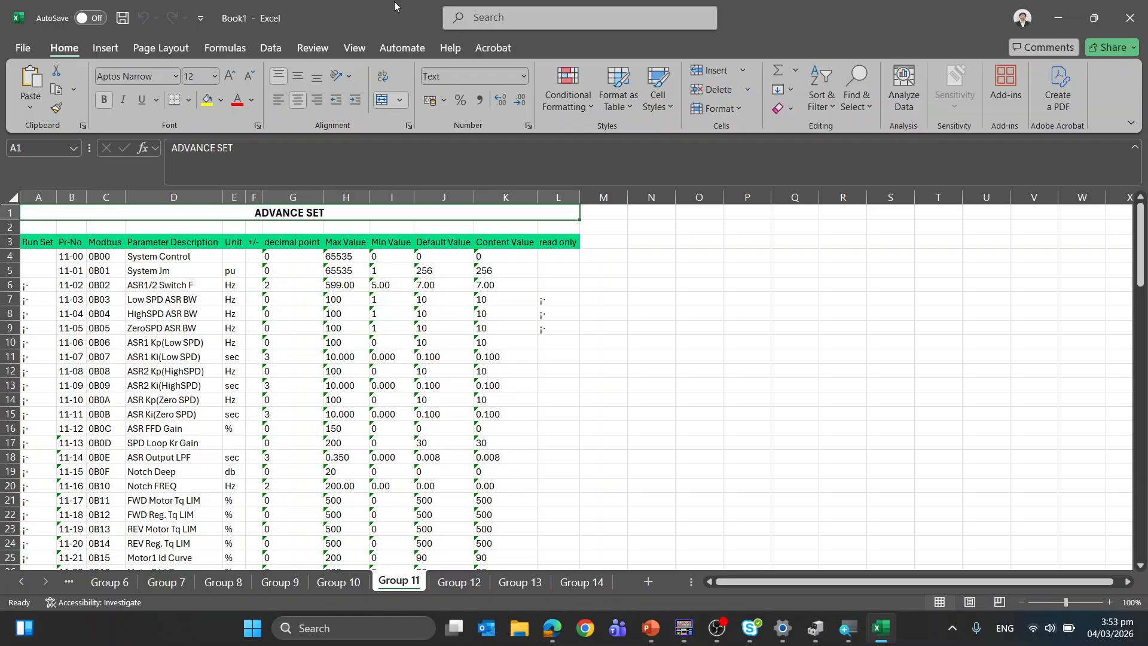
Save the parameter workbook to the Desktop as "VFD save test PR" in Excel Workbook format and close it.
click(22, 48)
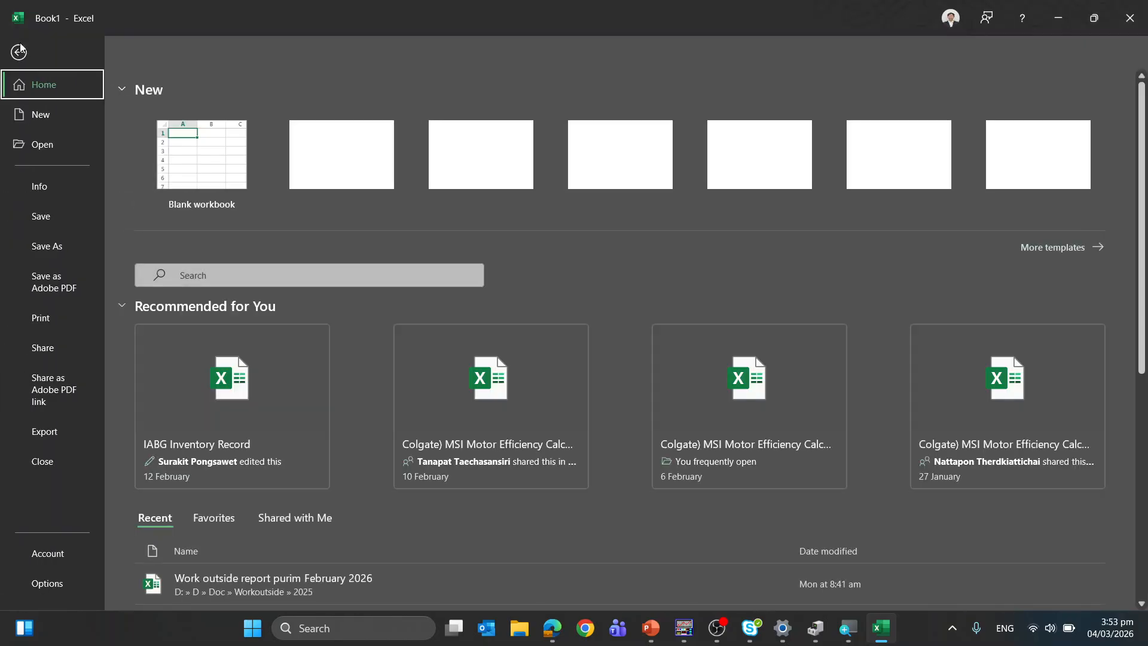
click(62, 242)
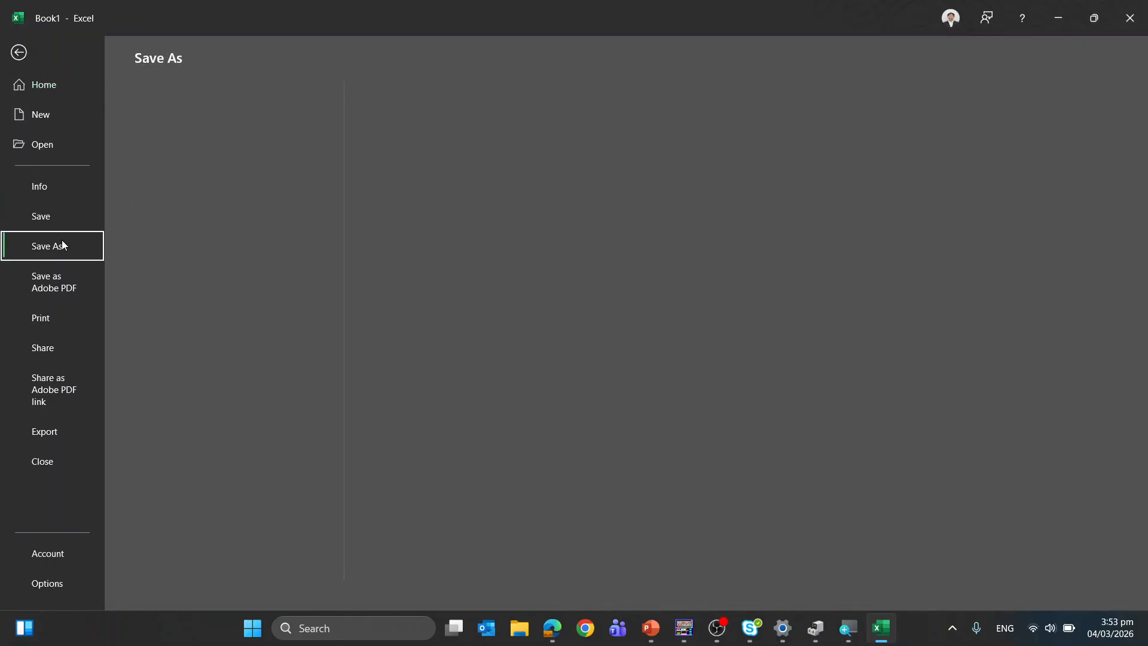
click(224, 347)
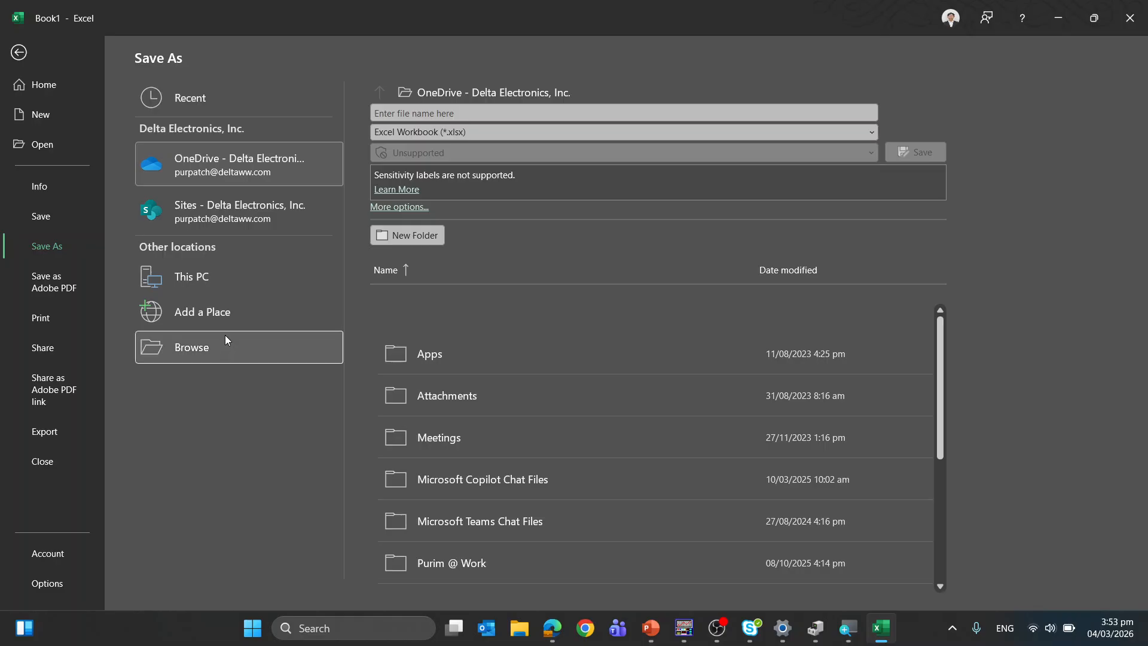
click(45, 143)
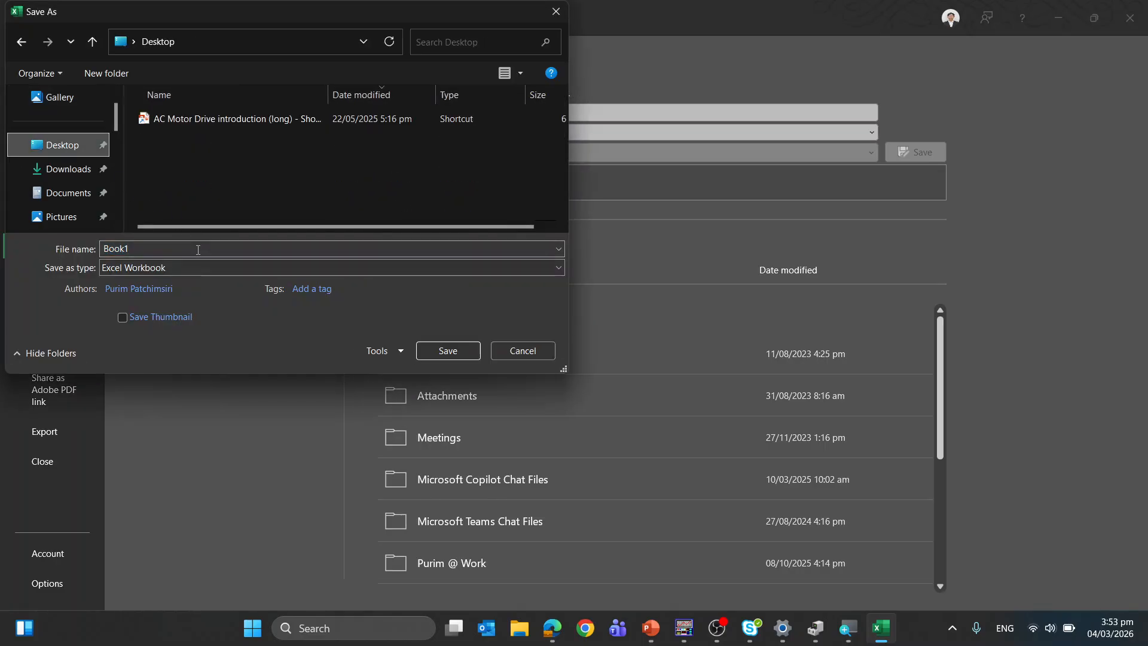
text(VF)
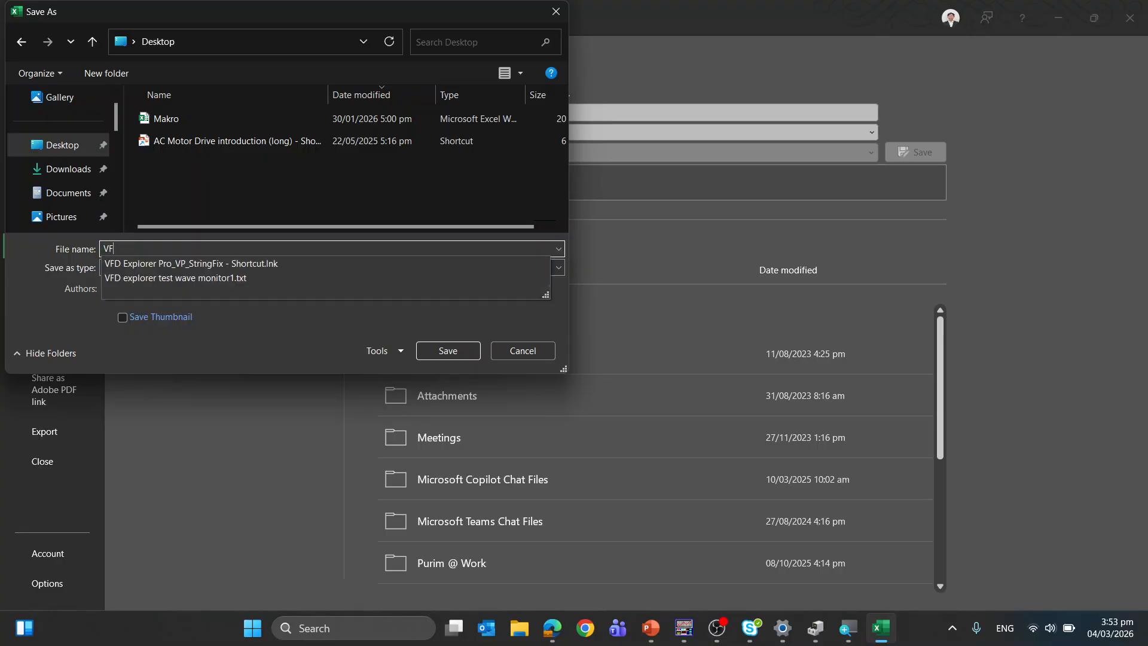
text(D as)
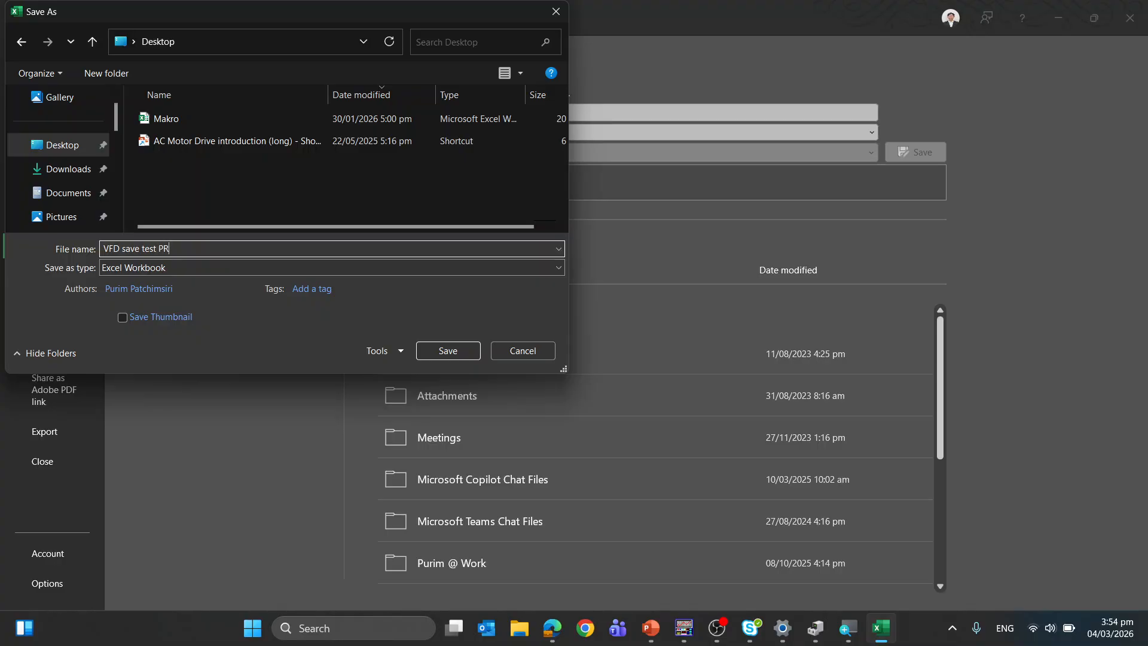
text(ve test PR)
key(Return)
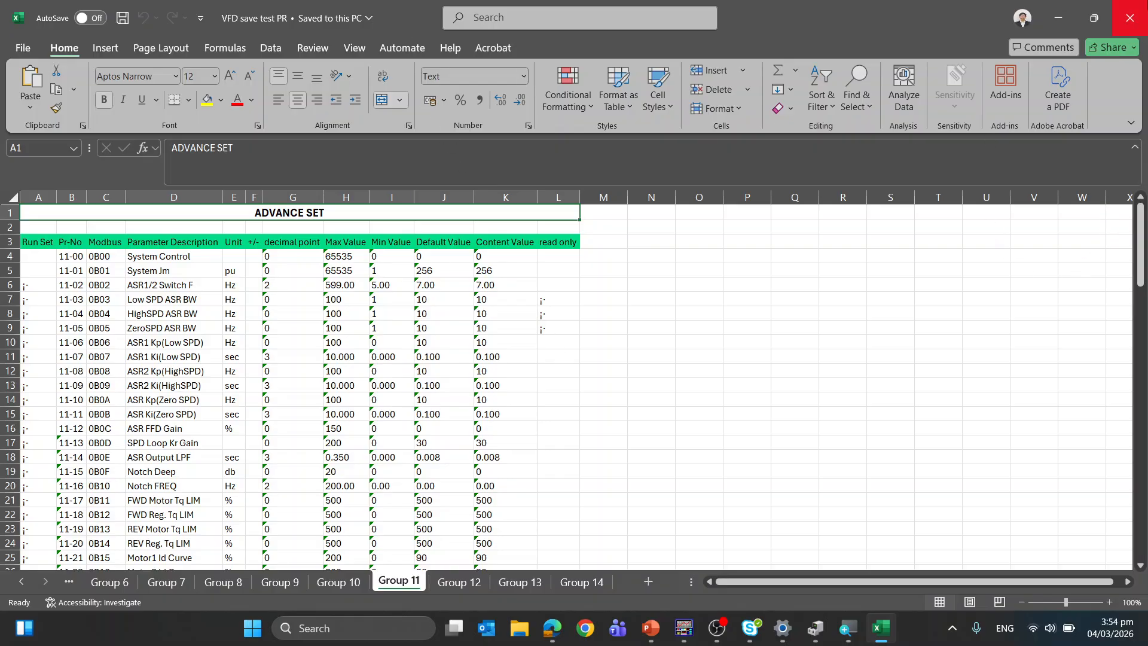
click(1130, 18)
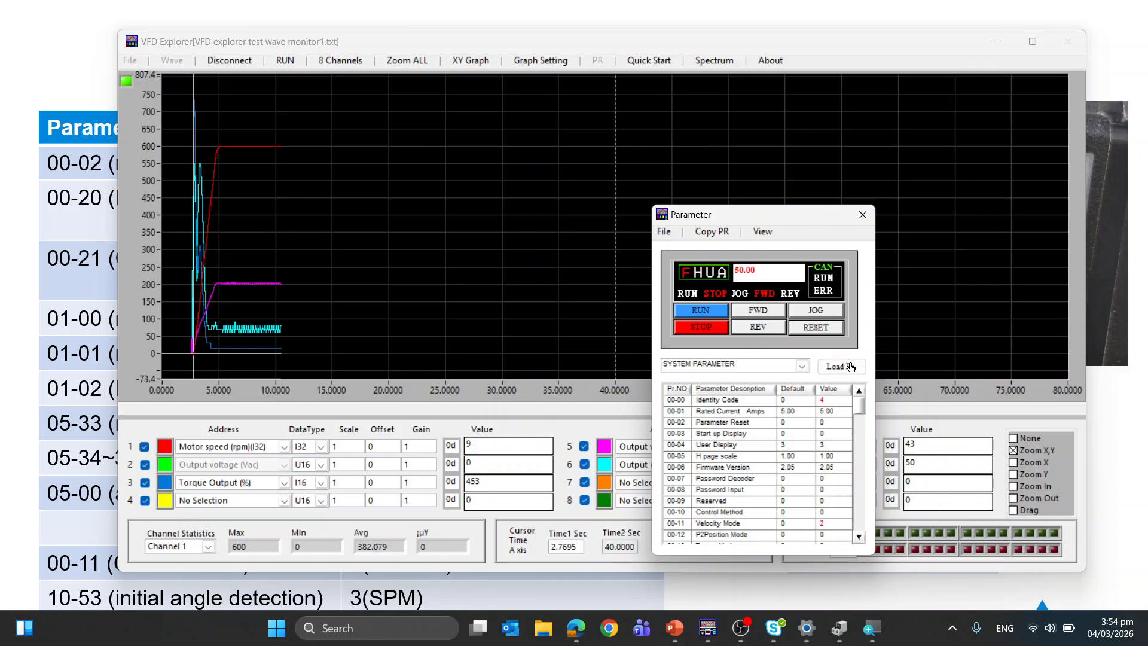
Display the BASIC PARAMETER group in VFD Explorer's Parameter window, then close that window.
click(802, 365)
click(775, 390)
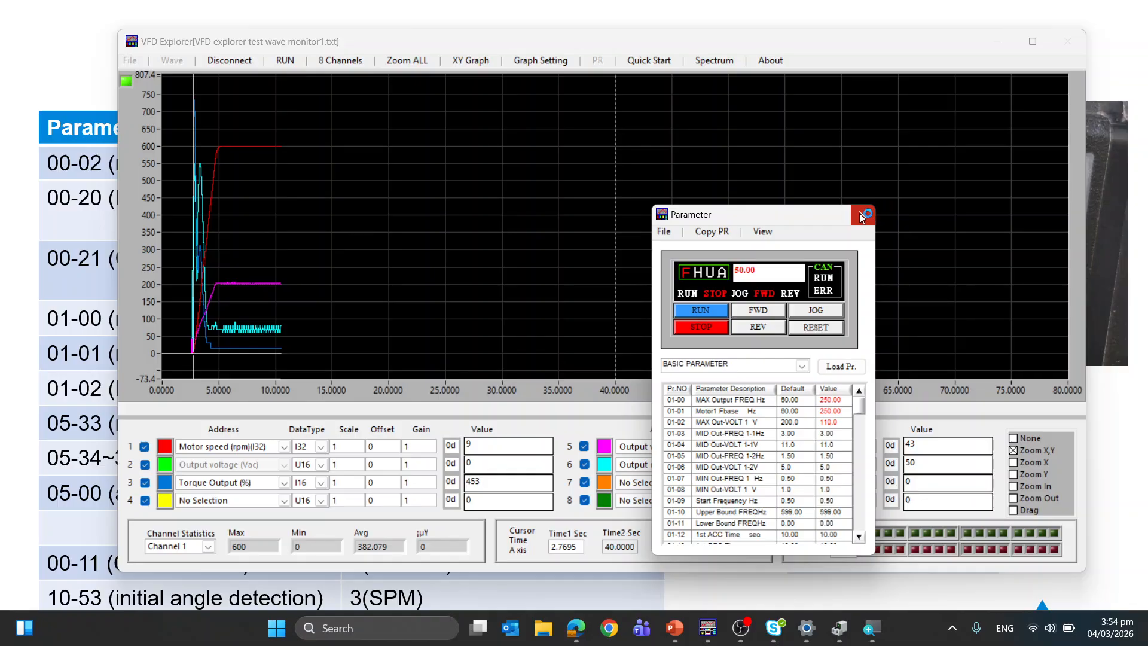
click(842, 367)
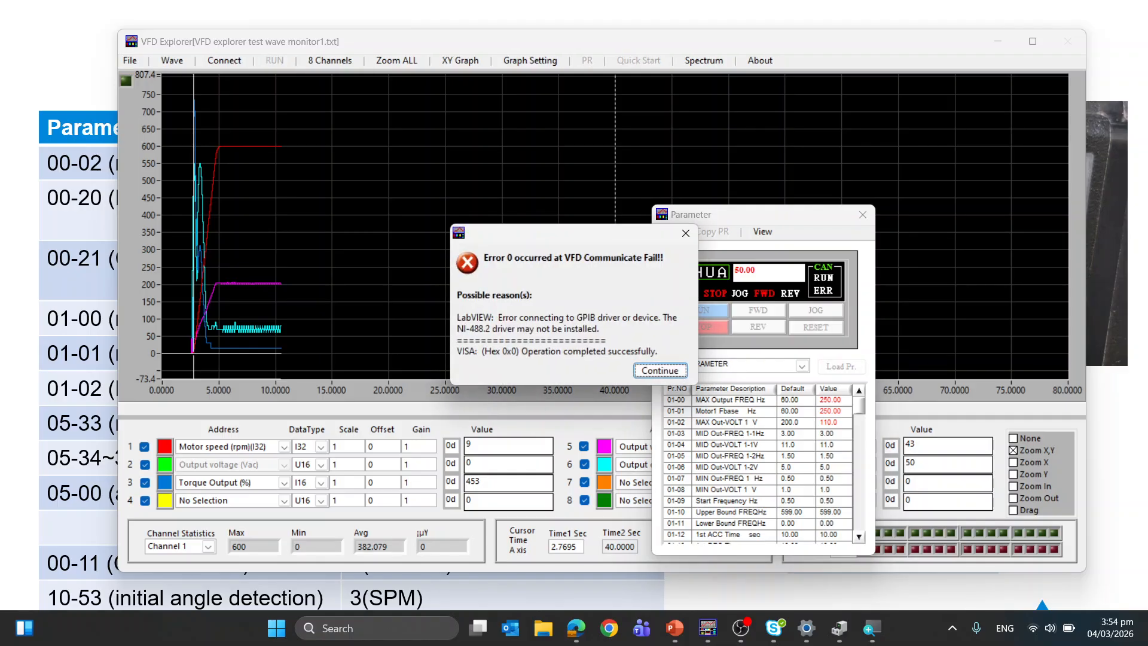
click(660, 370)
click(862, 214)
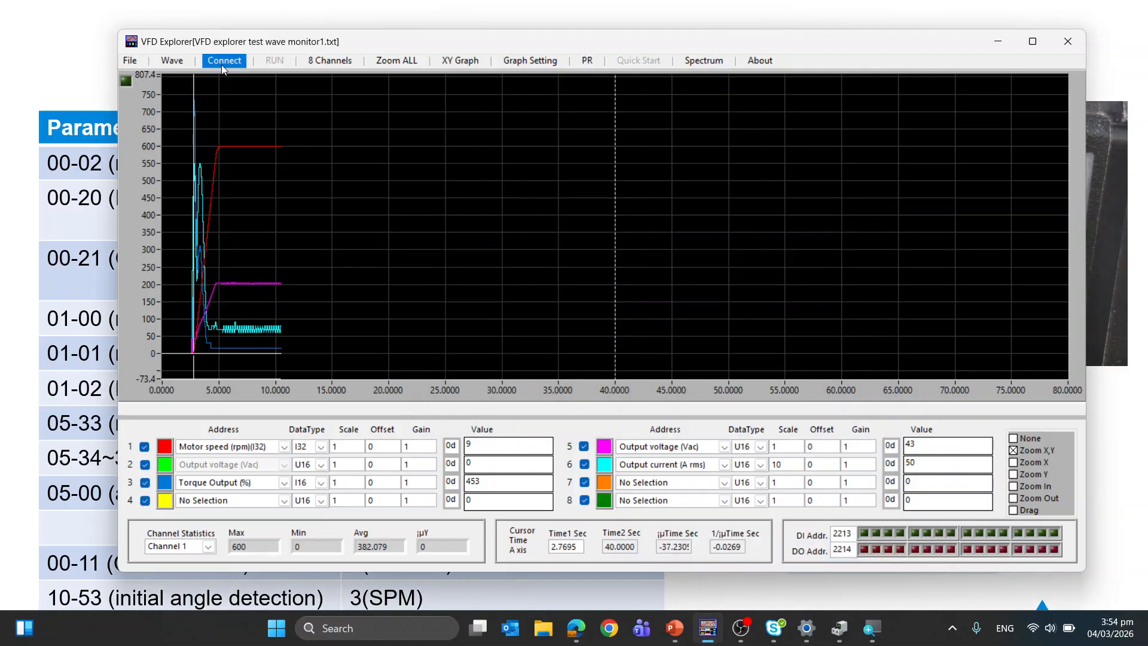
Briefly reopen the parameter table, exit VFD Explorer, and start a fresh VFD Explorer Lite session.
click(585, 62)
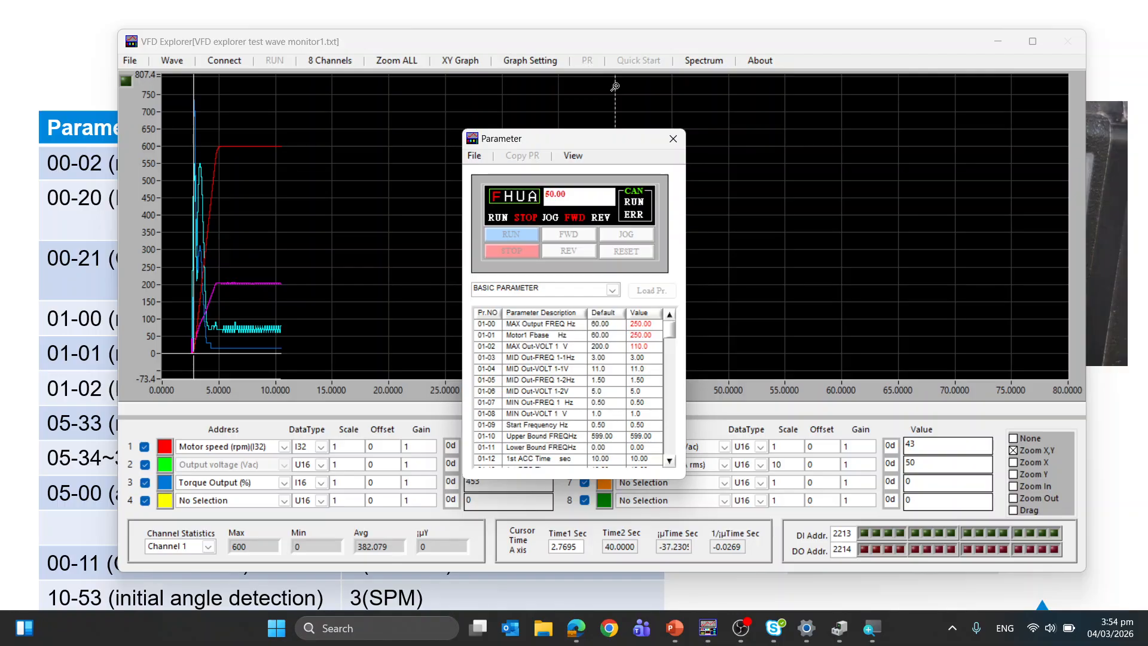
click(675, 139)
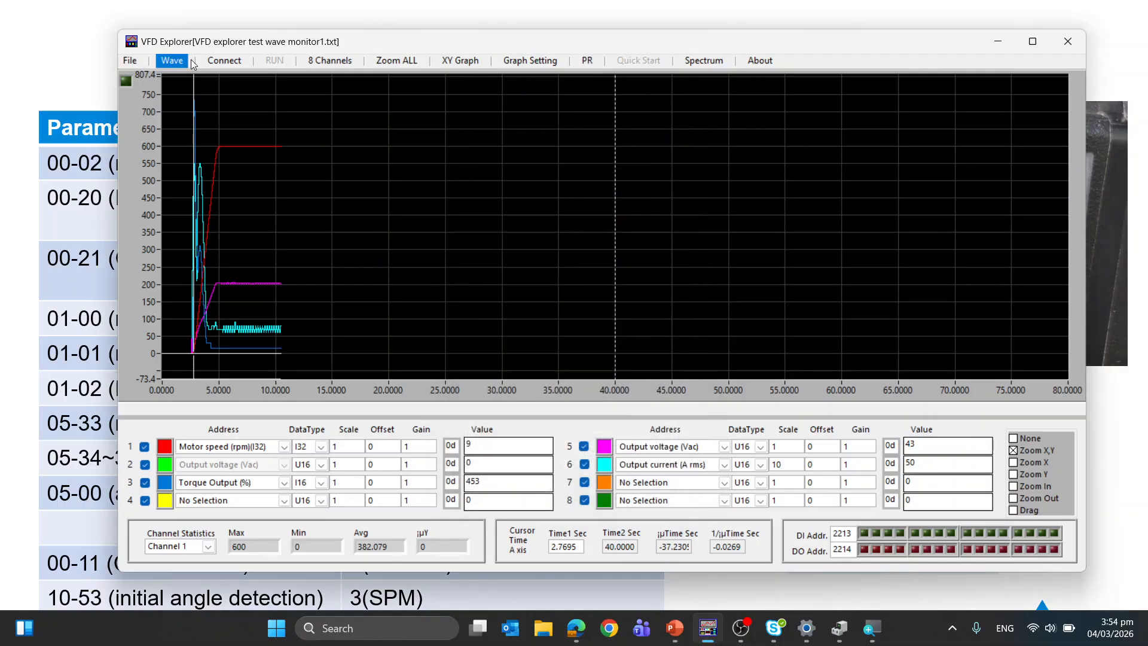
click(1067, 41)
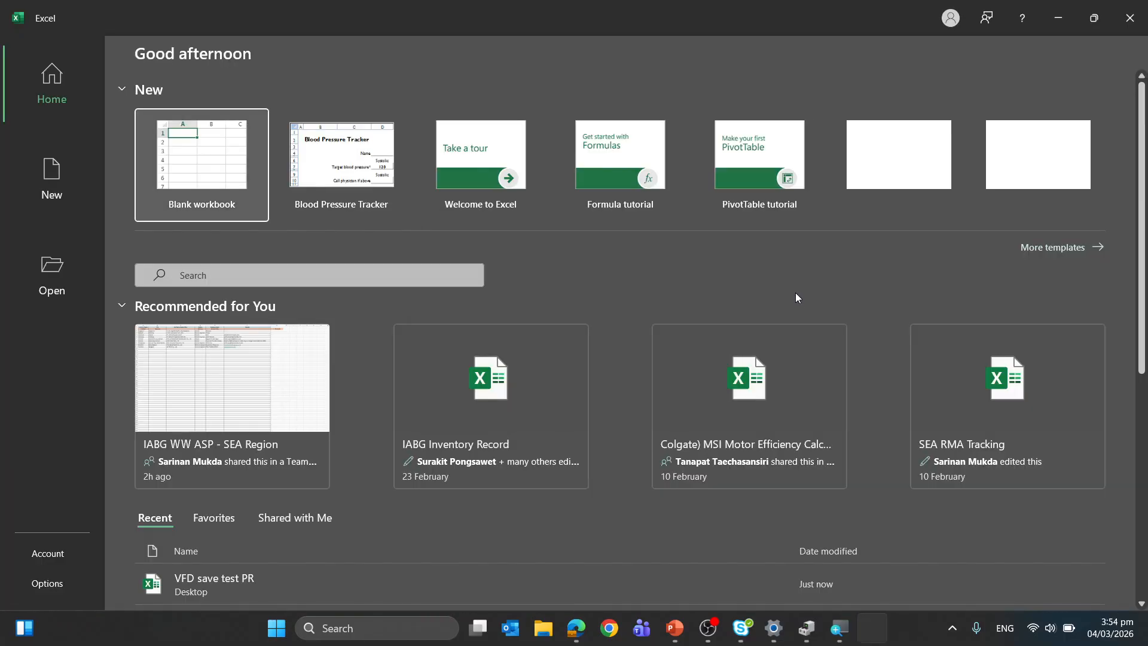
key(super)
text(vfd ex)
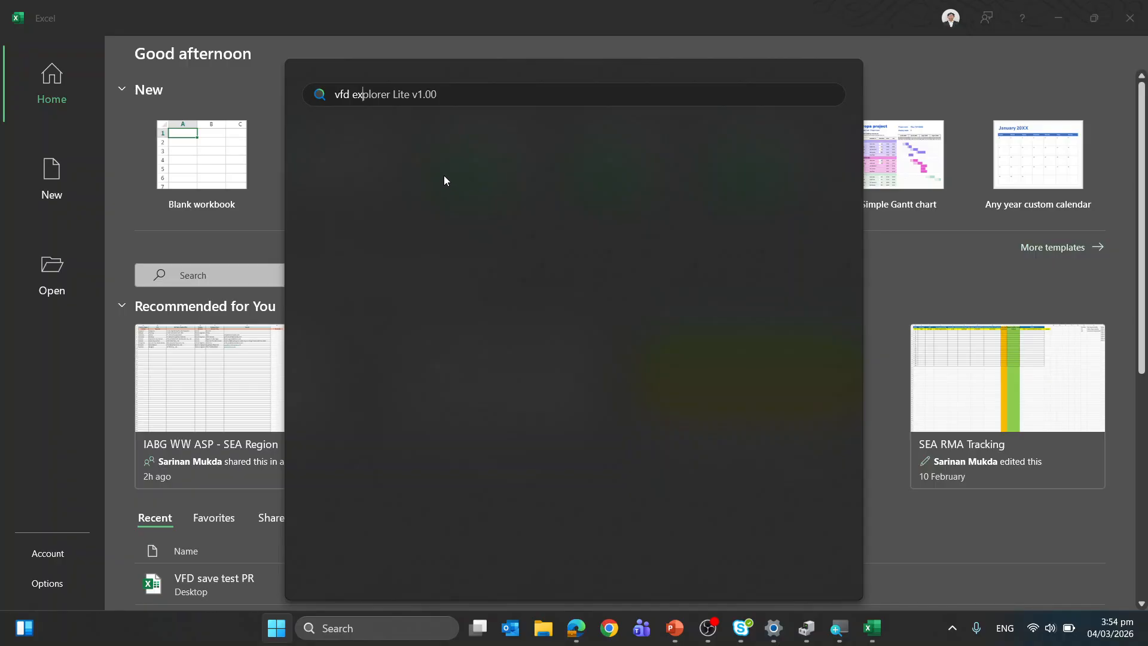
click(466, 215)
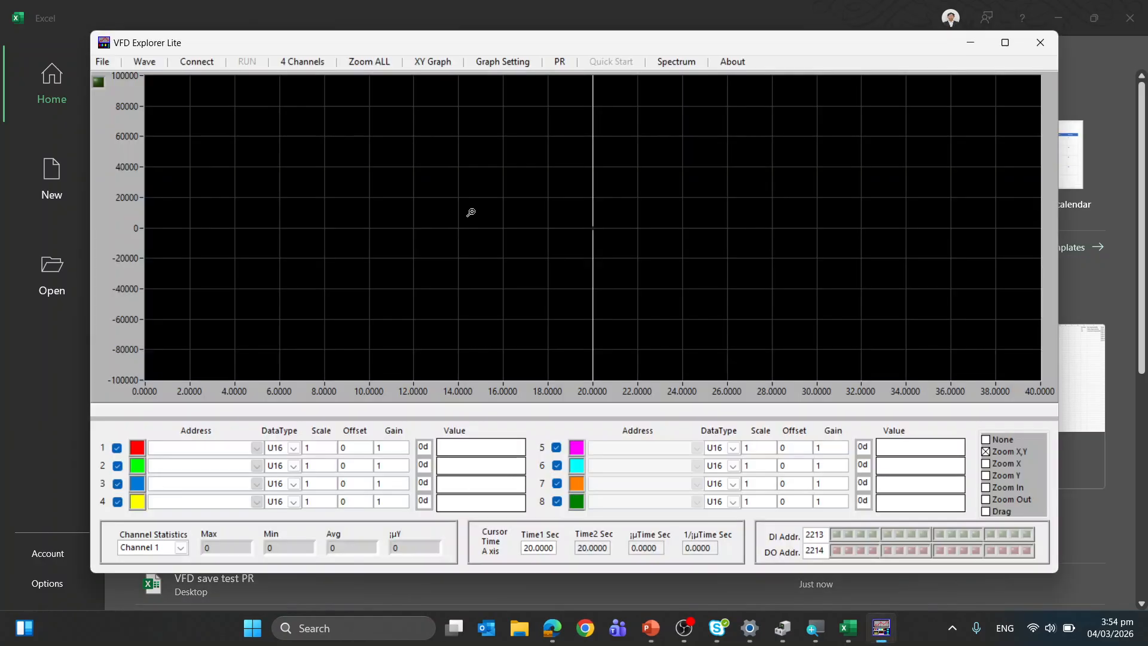
Load the PR table from the "VFD save test PR" workbook on the Desktop into the Parameter window.
click(559, 62)
click(474, 156)
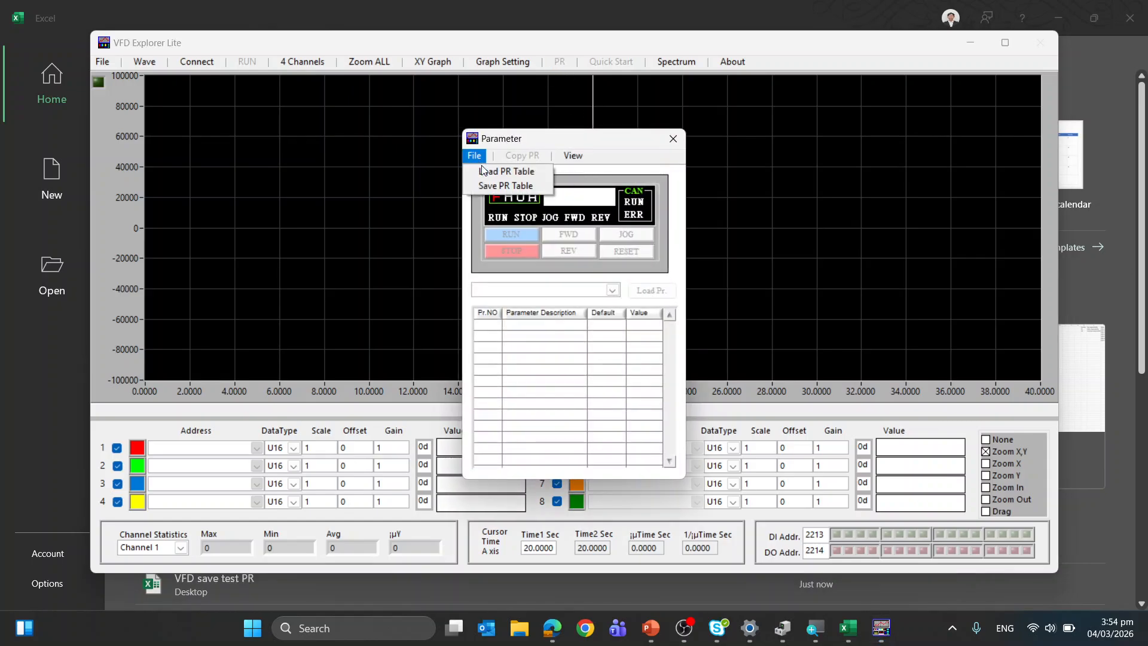
click(492, 173)
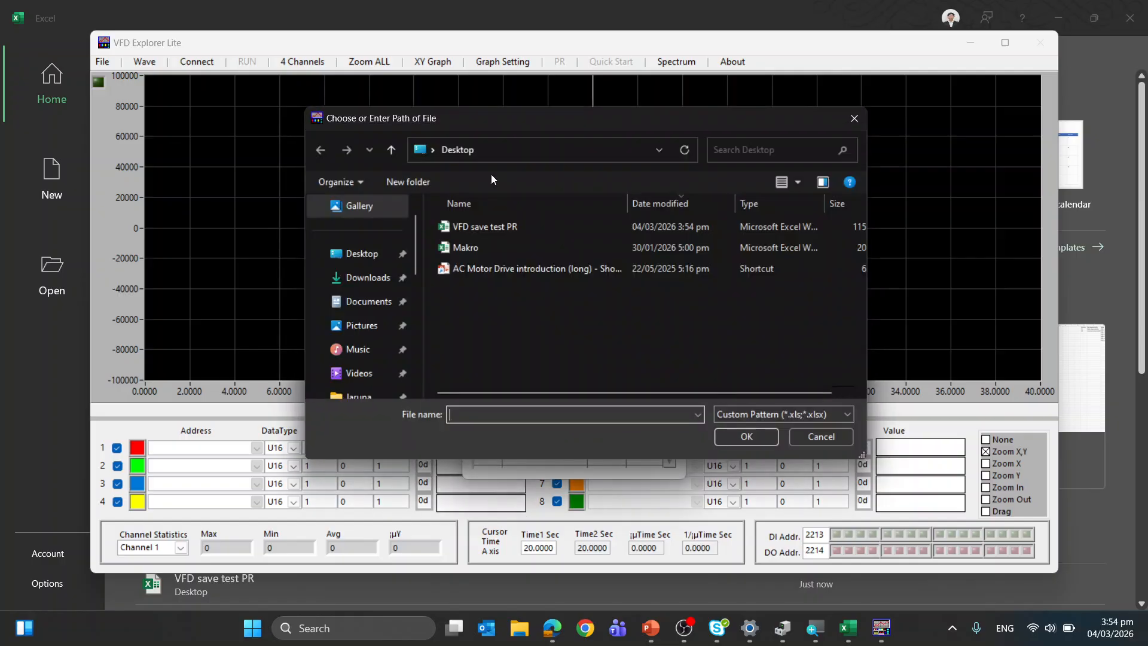
click(499, 228)
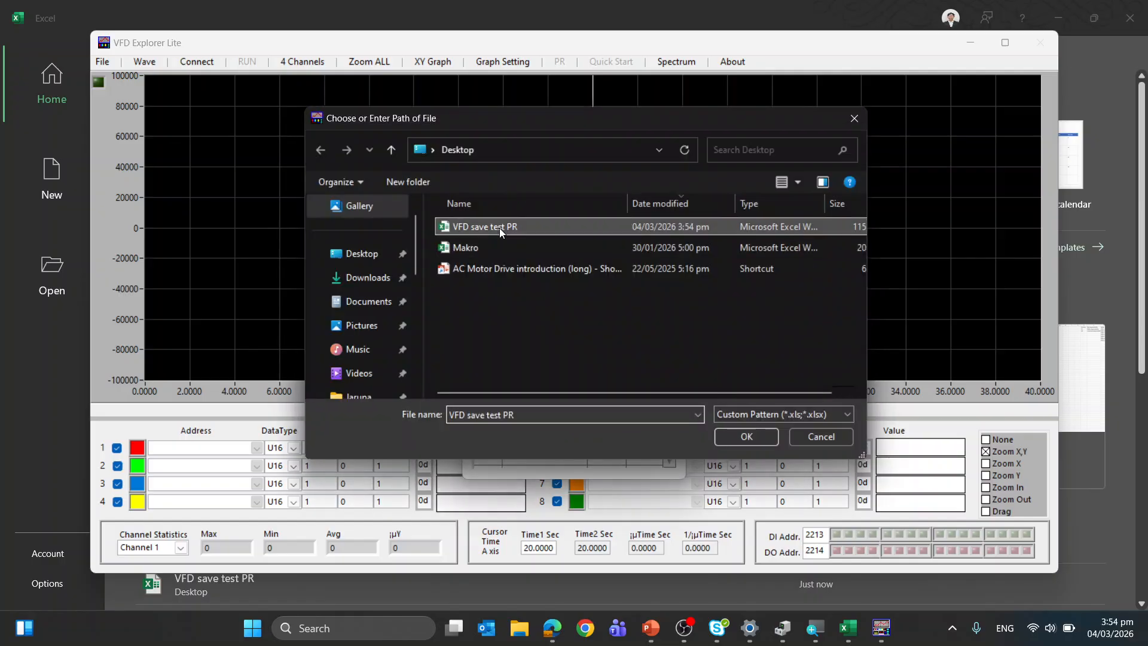
click(746, 436)
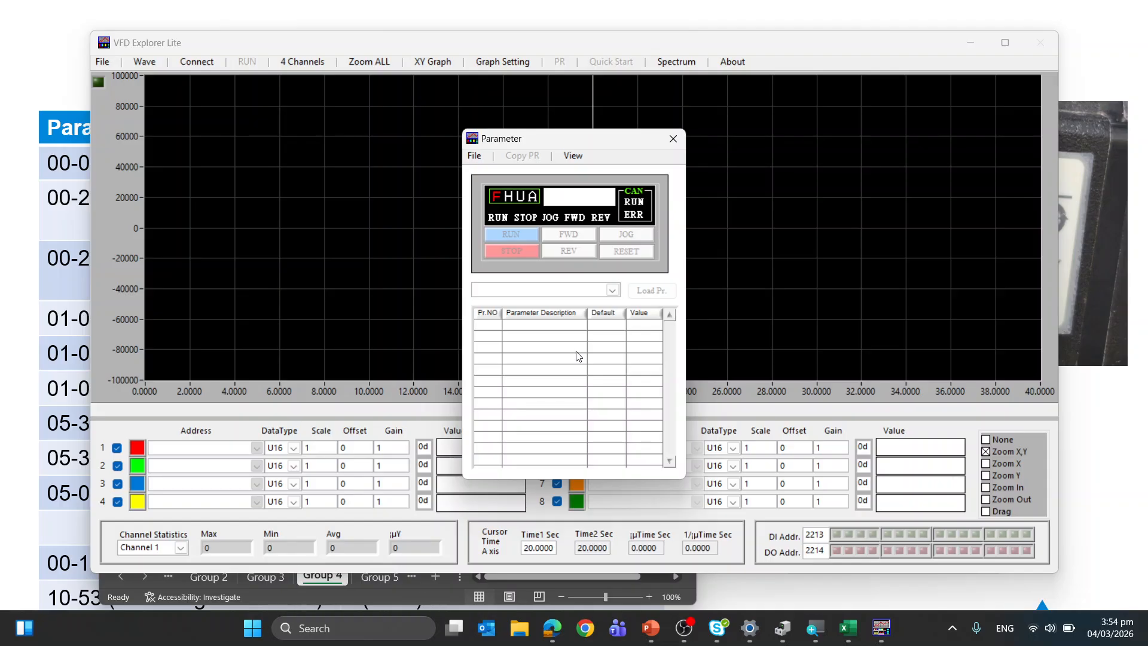
Review the loaded values in the SYSTEM PARAMETER, MULTI-SPEED and MOTOR PARAMETER groups.
click(612, 290)
click(580, 313)
click(612, 290)
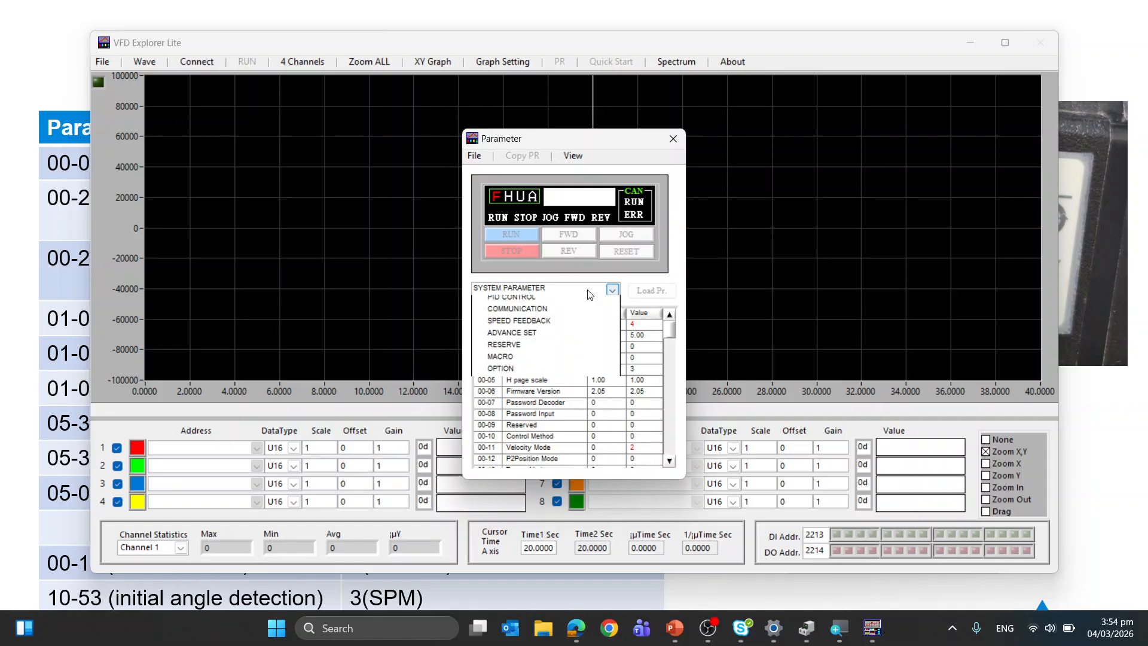
click(577, 361)
click(574, 291)
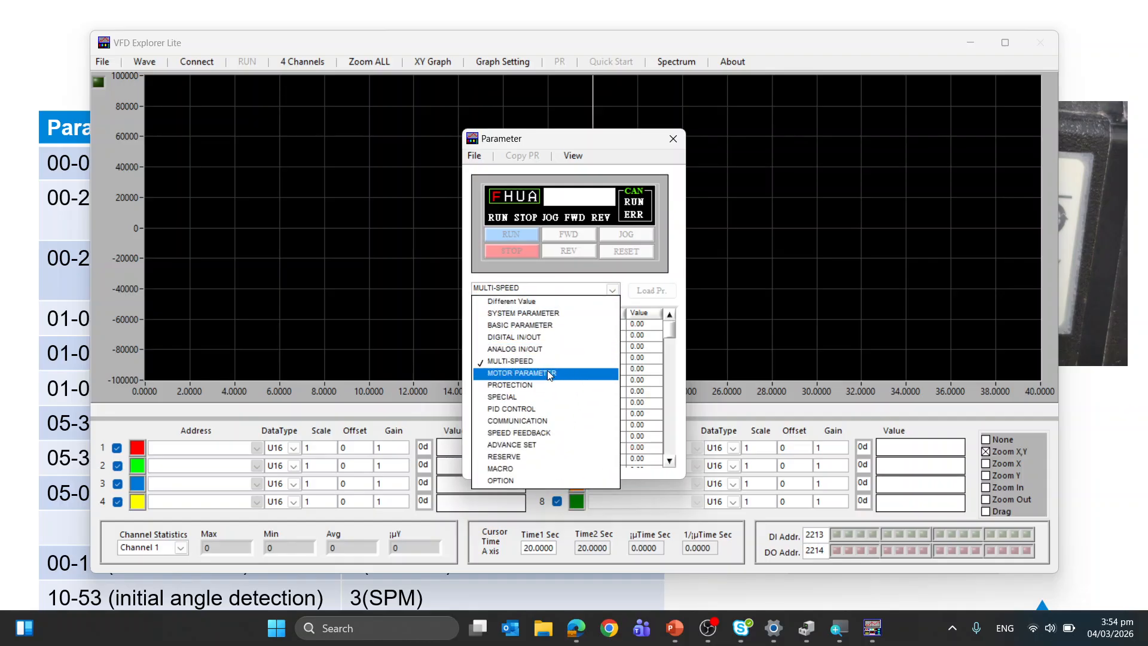
click(547, 370)
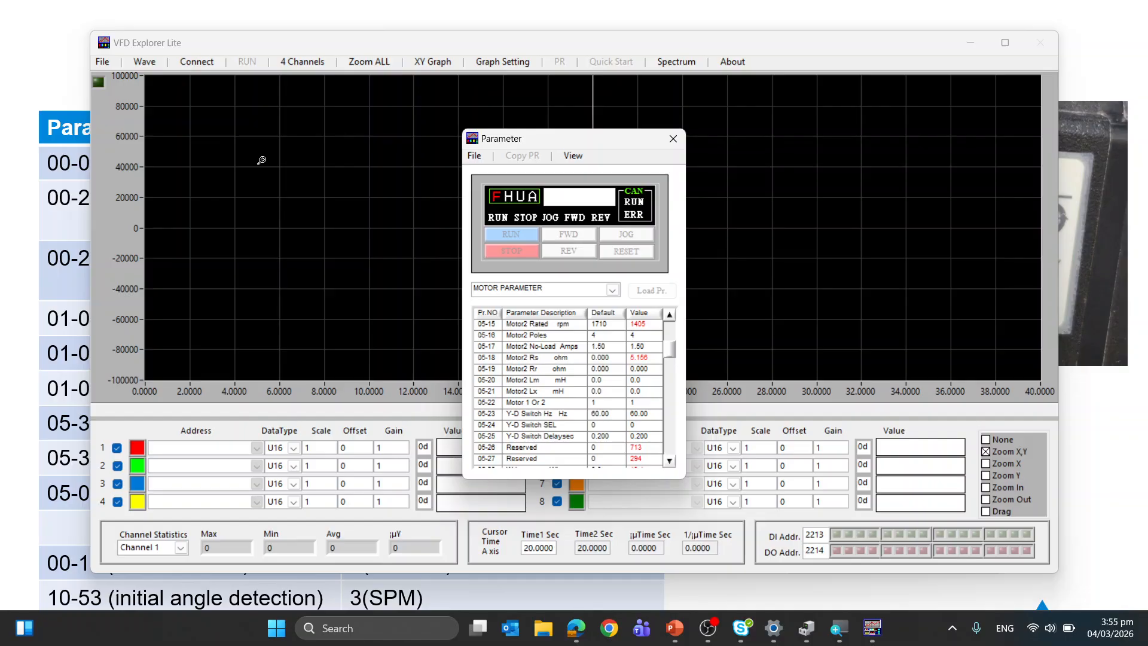
Choose the drive's COM port, auto-tune and test the communication settings, and complete the connection.
click(197, 61)
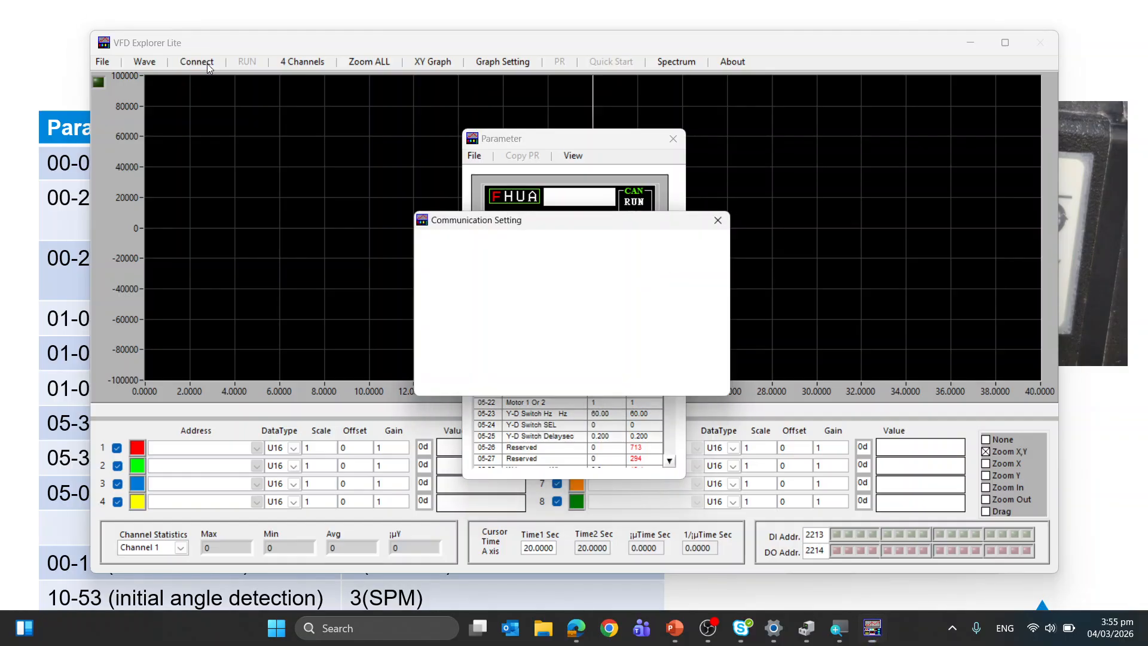
click(560, 274)
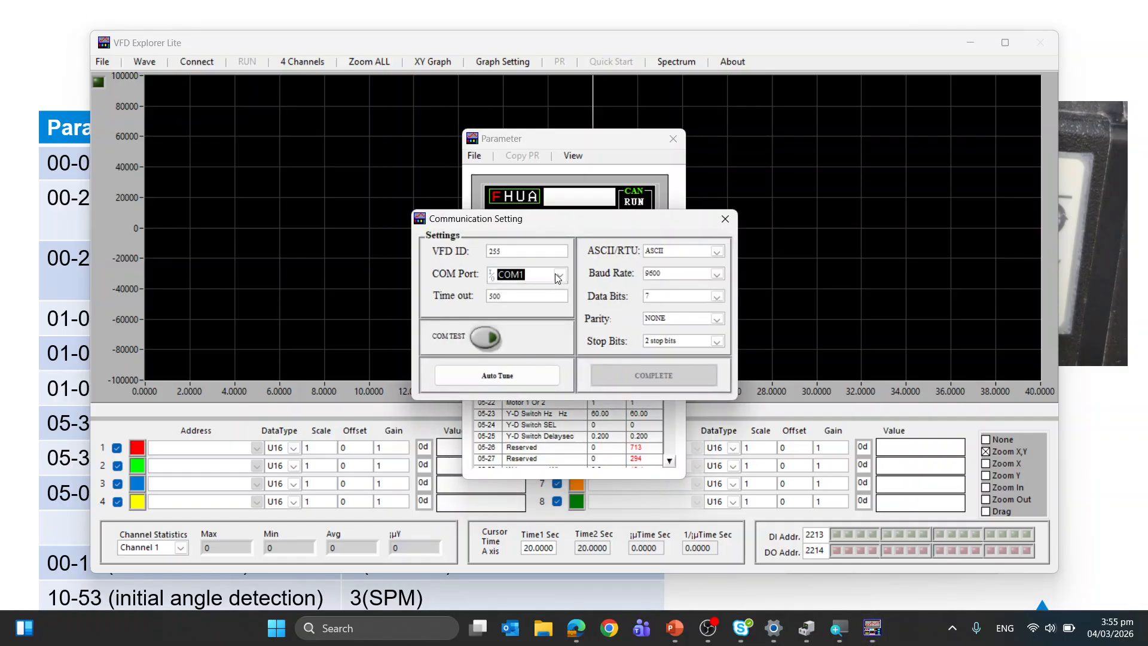
click(538, 310)
click(513, 374)
click(484, 339)
click(657, 384)
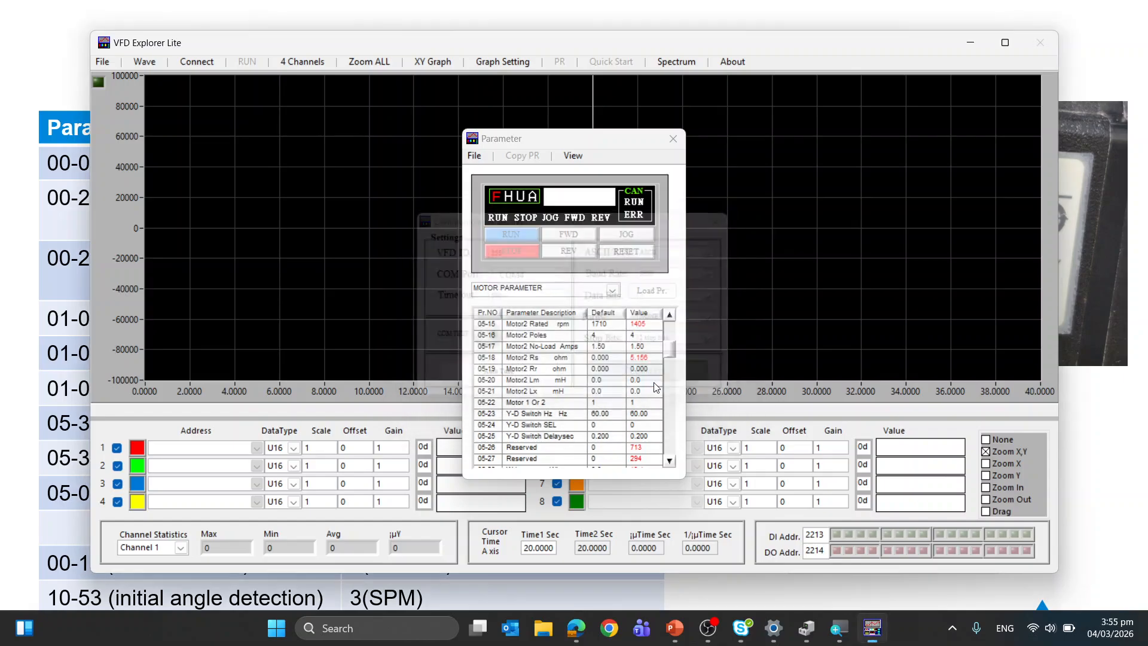
Move the Parameter window aside and display the SYSTEM PARAMETER group.
drag(572, 138, 799, 147)
click(835, 297)
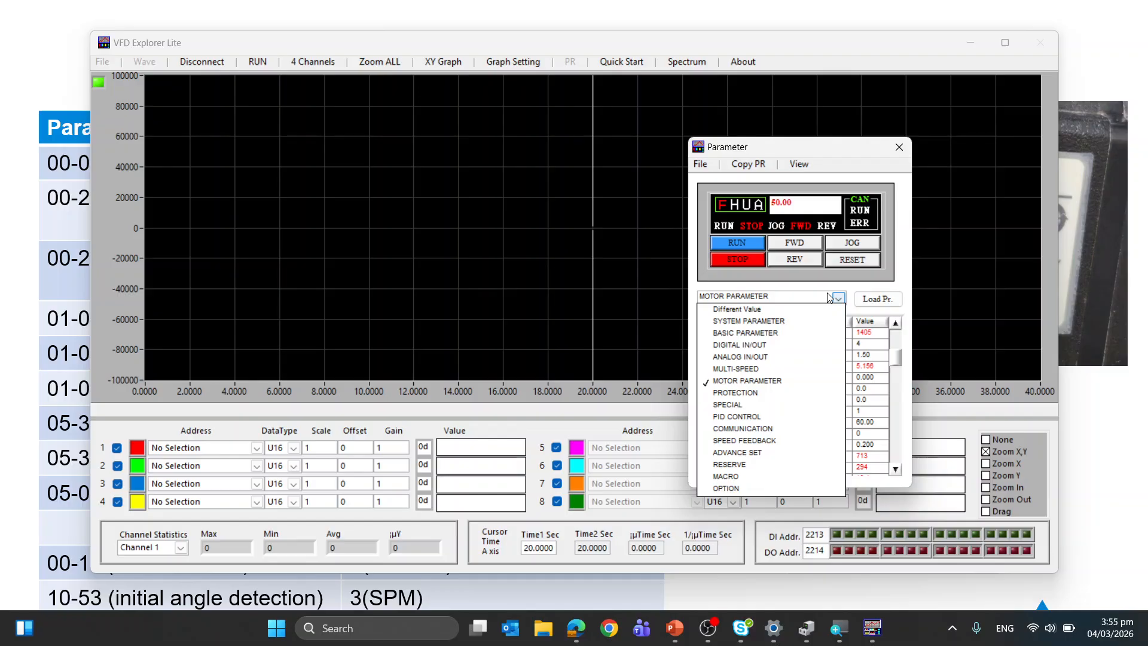
click(792, 299)
click(801, 299)
click(798, 327)
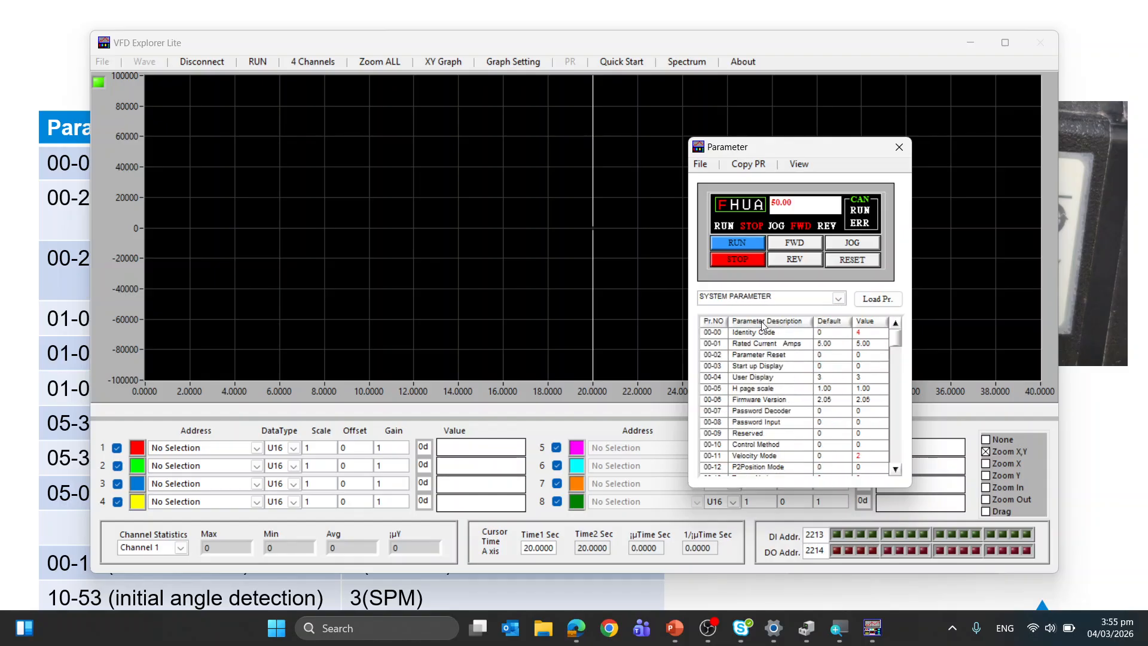
Copy the loaded parameters to the connected drive, look through the unwritten parameter report, and close the report.
click(748, 164)
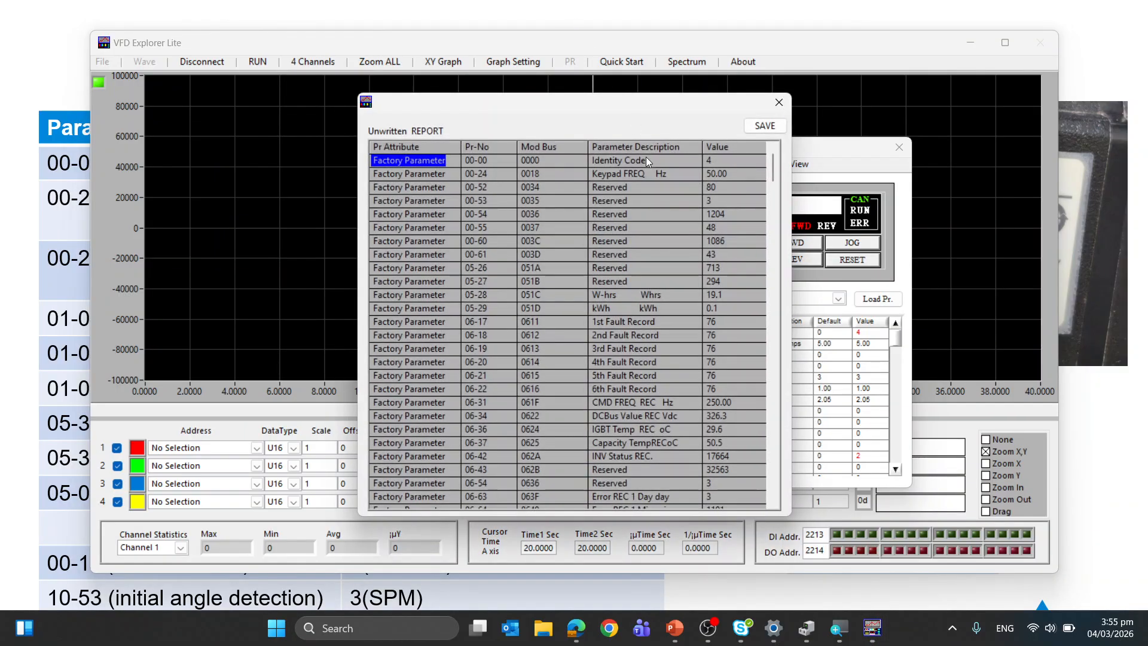
scroll(655, 215, down, 5)
scroll(654, 232, down, 8)
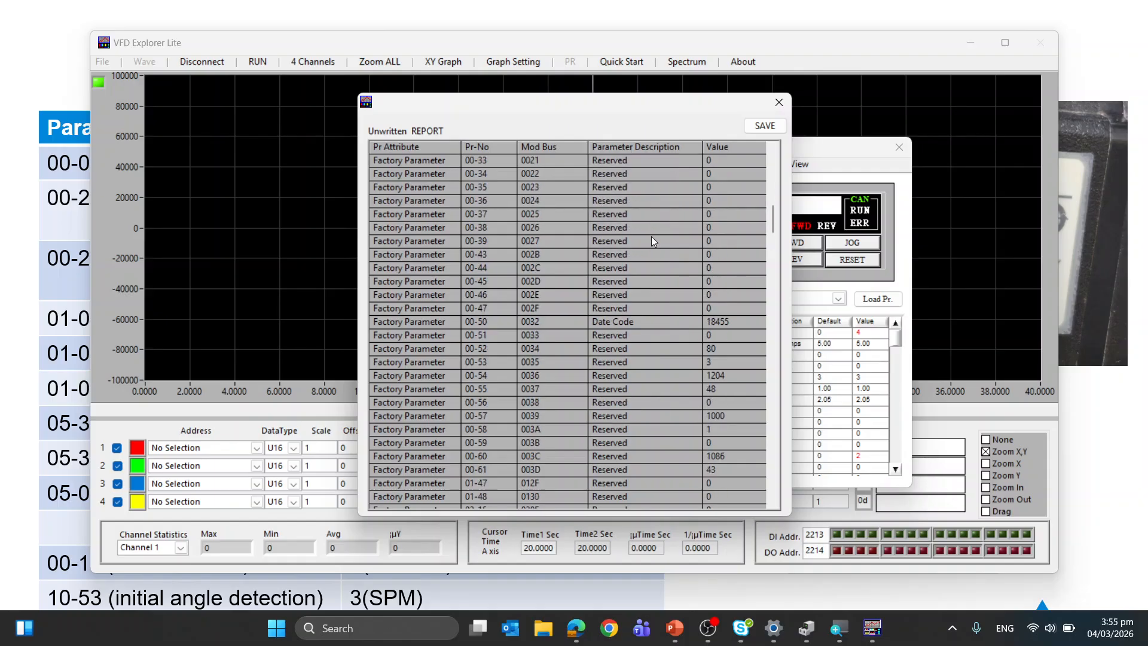
scroll(649, 238, up, 4)
scroll(649, 238, up, 9)
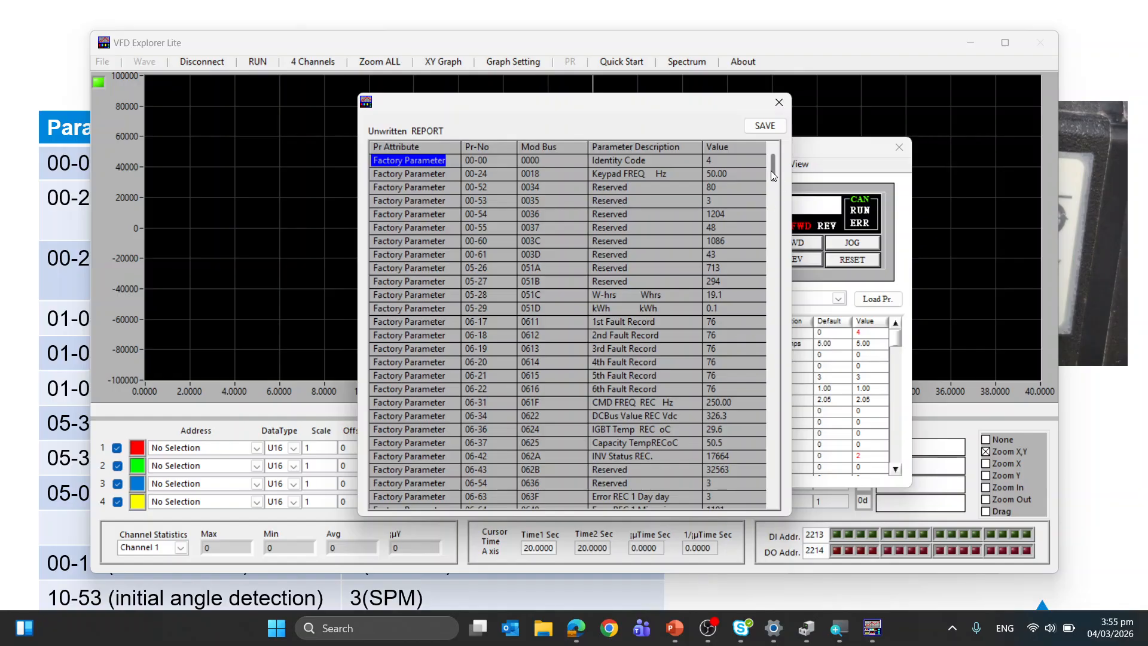
drag(773, 177, 710, 114)
click(777, 104)
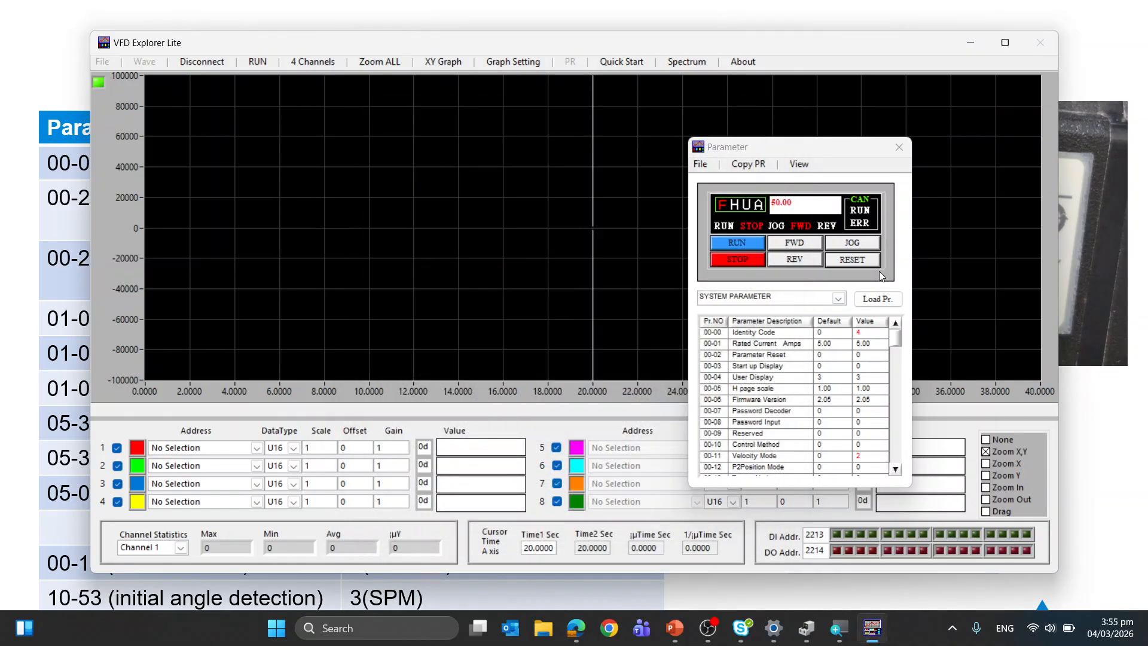
Load the parameters from the drive and check the maximum output frequency and motor base frequency in the BASIC PARAMETER group.
click(869, 300)
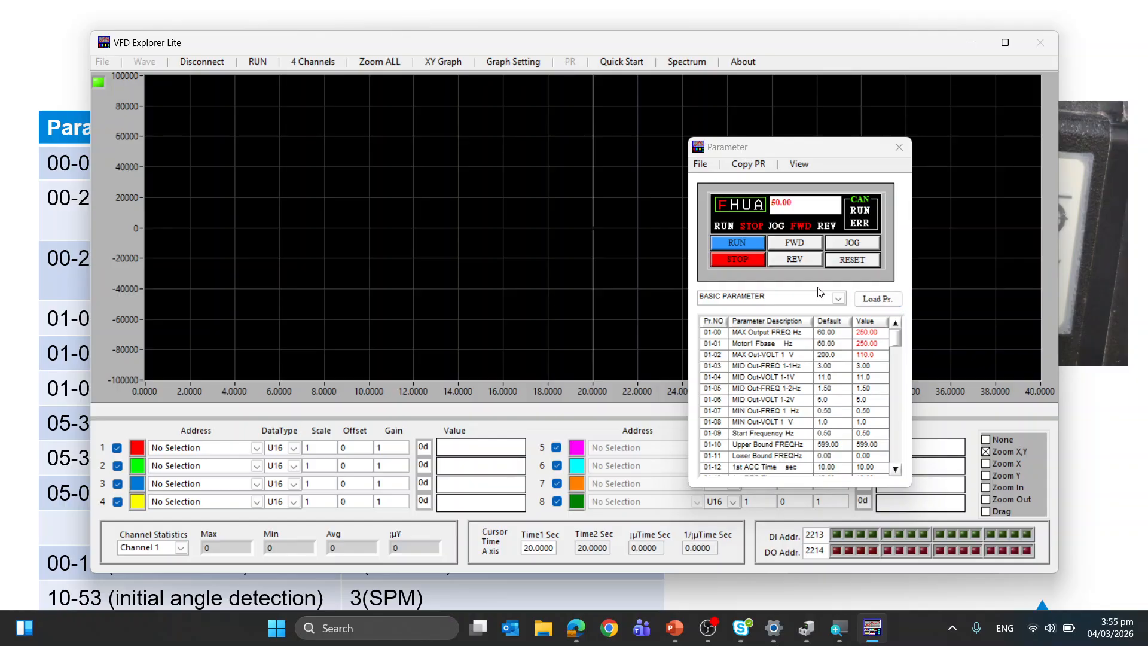
click(829, 332)
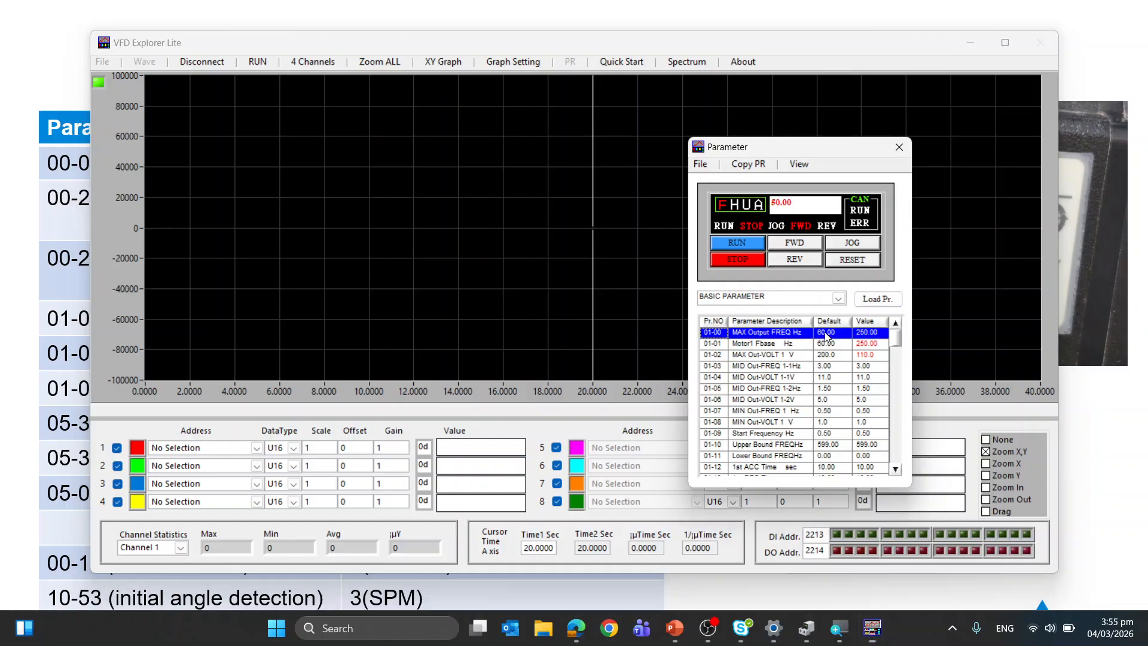
click(829, 344)
Set Parameter Reset (00-02) in the SYSTEM PARAMETER group to 9.
click(802, 295)
click(798, 312)
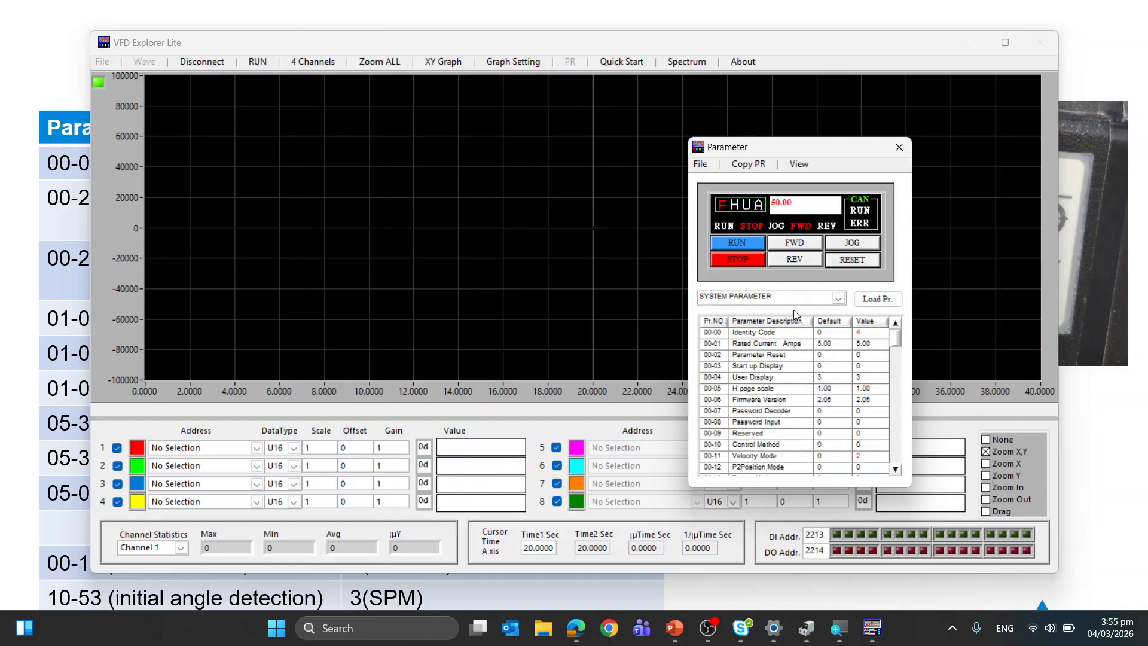
click(821, 410)
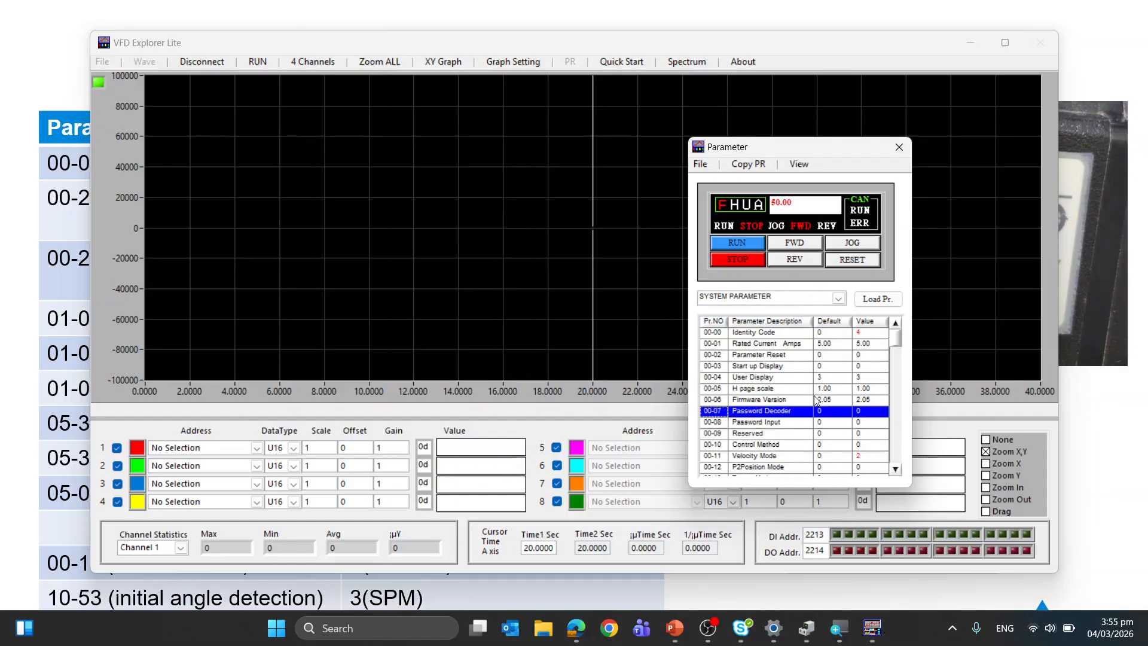
click(861, 355)
text(9)
Reload the parameters from the reset drive and display the BASIC PARAMETER group.
click(862, 301)
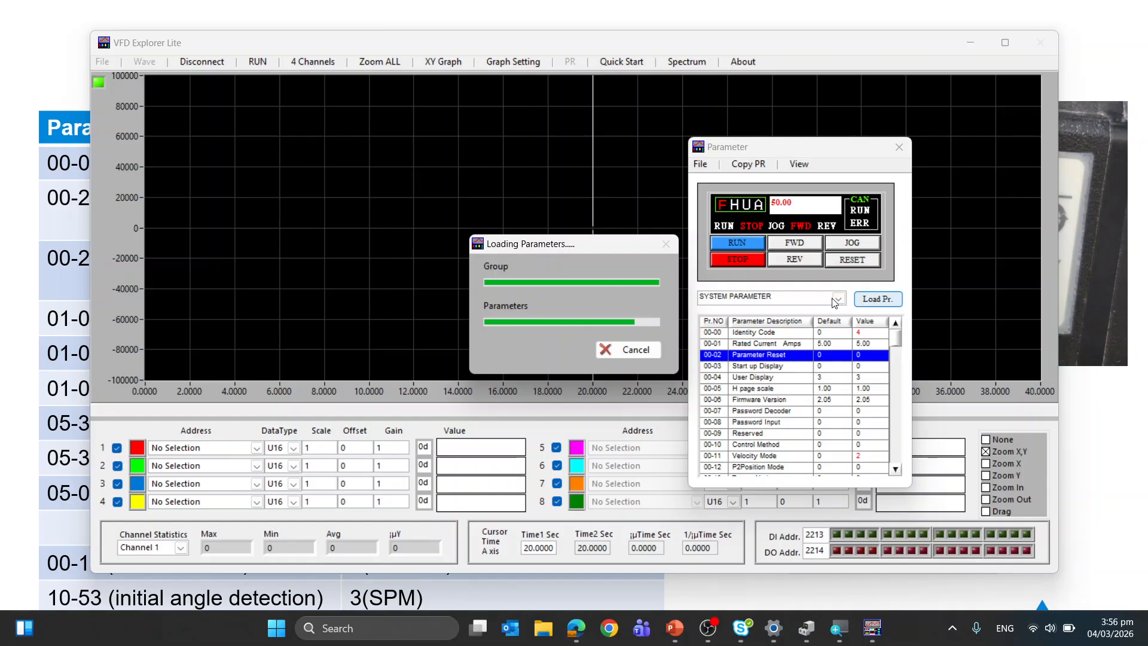
click(837, 298)
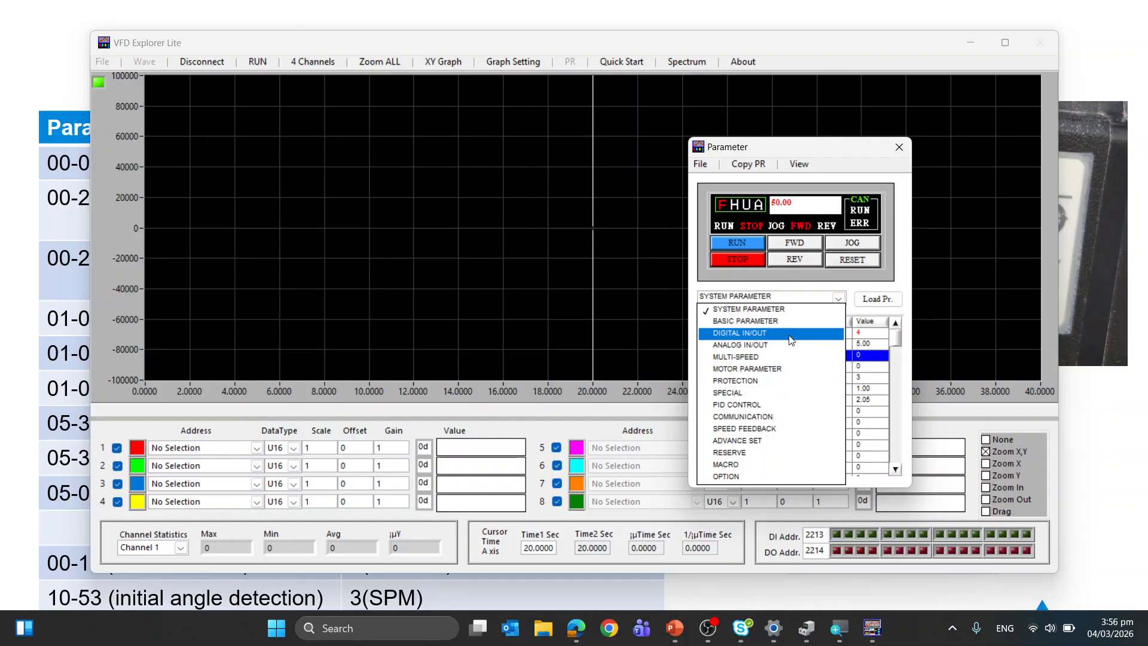
click(797, 321)
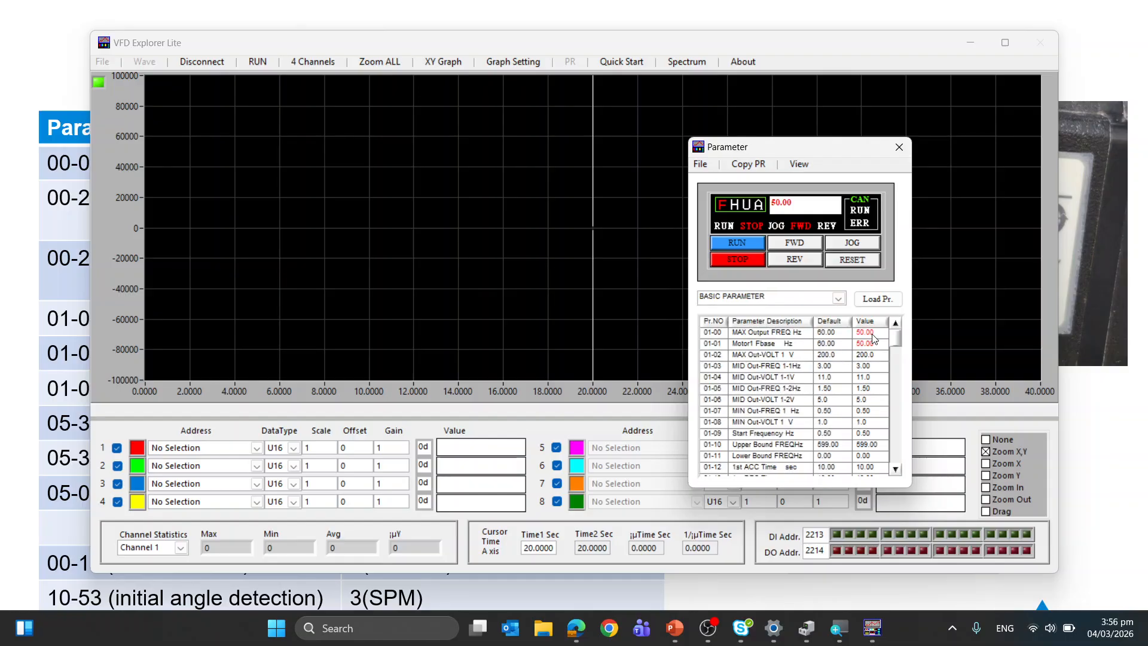
Load the saved parameter table VFD save test PR from the Desktop and copy it to the drive, closing the unwritten parameter report.
click(702, 164)
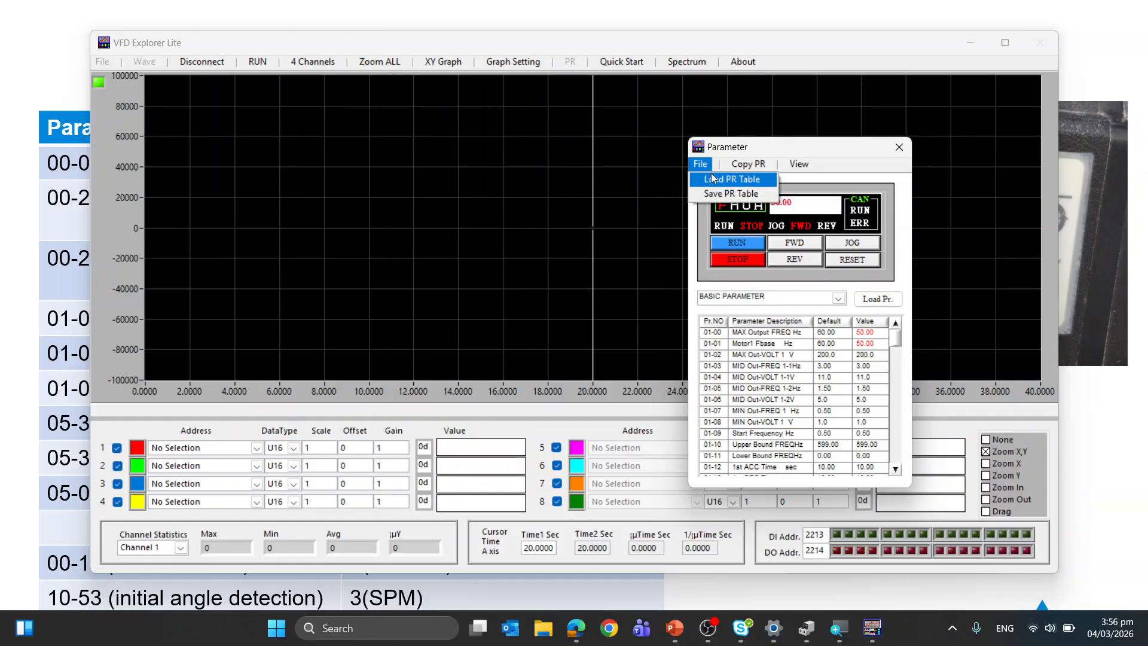
click(715, 177)
click(531, 233)
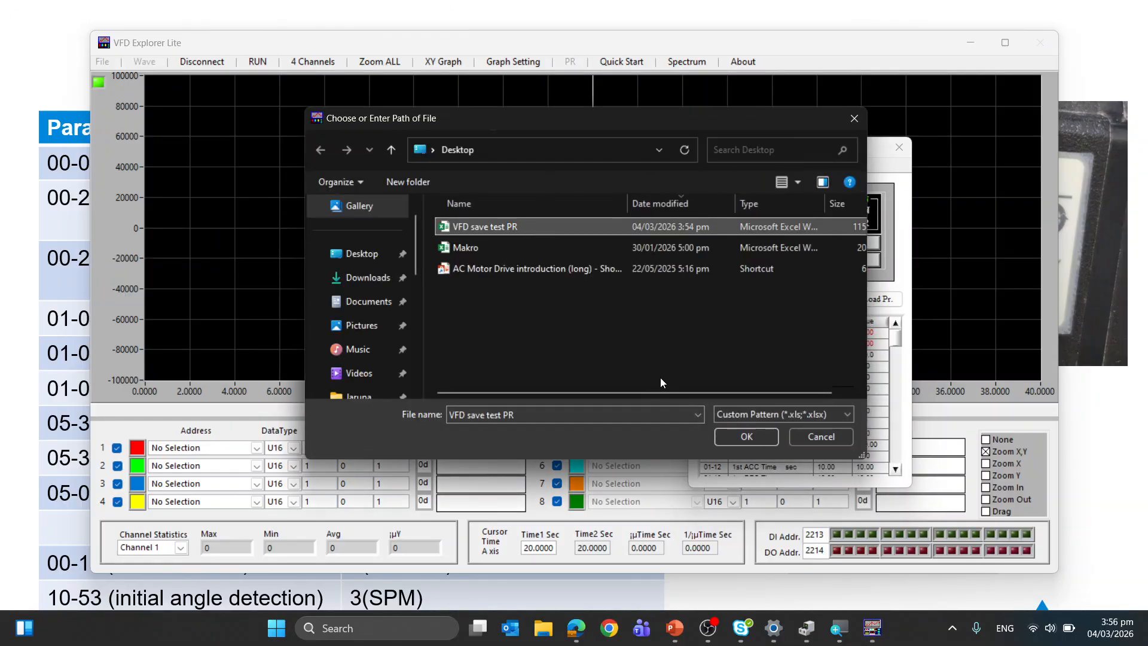
click(742, 437)
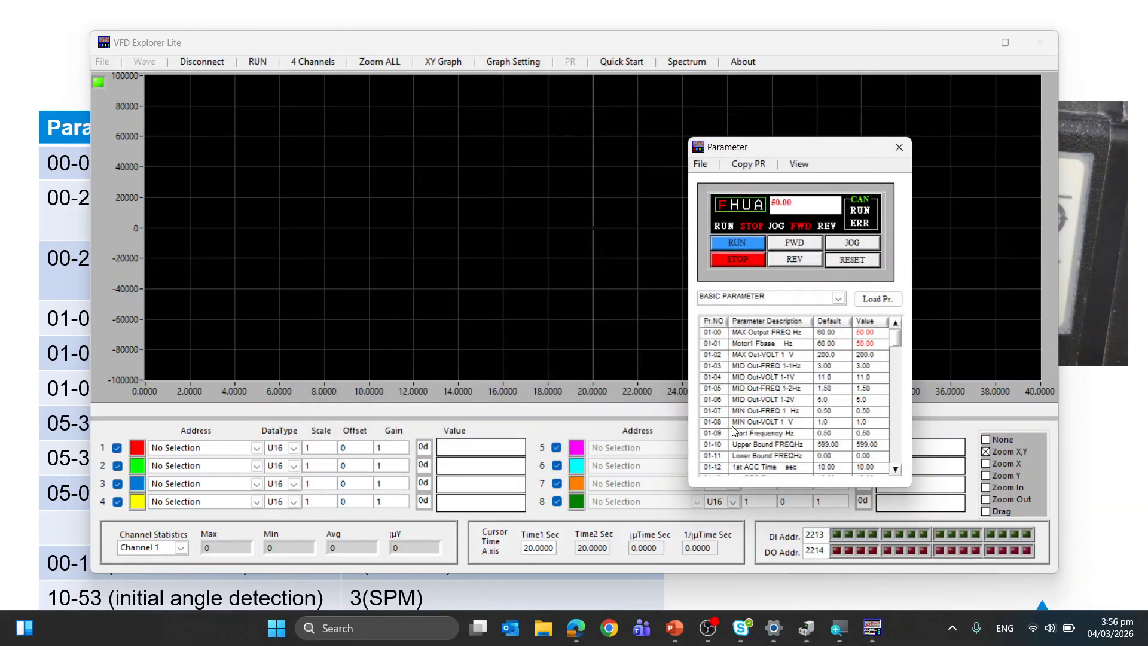
click(748, 164)
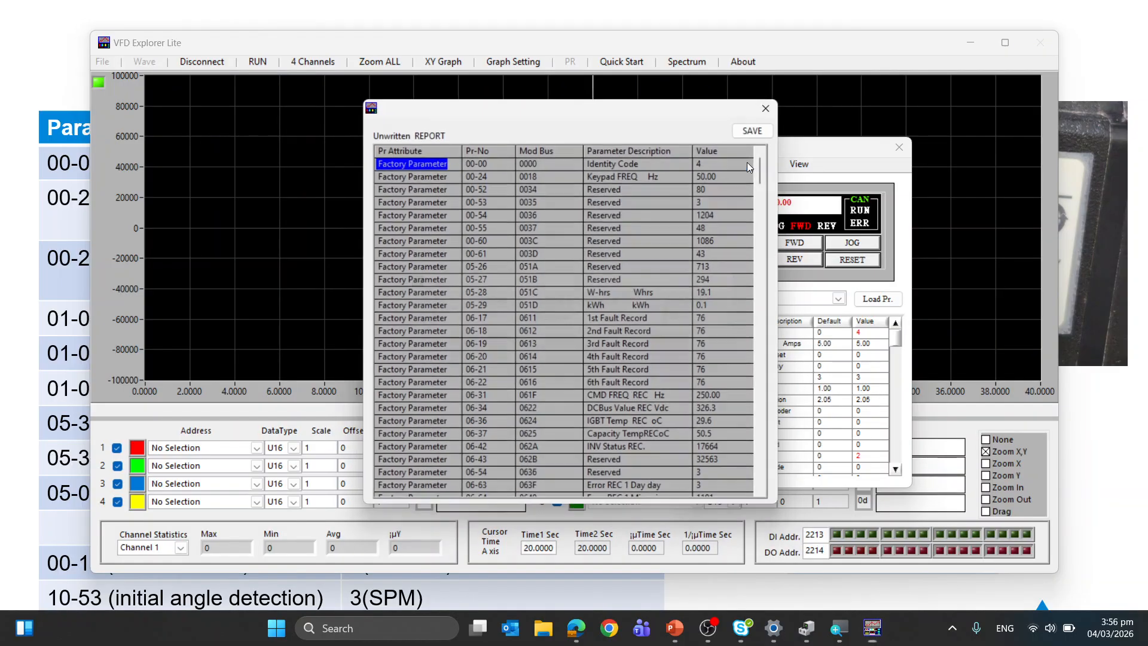
click(777, 104)
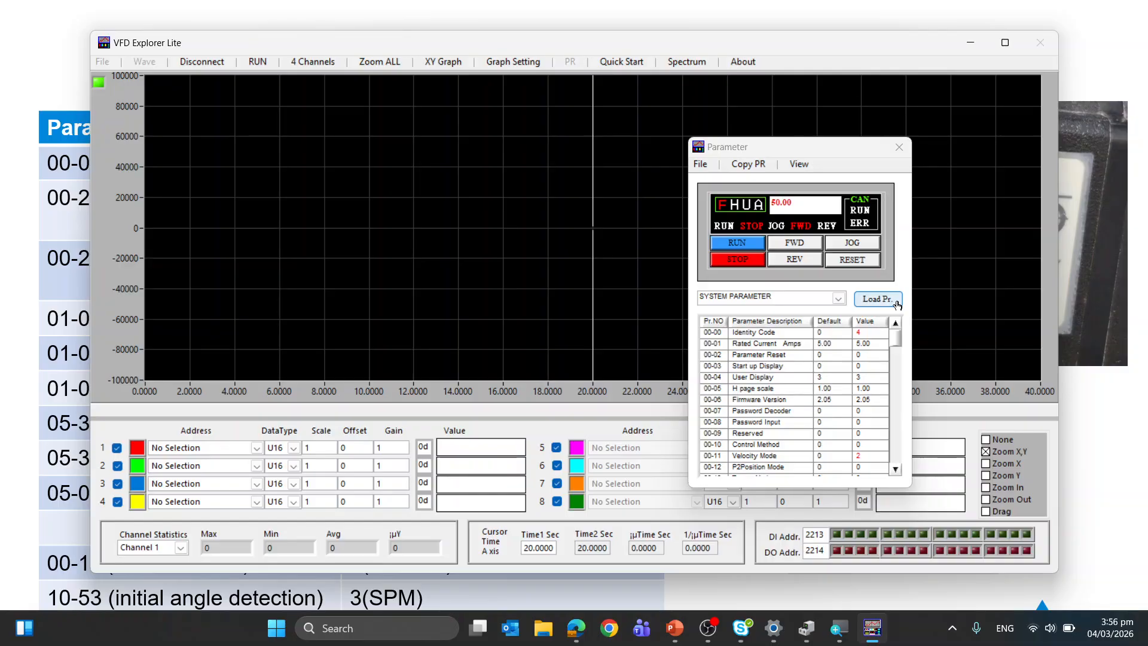
Read the parameters back from the drive, check 01-00, 01-01 and 01-02 in the BASIC PARAMETER group, and close the Parameter window.
click(897, 302)
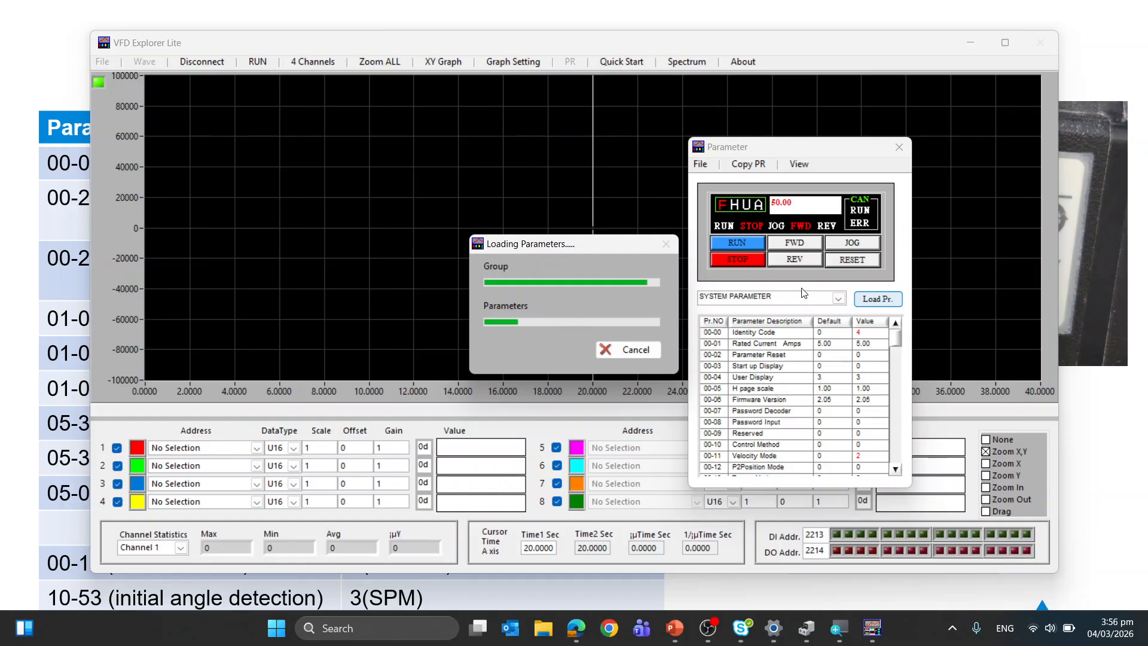
click(816, 298)
click(816, 297)
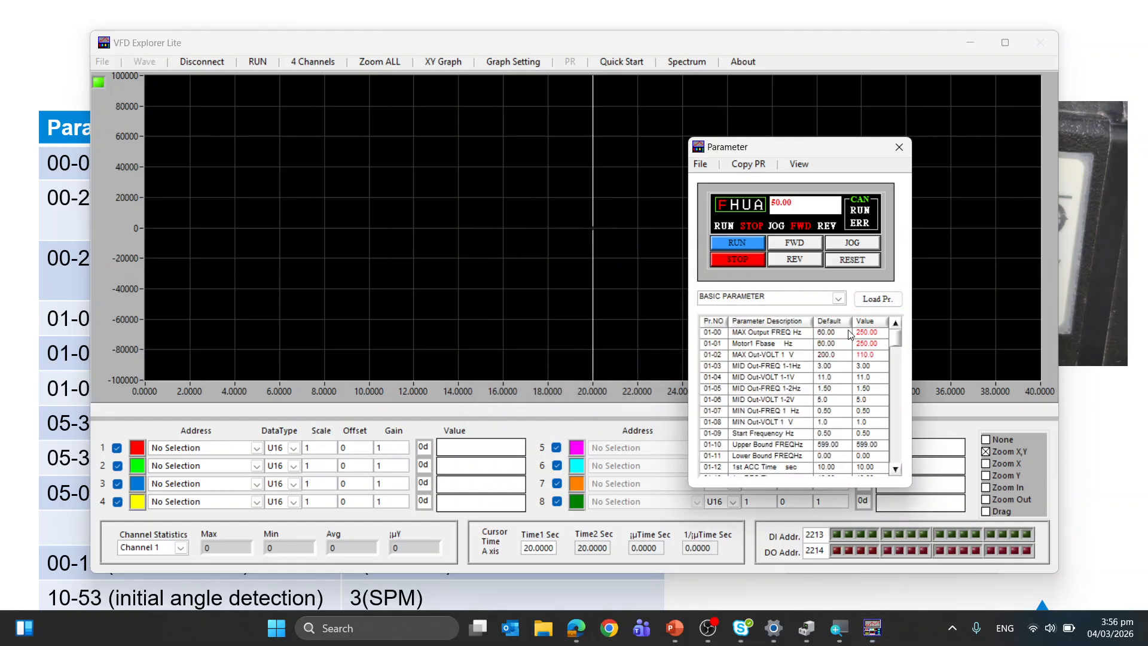
click(842, 336)
click(840, 345)
click(835, 356)
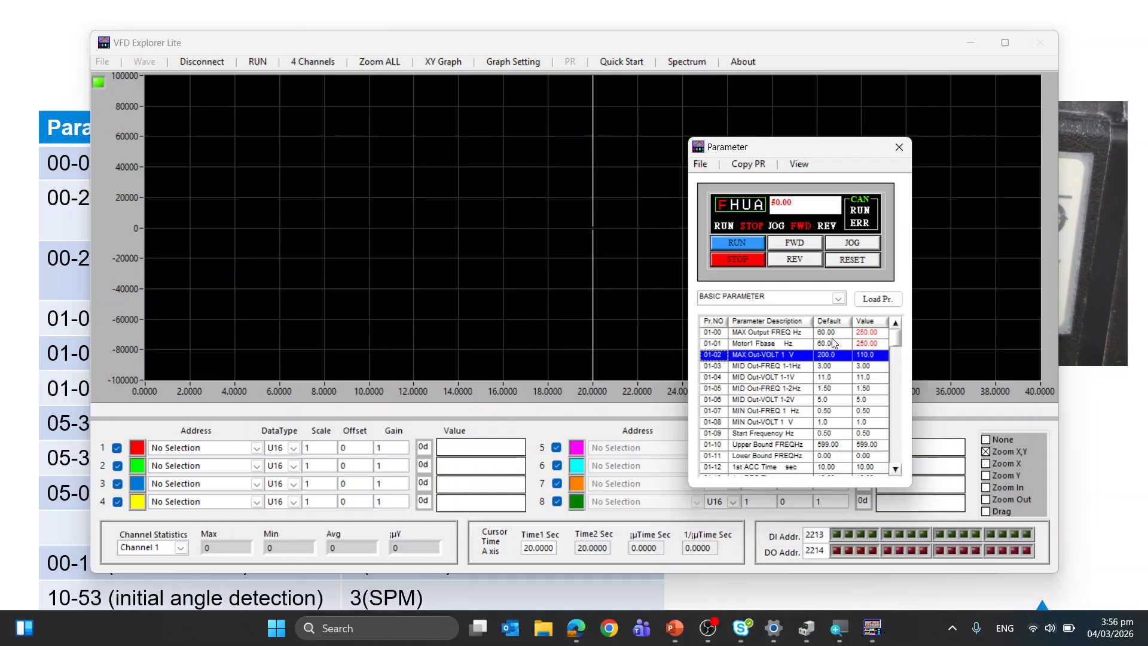
click(827, 334)
click(822, 357)
click(821, 345)
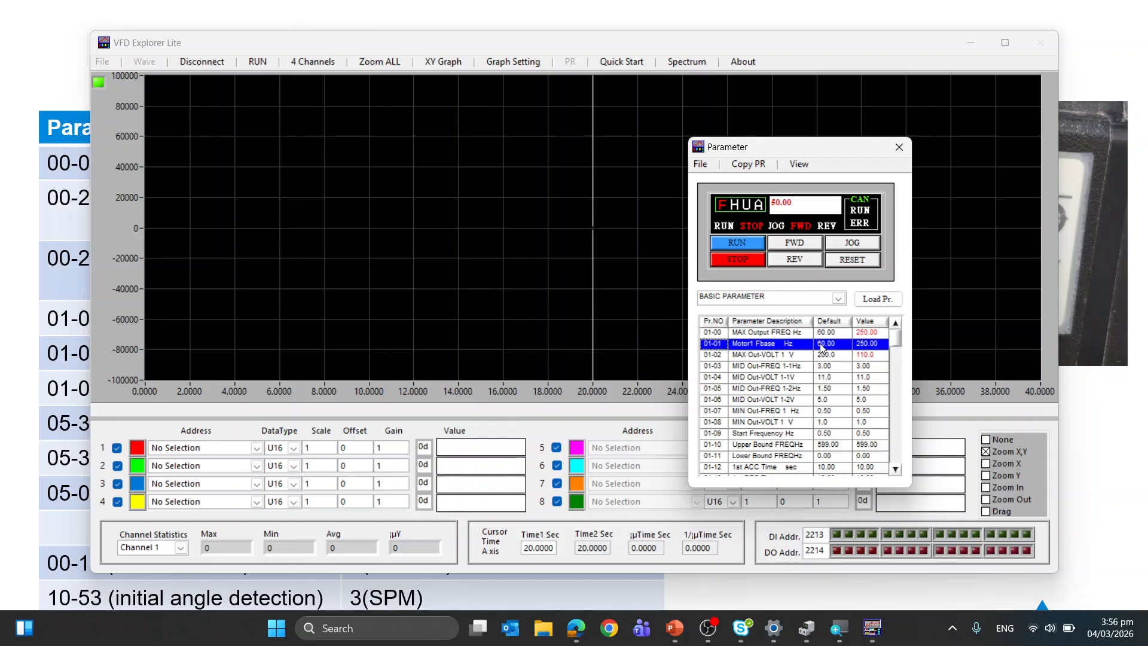
click(819, 332)
click(900, 148)
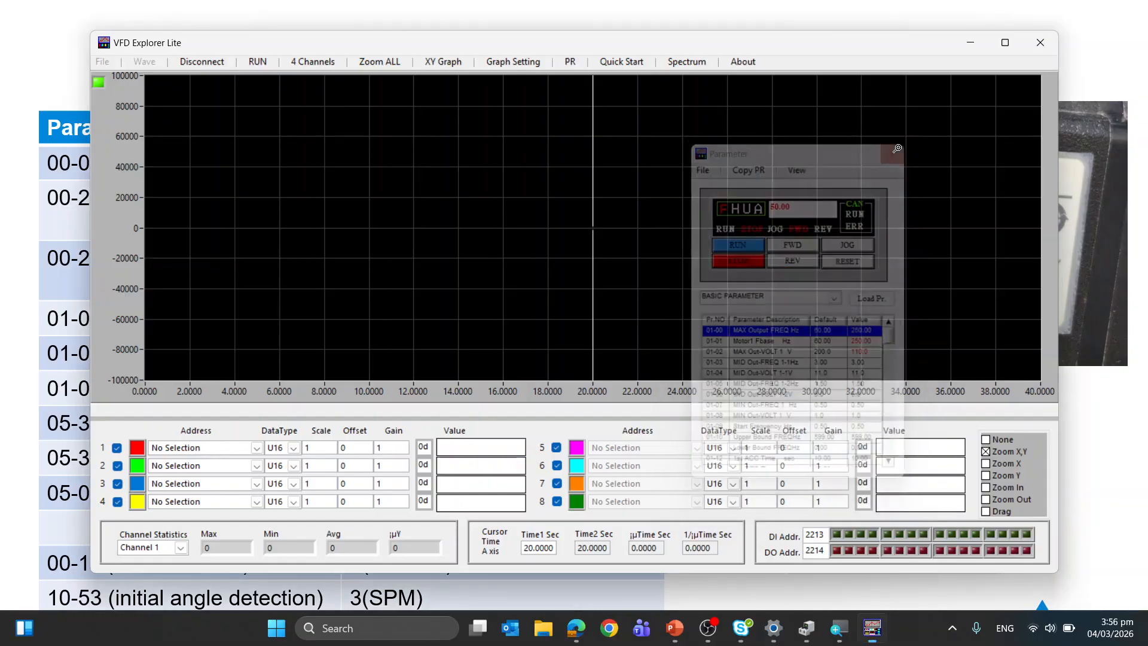